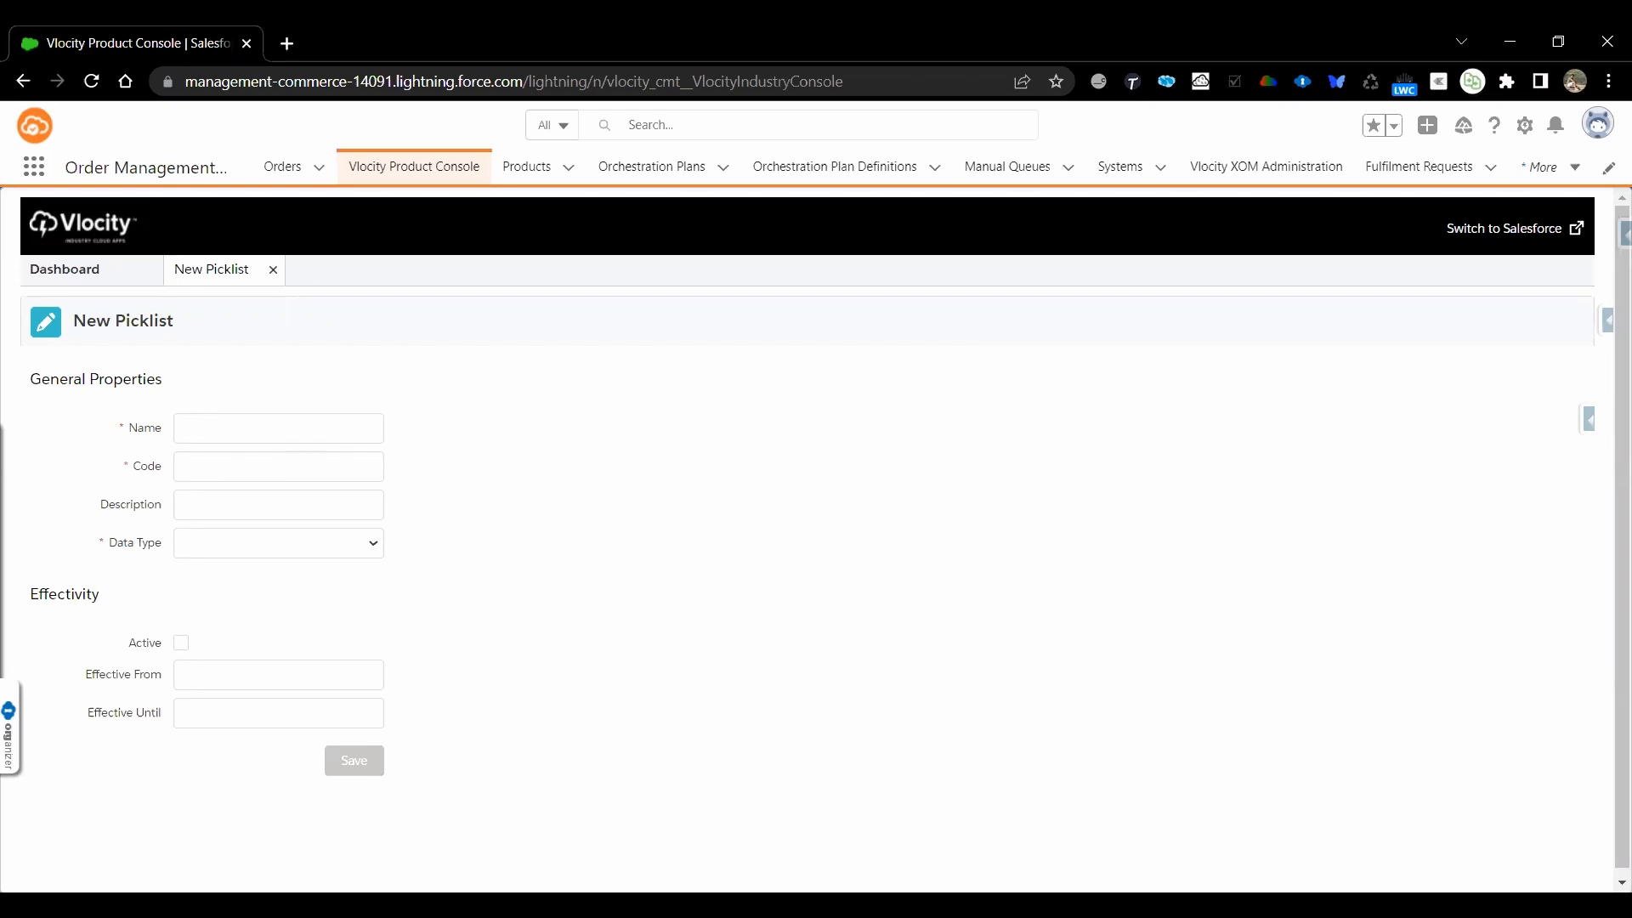
Switch to the Products.xlsx workbook in Excel and examine the Download Speed attribute and the attributes' available values
key("alt+Tab")
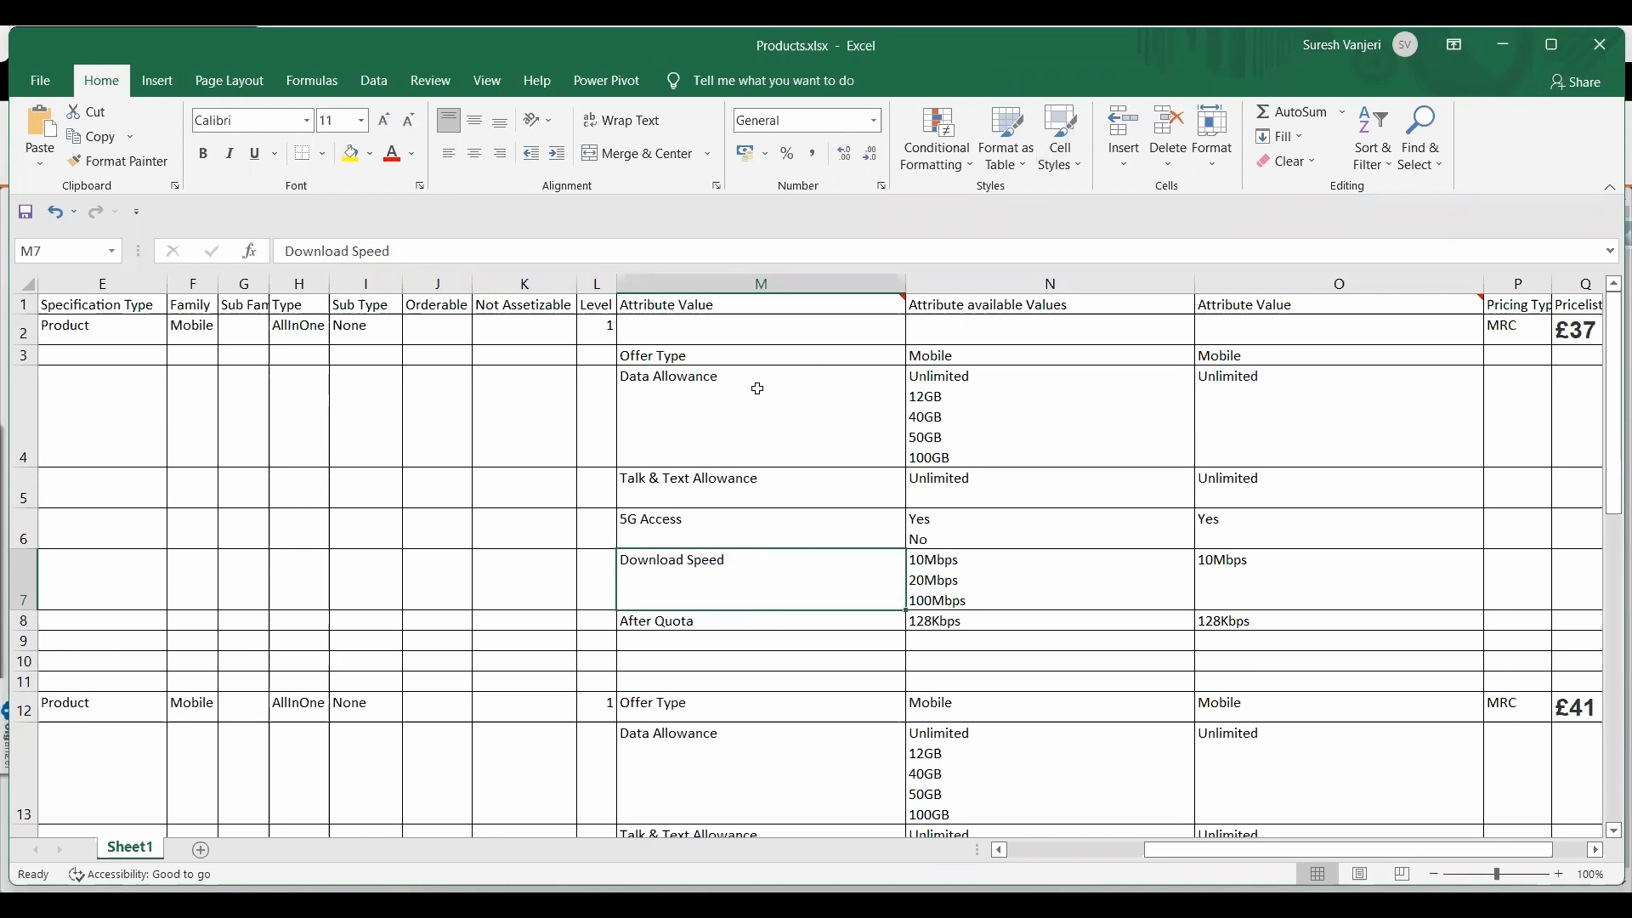
left_click_drag(754, 387, 1114, 687)
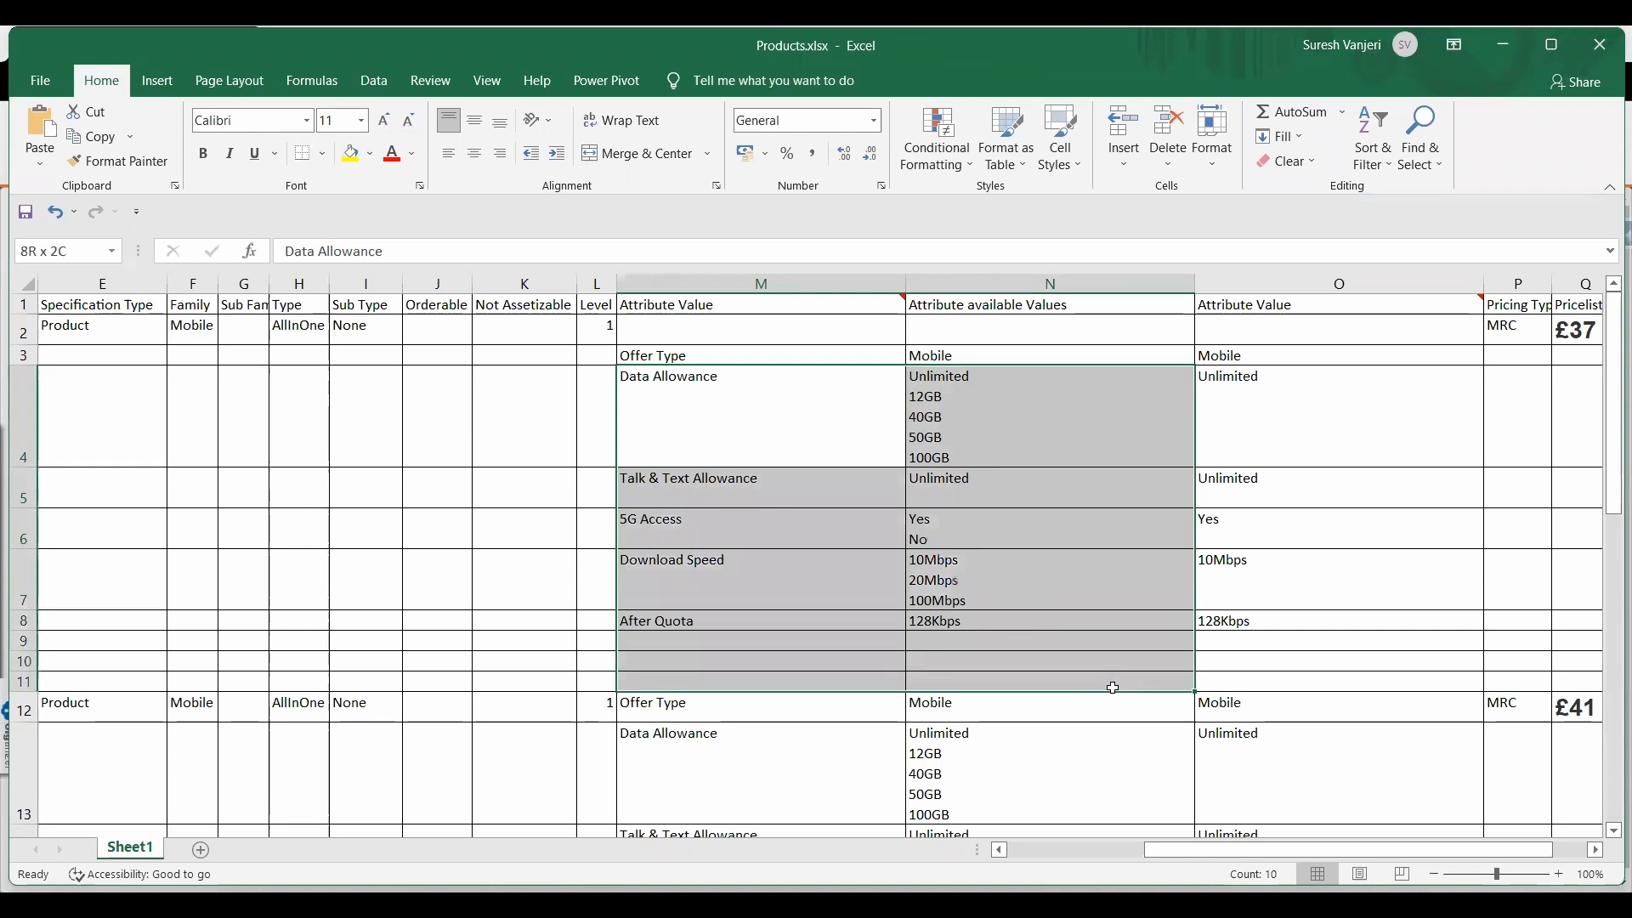
left_click(1037, 386)
left_click(817, 379)
left_click(996, 391)
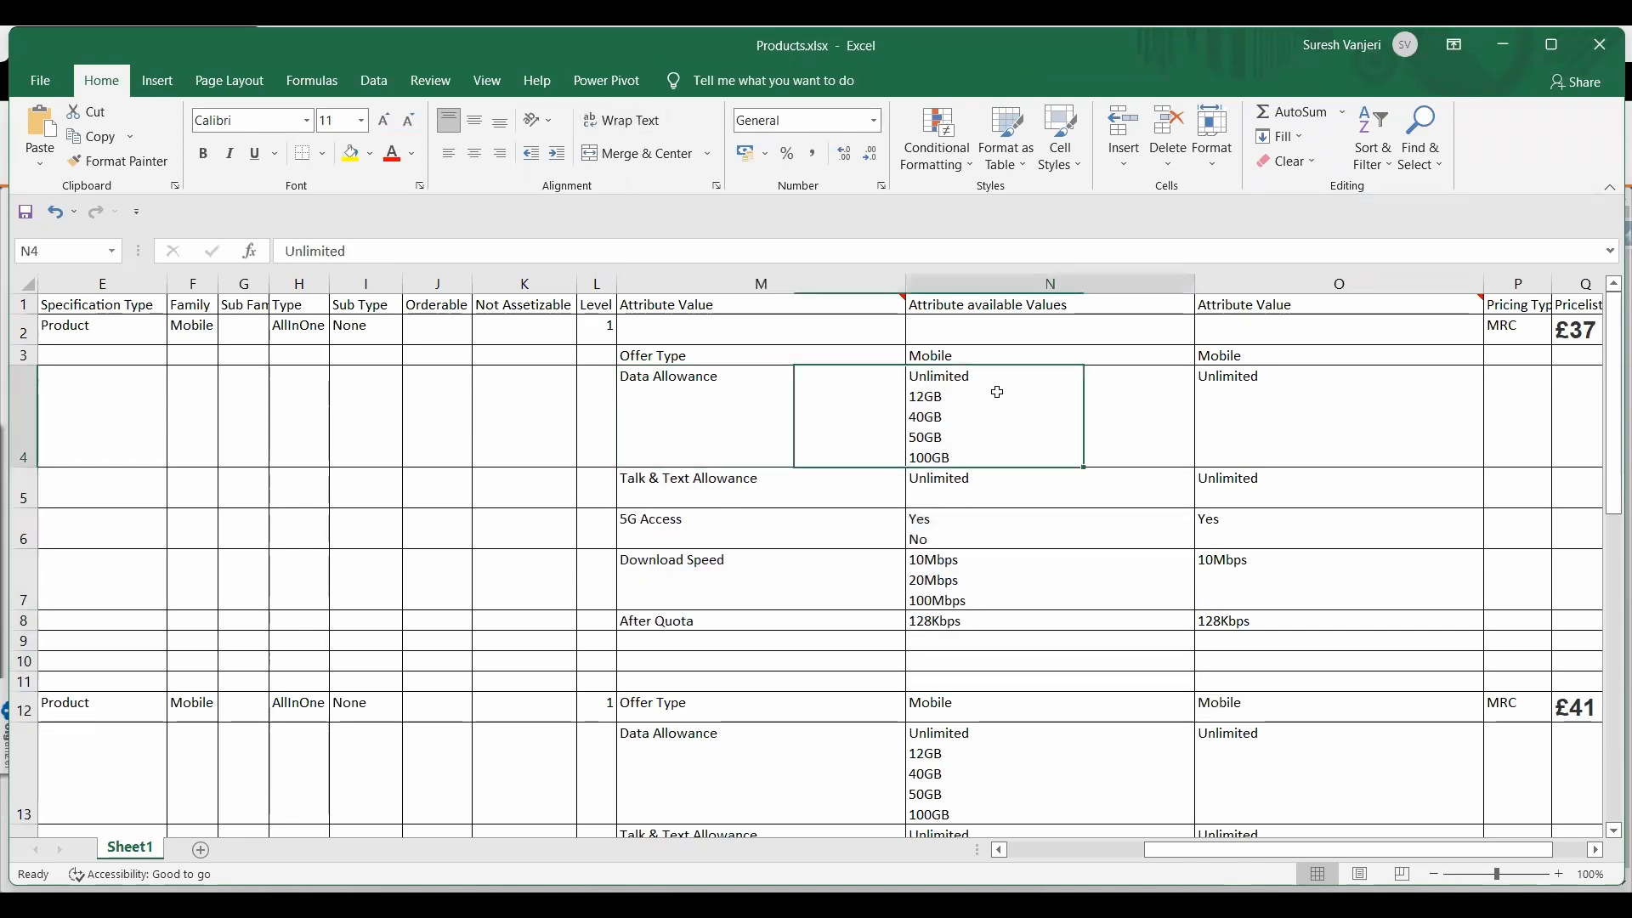
left_click(858, 586)
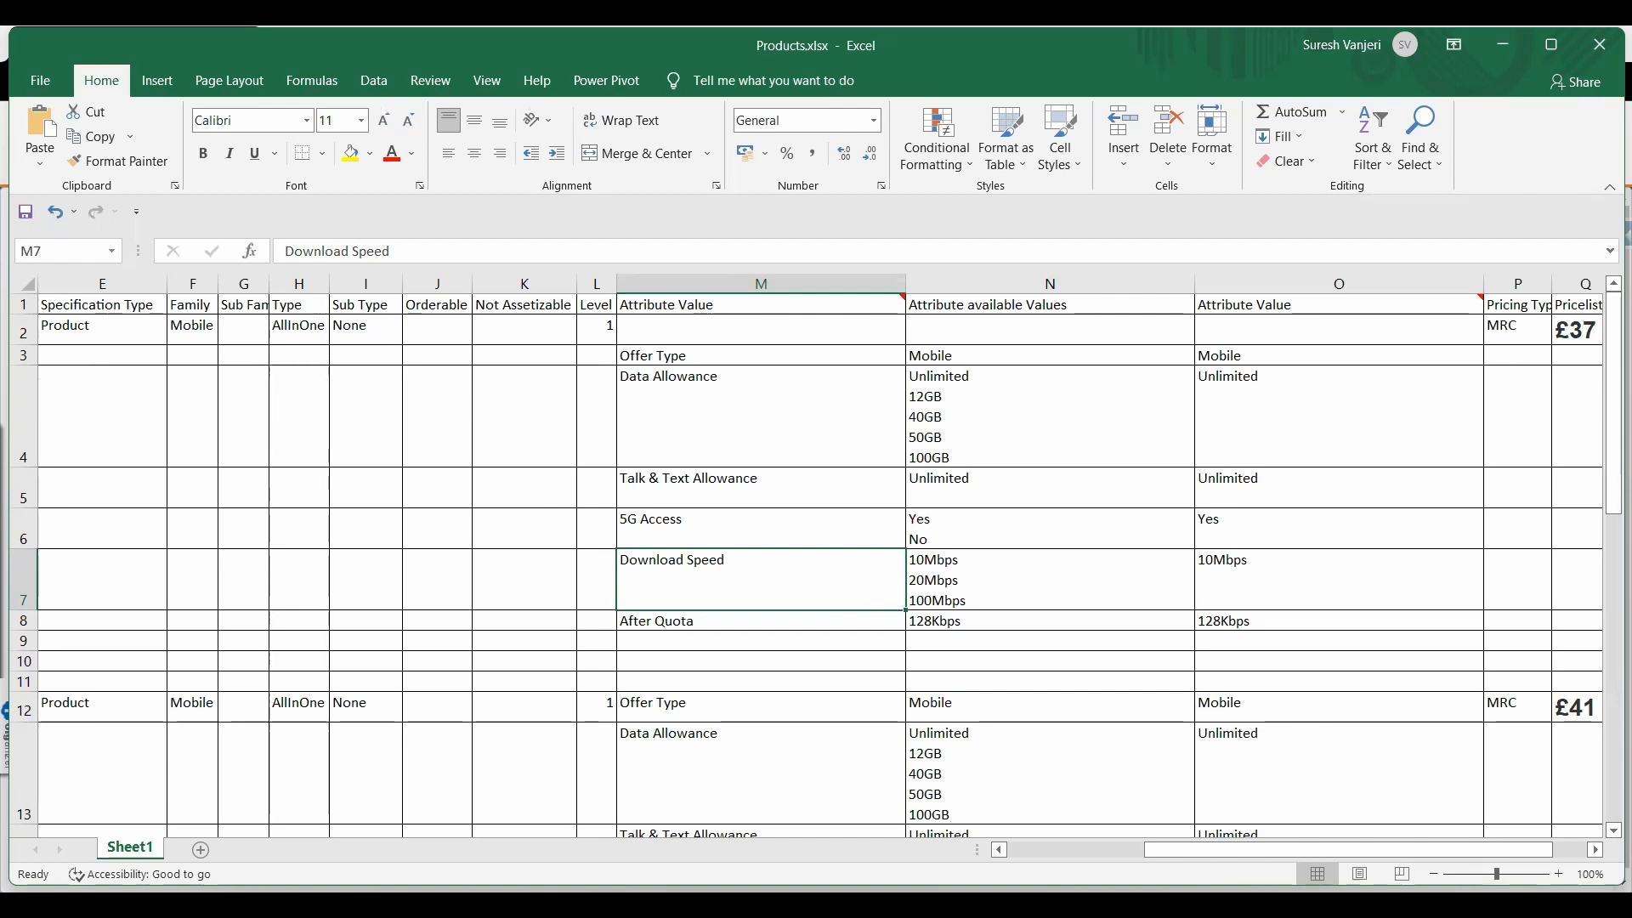
Switch back to the Vlocity Product Console and name the new picklist Download Speed
key("alt+Tab")
left_click(280, 427)
type("Donw")
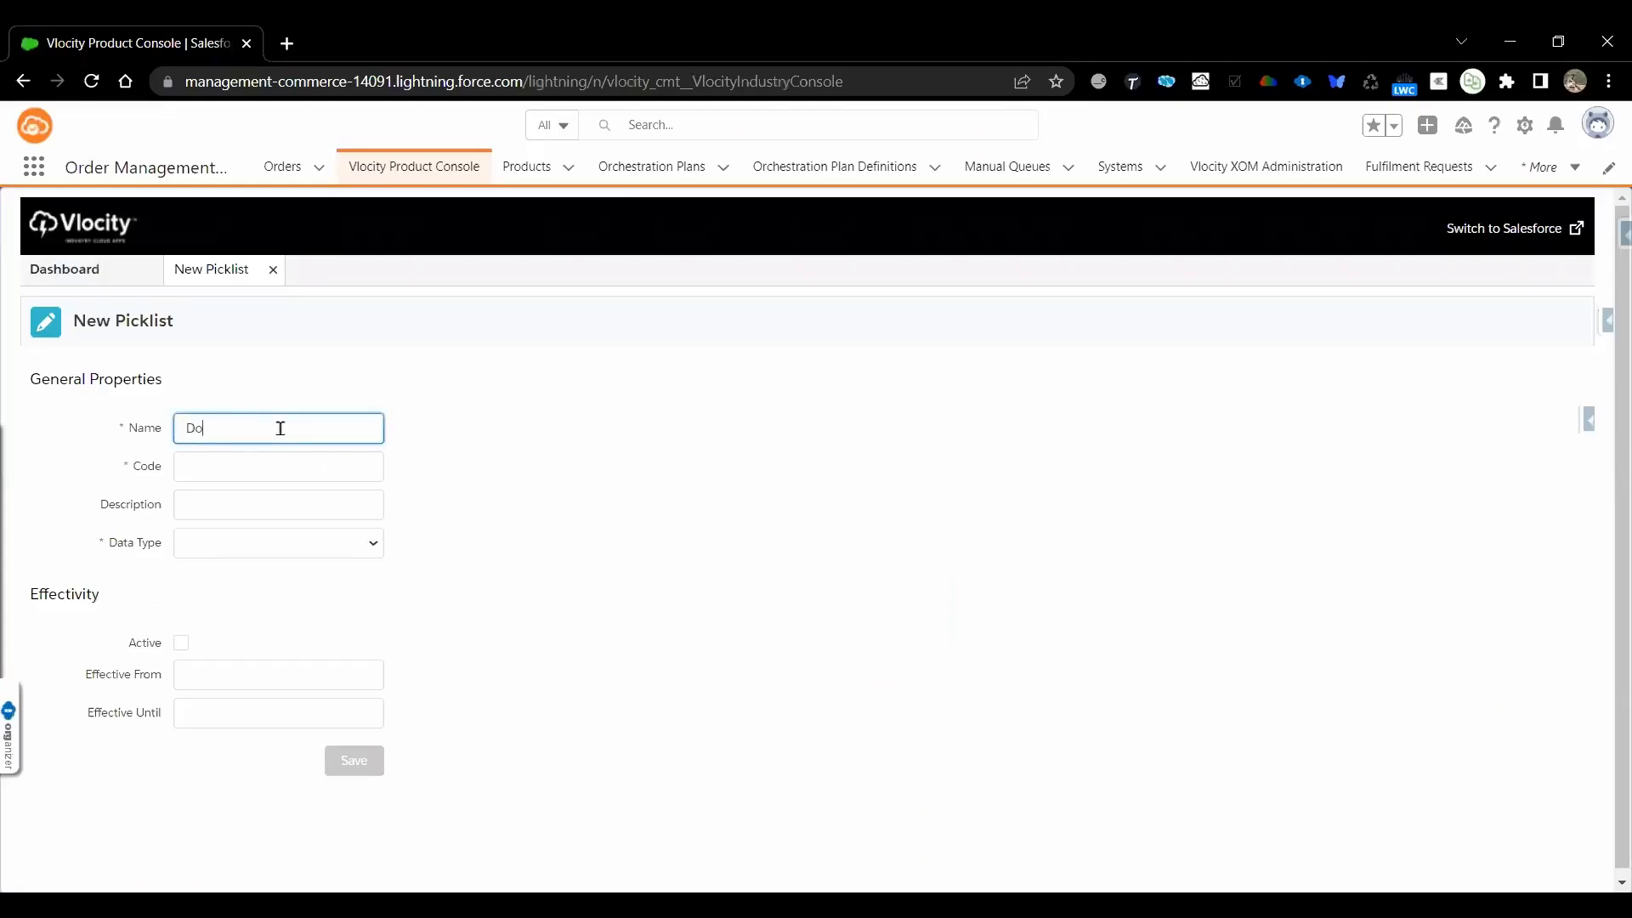
key("BackSpace")
key("BackSpace")
type("wnload Speed")
Enter PKL_Download_speed as the code of the new picklist
left_click(261, 464)
type("PKL")
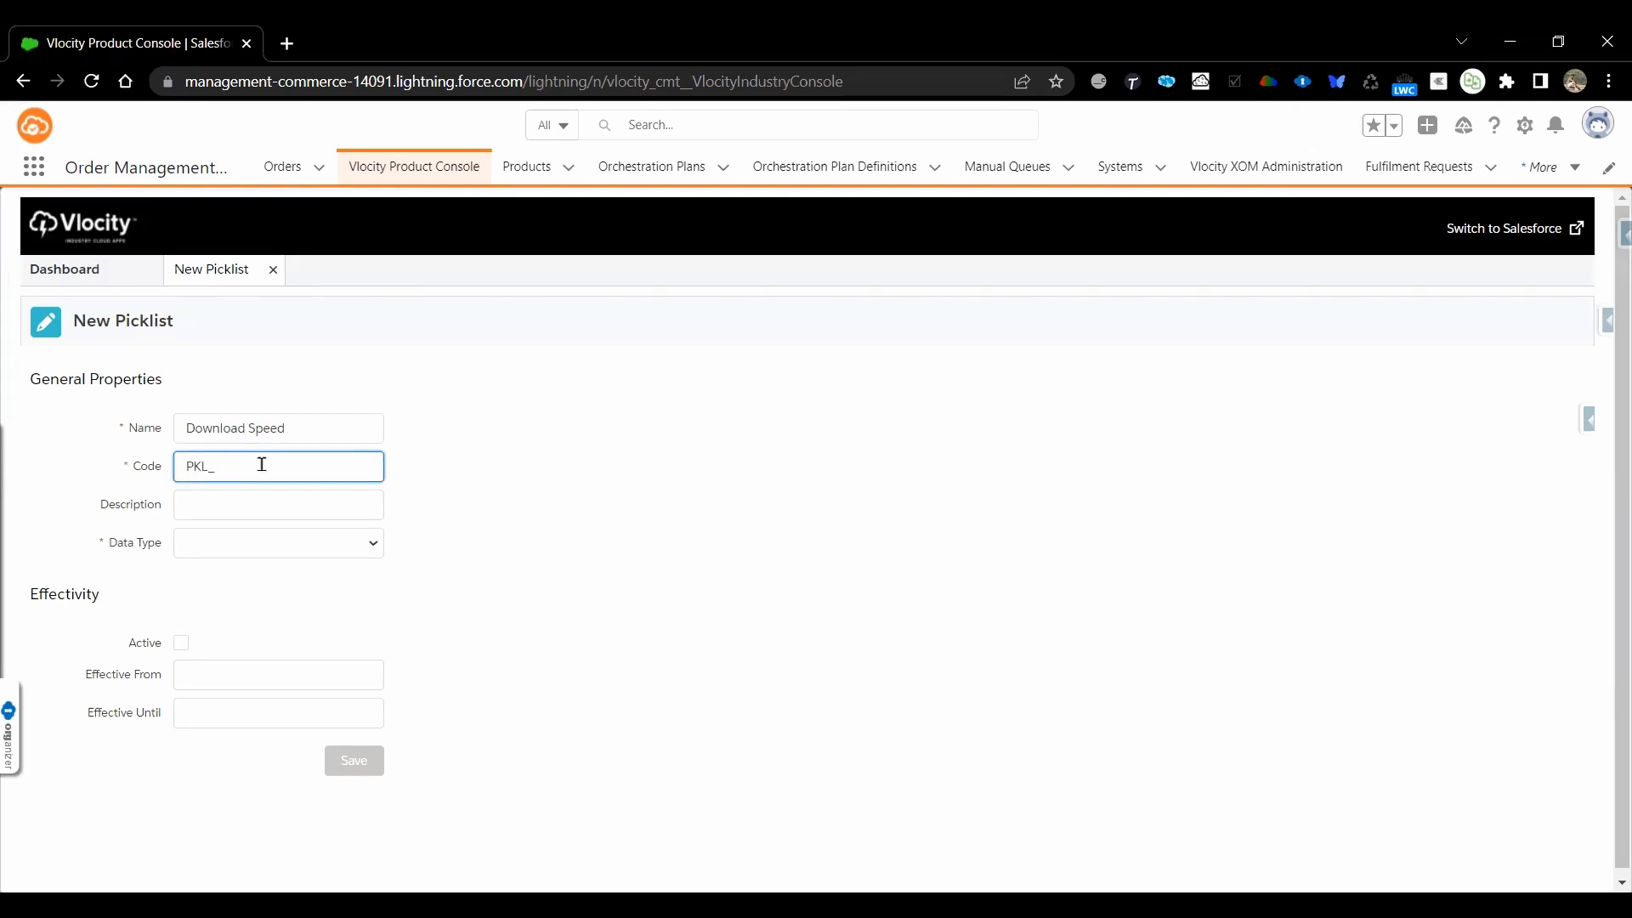
type("_Downspeed")
left_click(256, 466)
type("load_")
Set the picklist's data type to Text, make it active from 5/25/2022 and save it
left_click(223, 553)
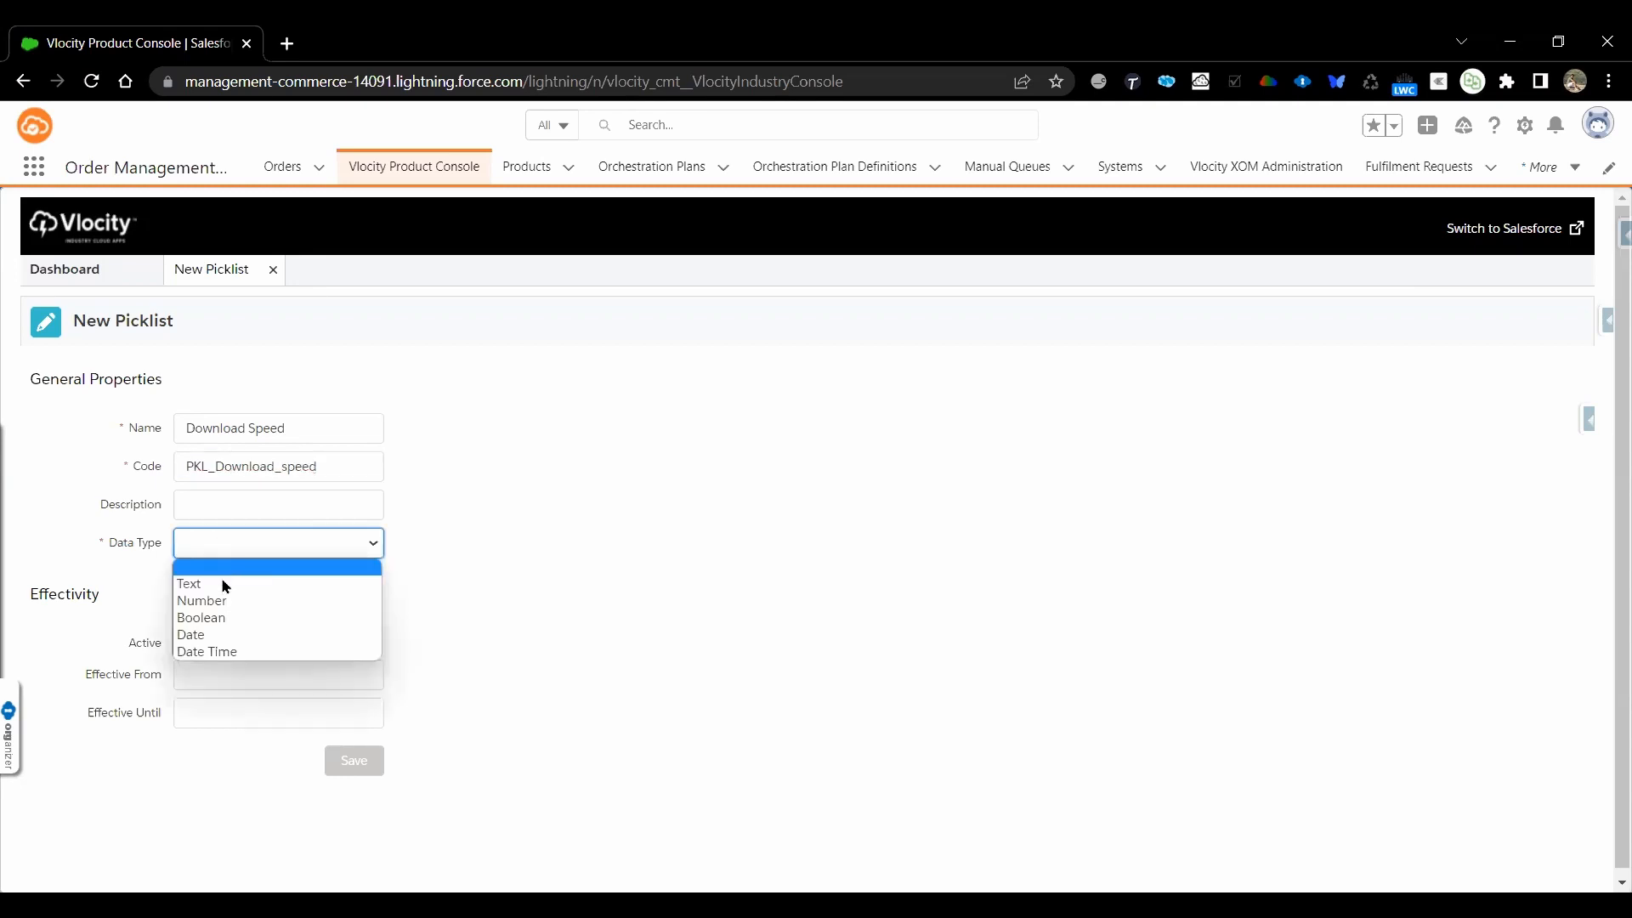
left_click(225, 586)
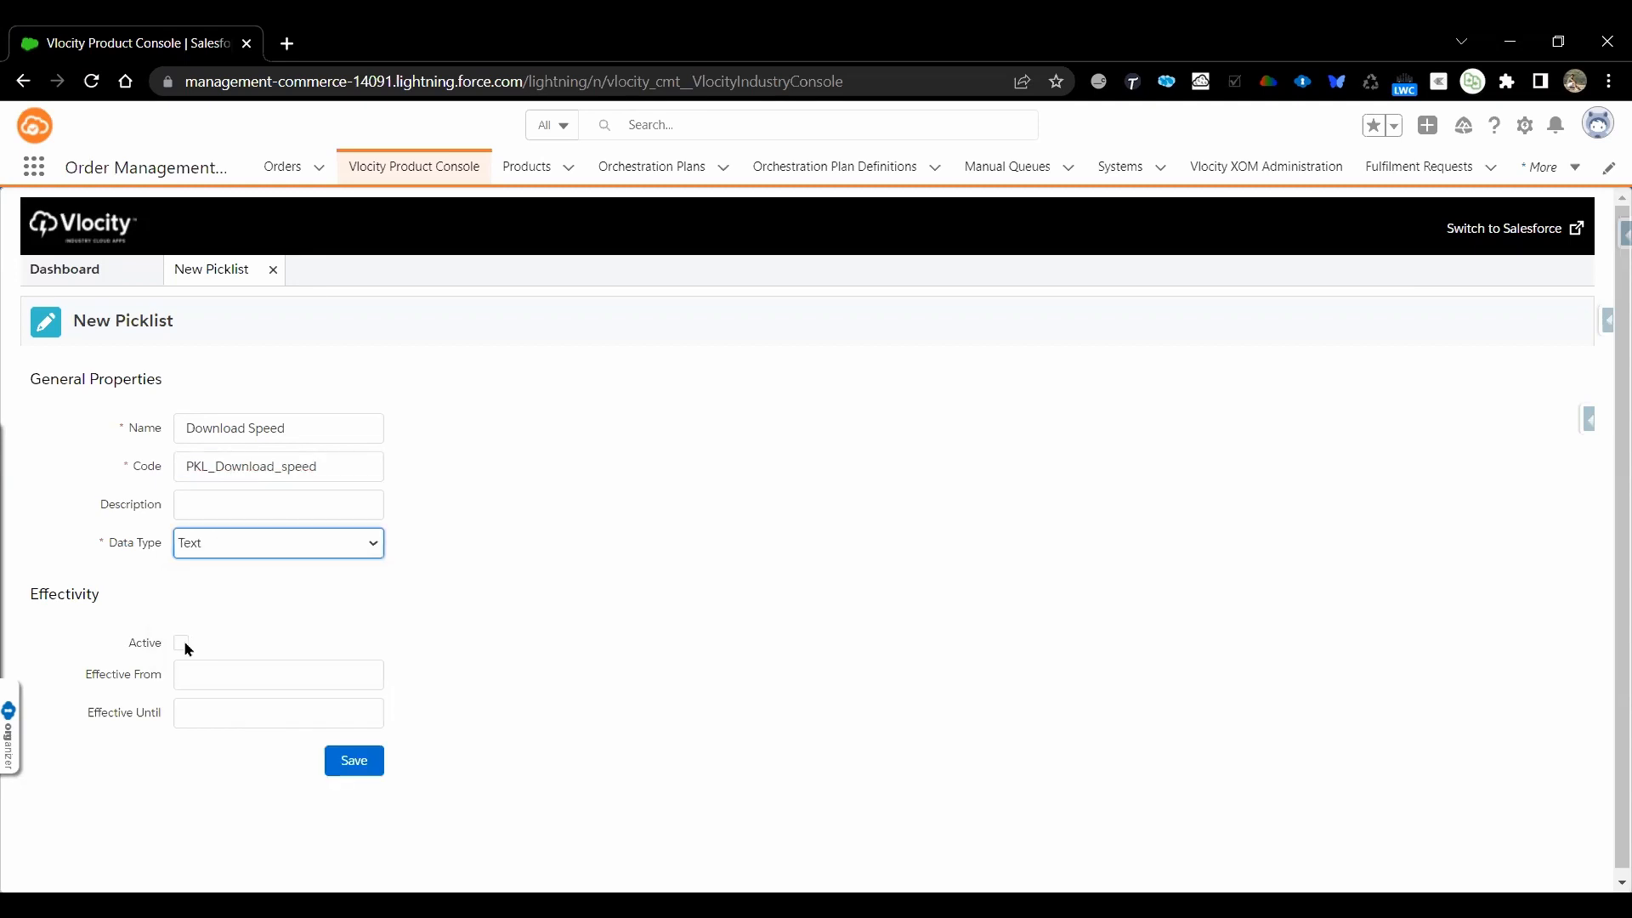
left_click(182, 642)
left_click(208, 680)
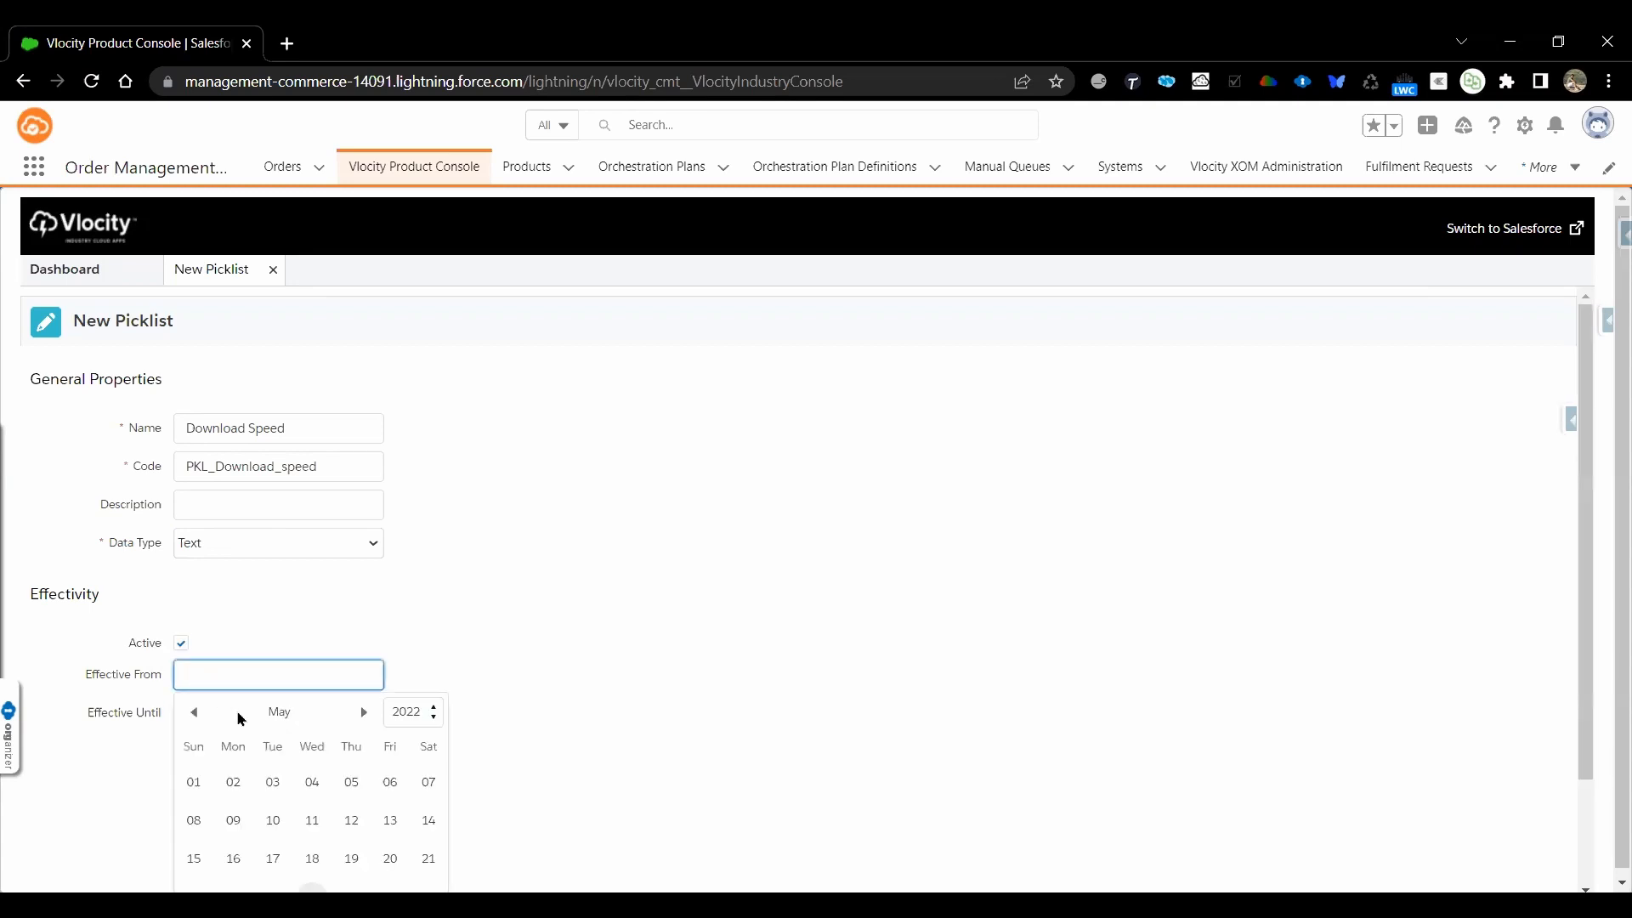
scroll(328, 740, "down", 2)
left_click(313, 764)
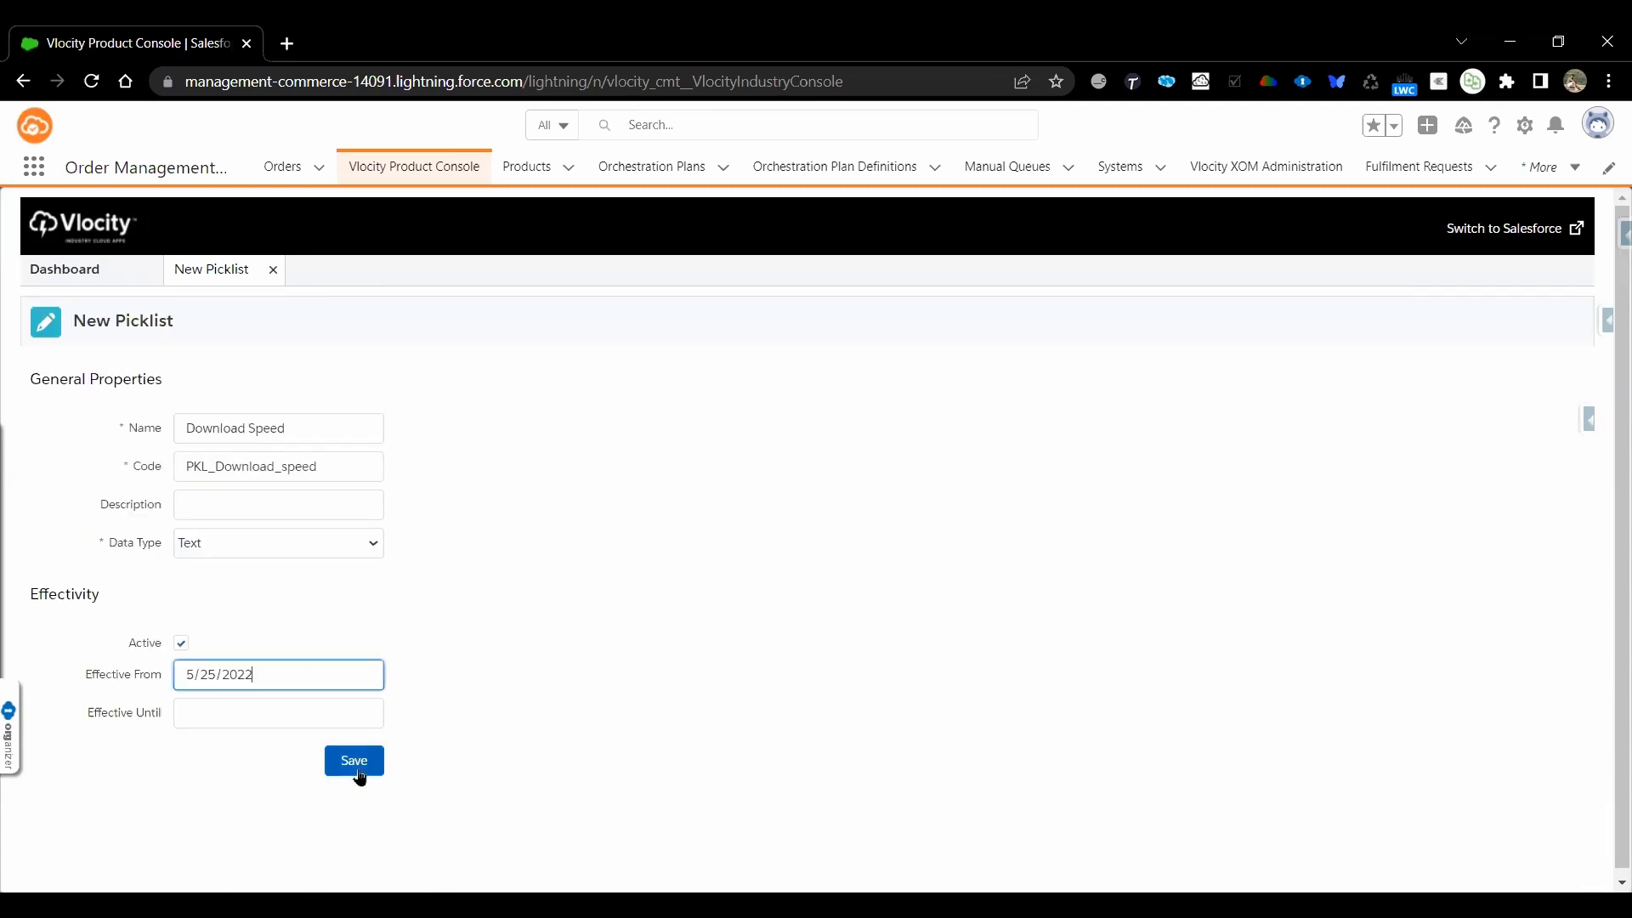
left_click(371, 777)
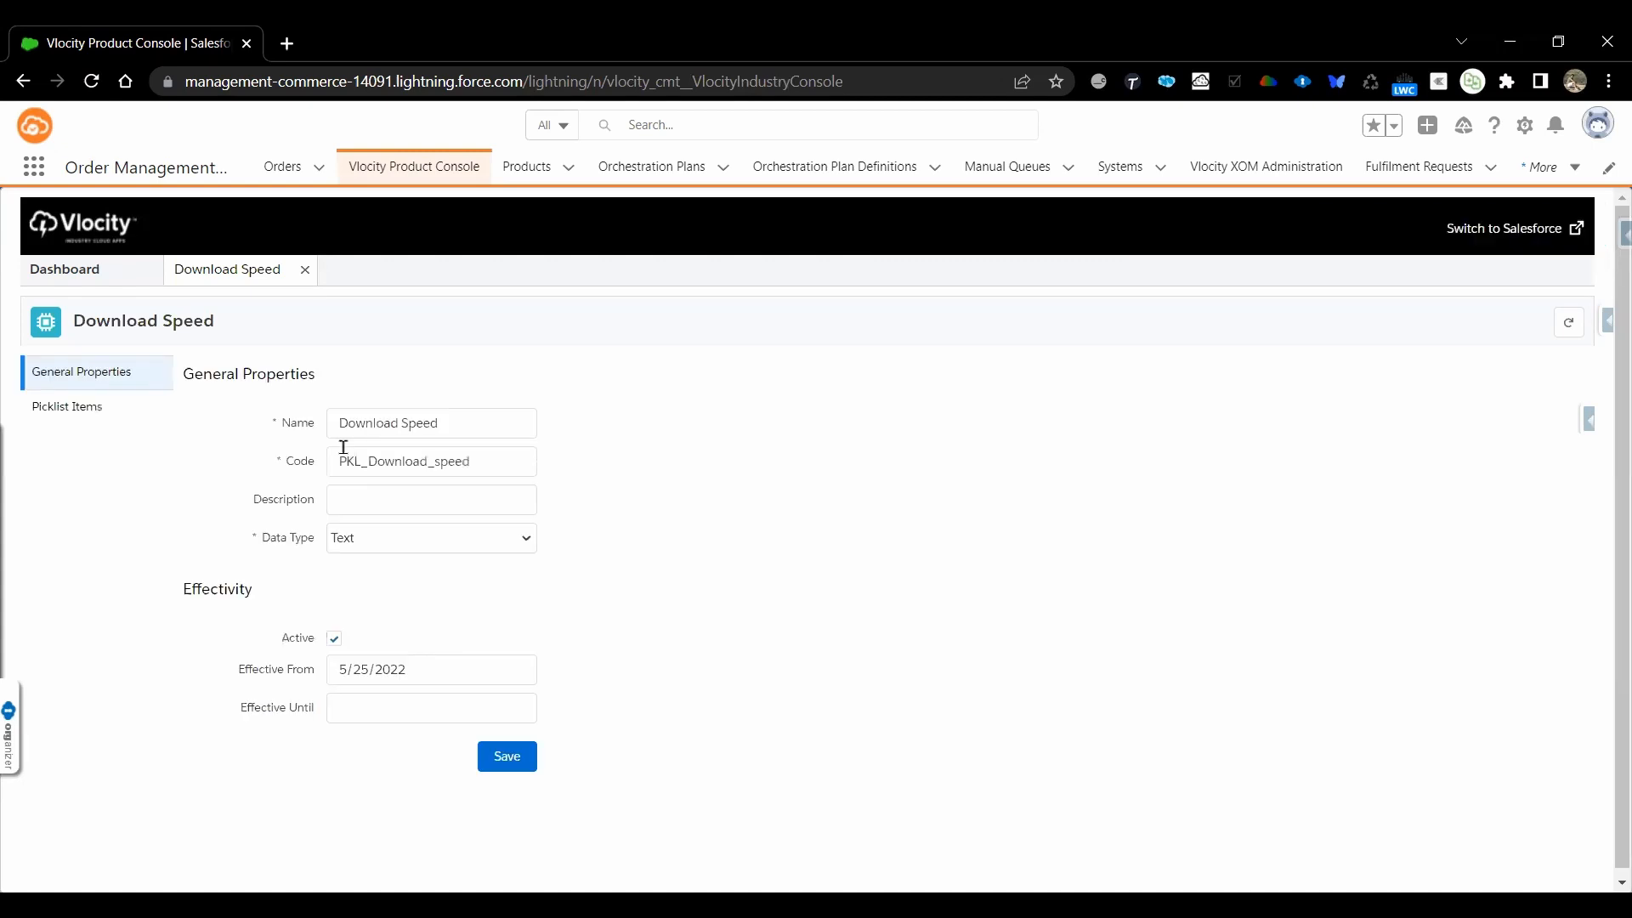
Start a new item in the Download Speed picklist with 10Mbps as both text value and label
left_click(64, 411)
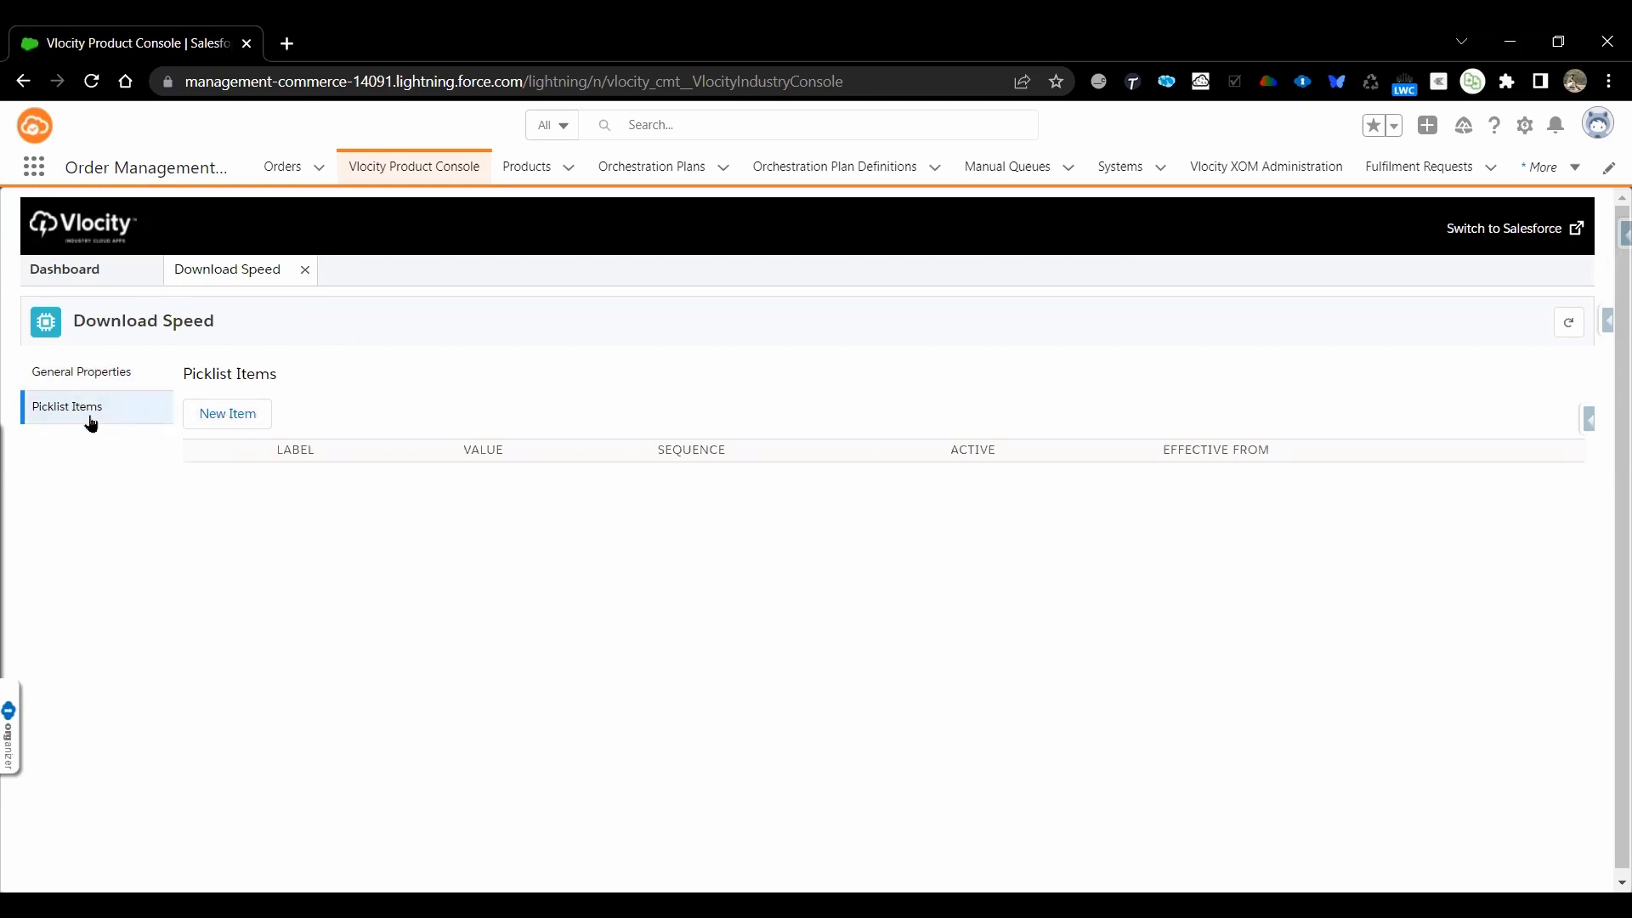
left_click(241, 422)
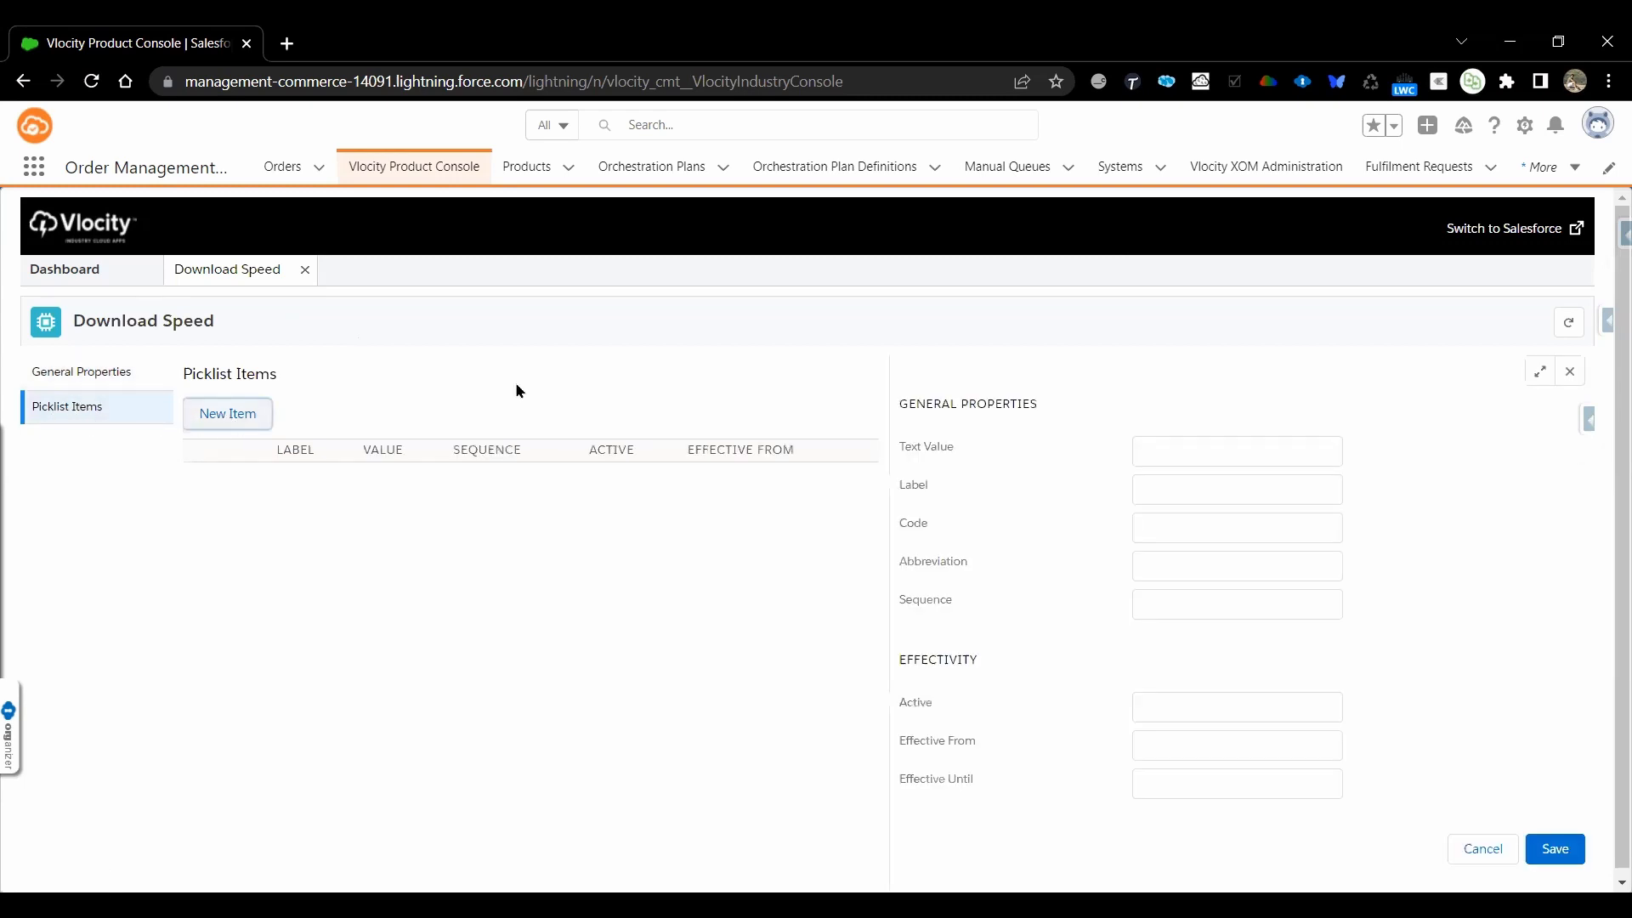
left_click(1199, 444)
type("10Mbps")
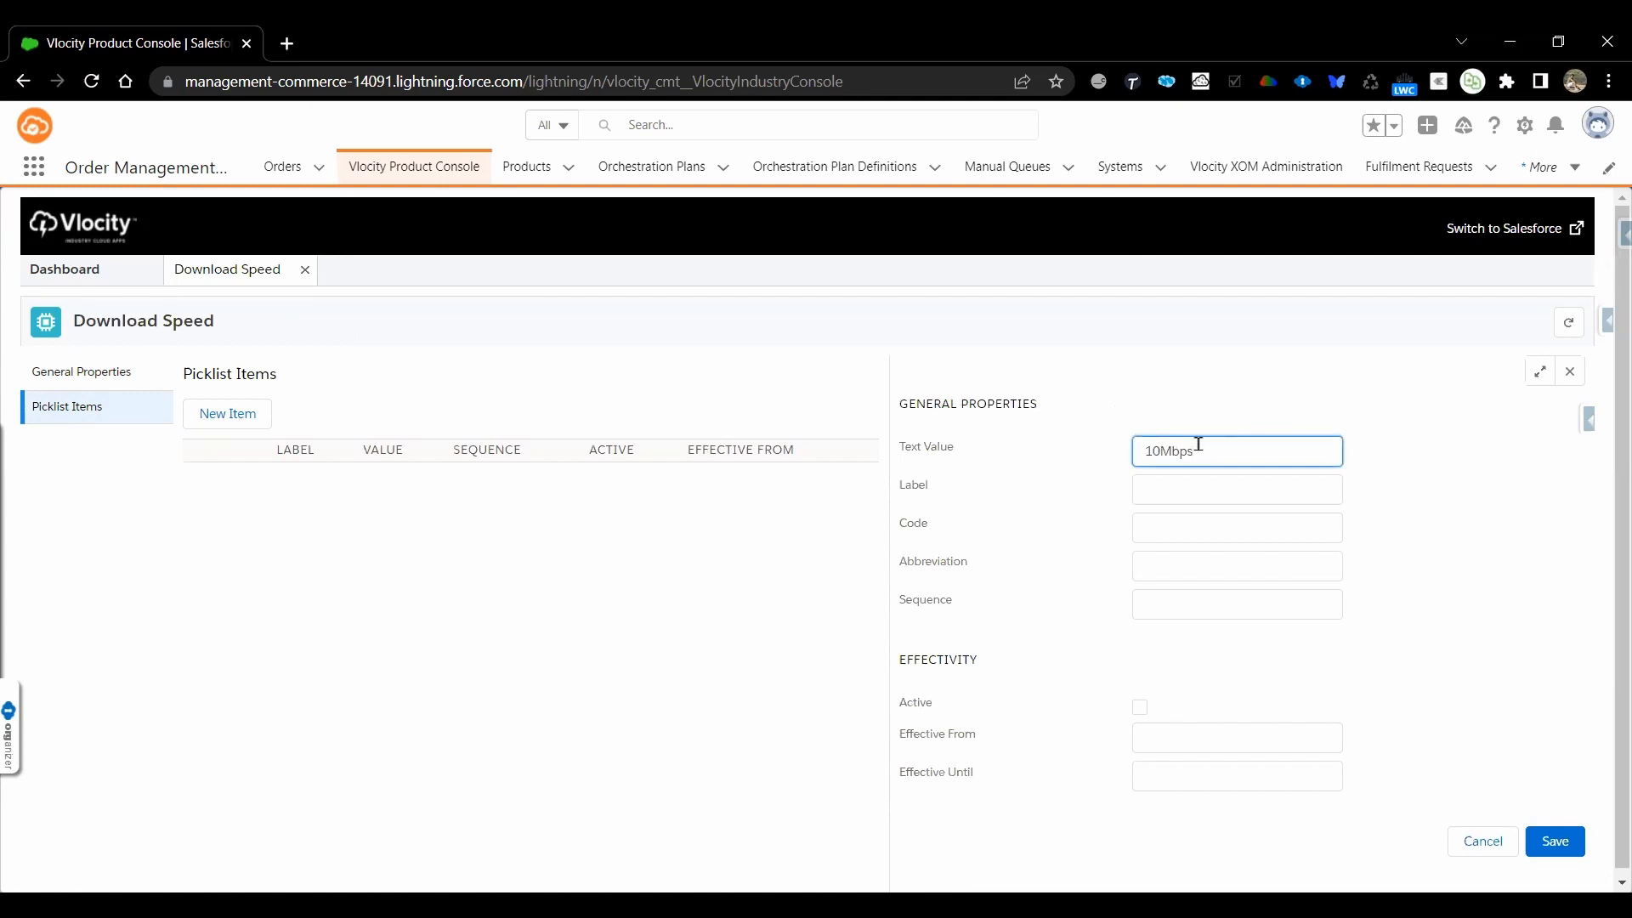
key("ctrl+a")
key("Tab")
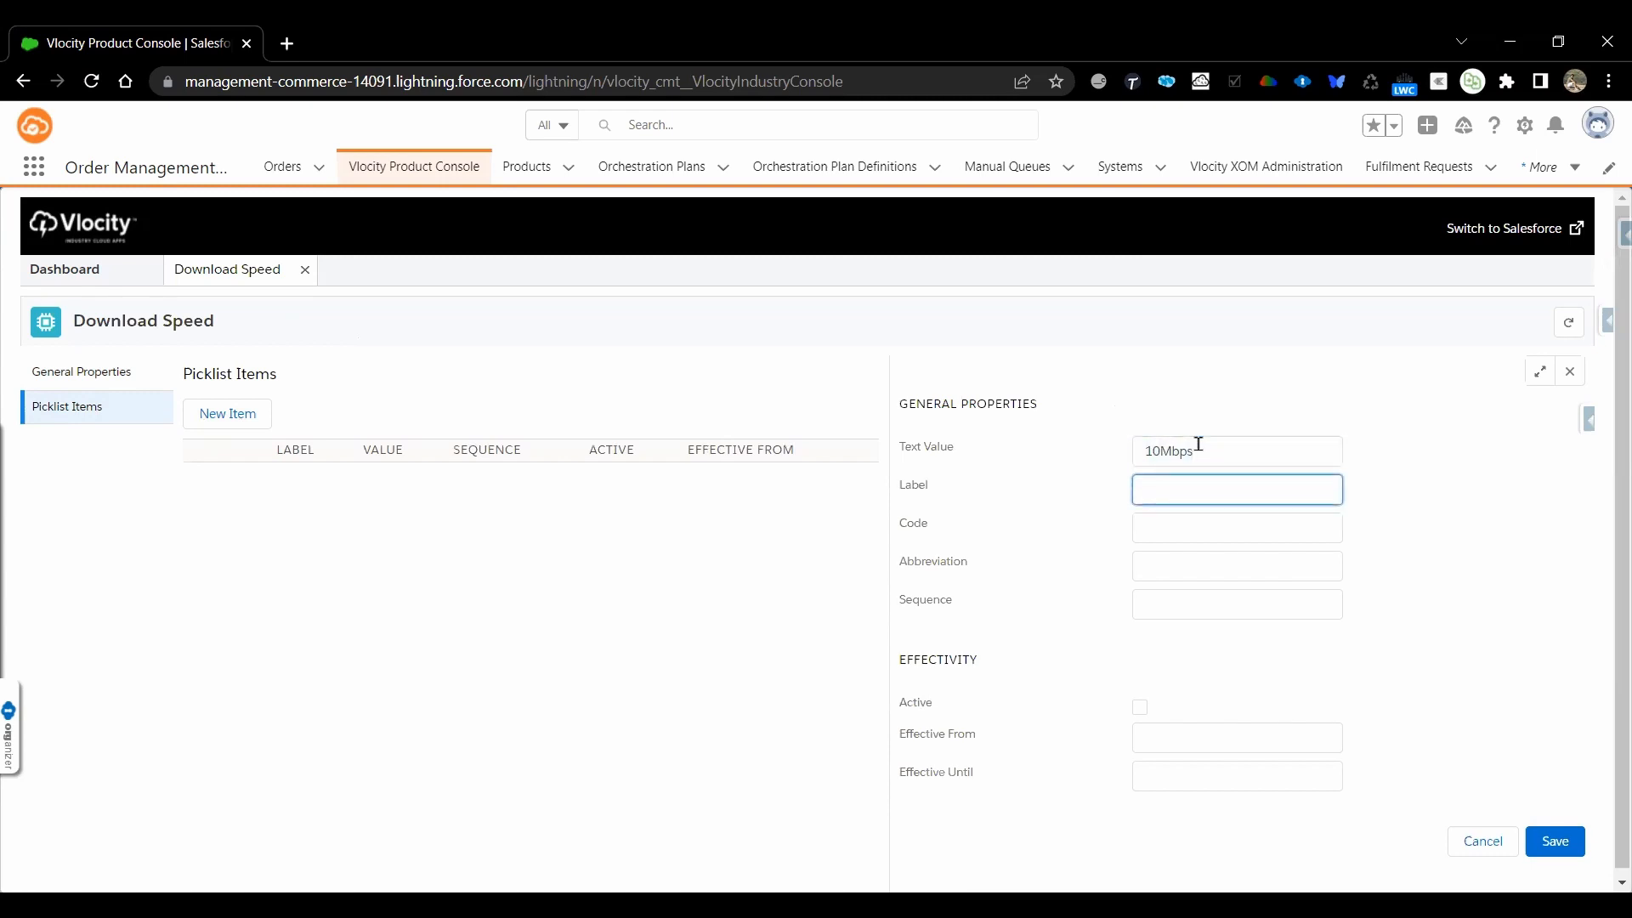
left_click(1199, 444)
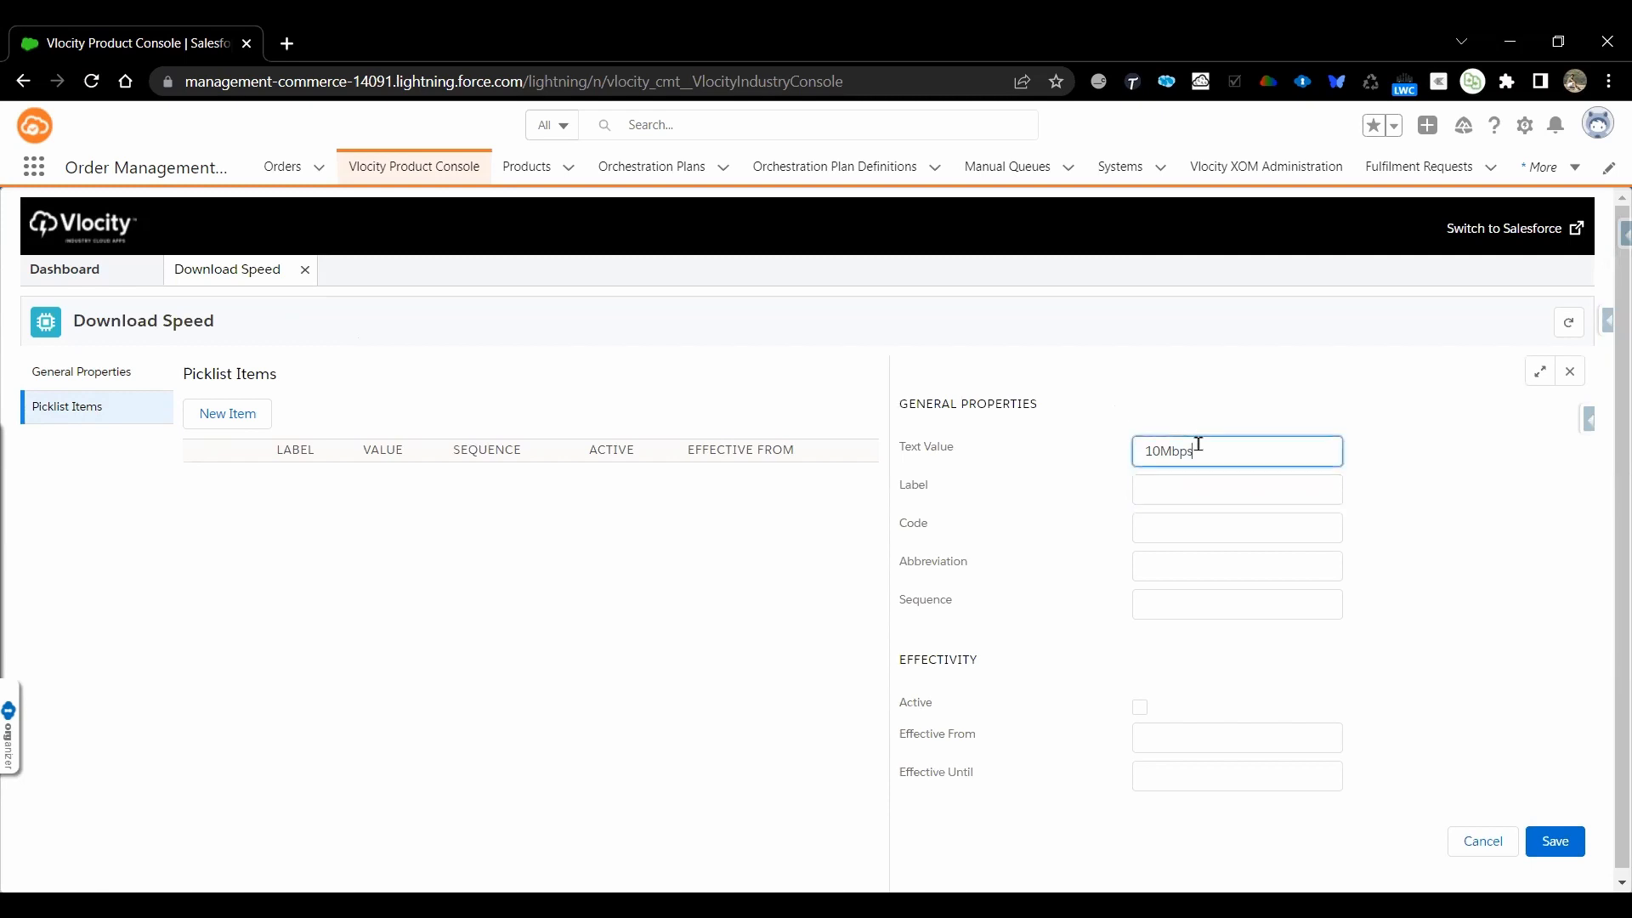
key("ctrl+a")
key("ctrl+c")
key("Tab")
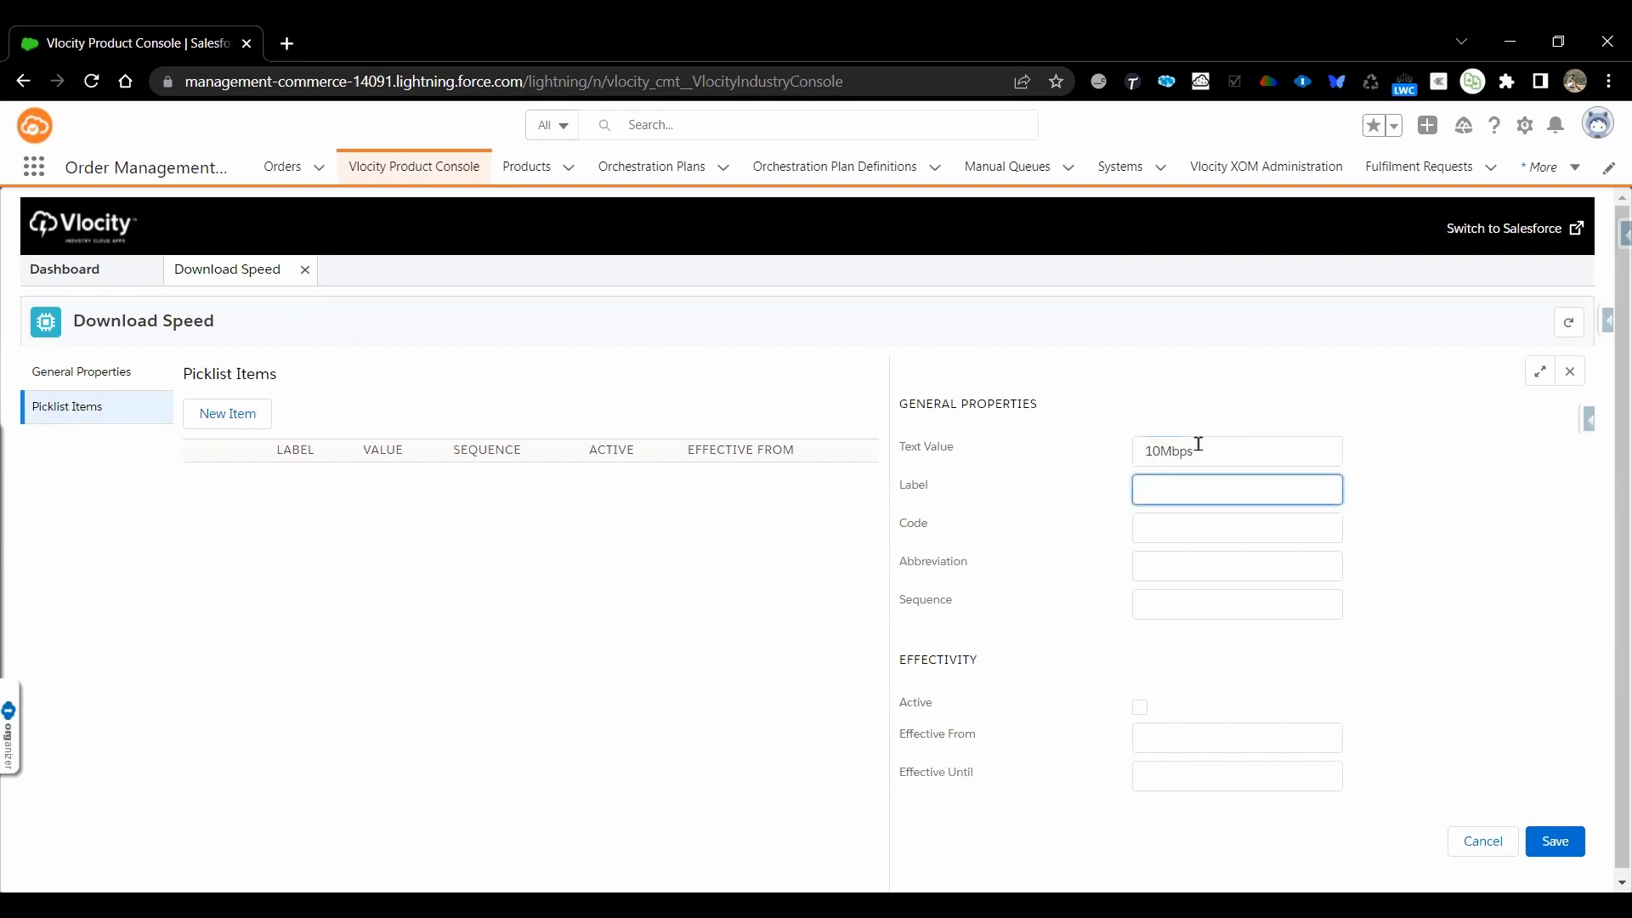
key("ctrl+v")
Give the 10Mbps picklist item the code PKLI_10Mbps and the sequence 10
left_click(1161, 527)
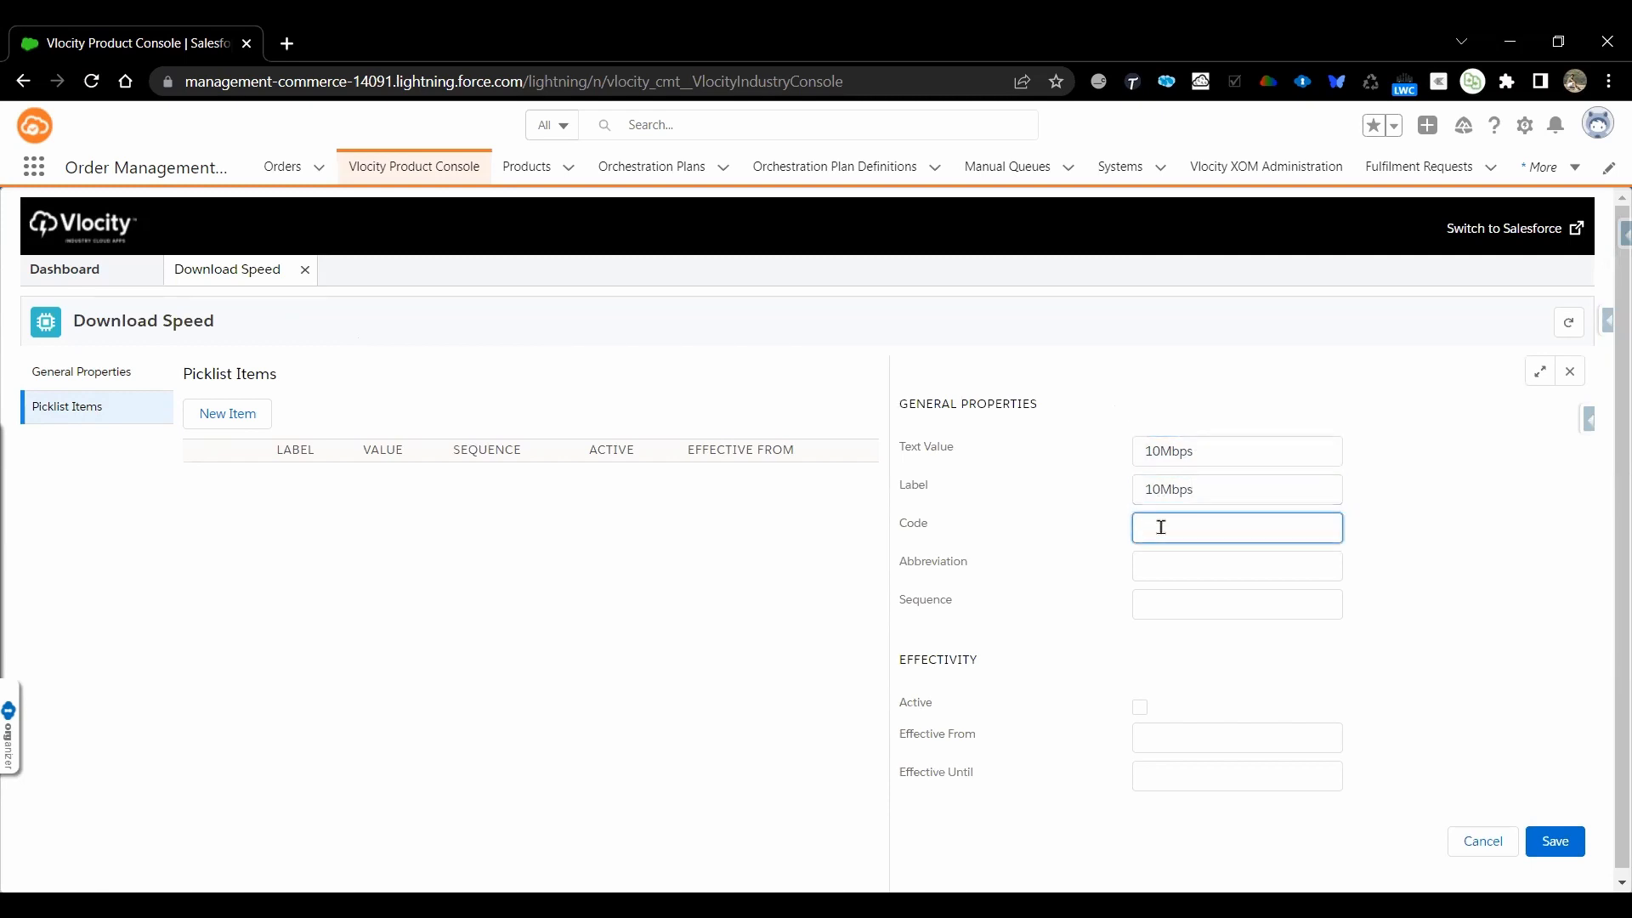
key("ctrl+v")
type("PKL")
type("_")
type("_")
left_click(1202, 594)
type("10")
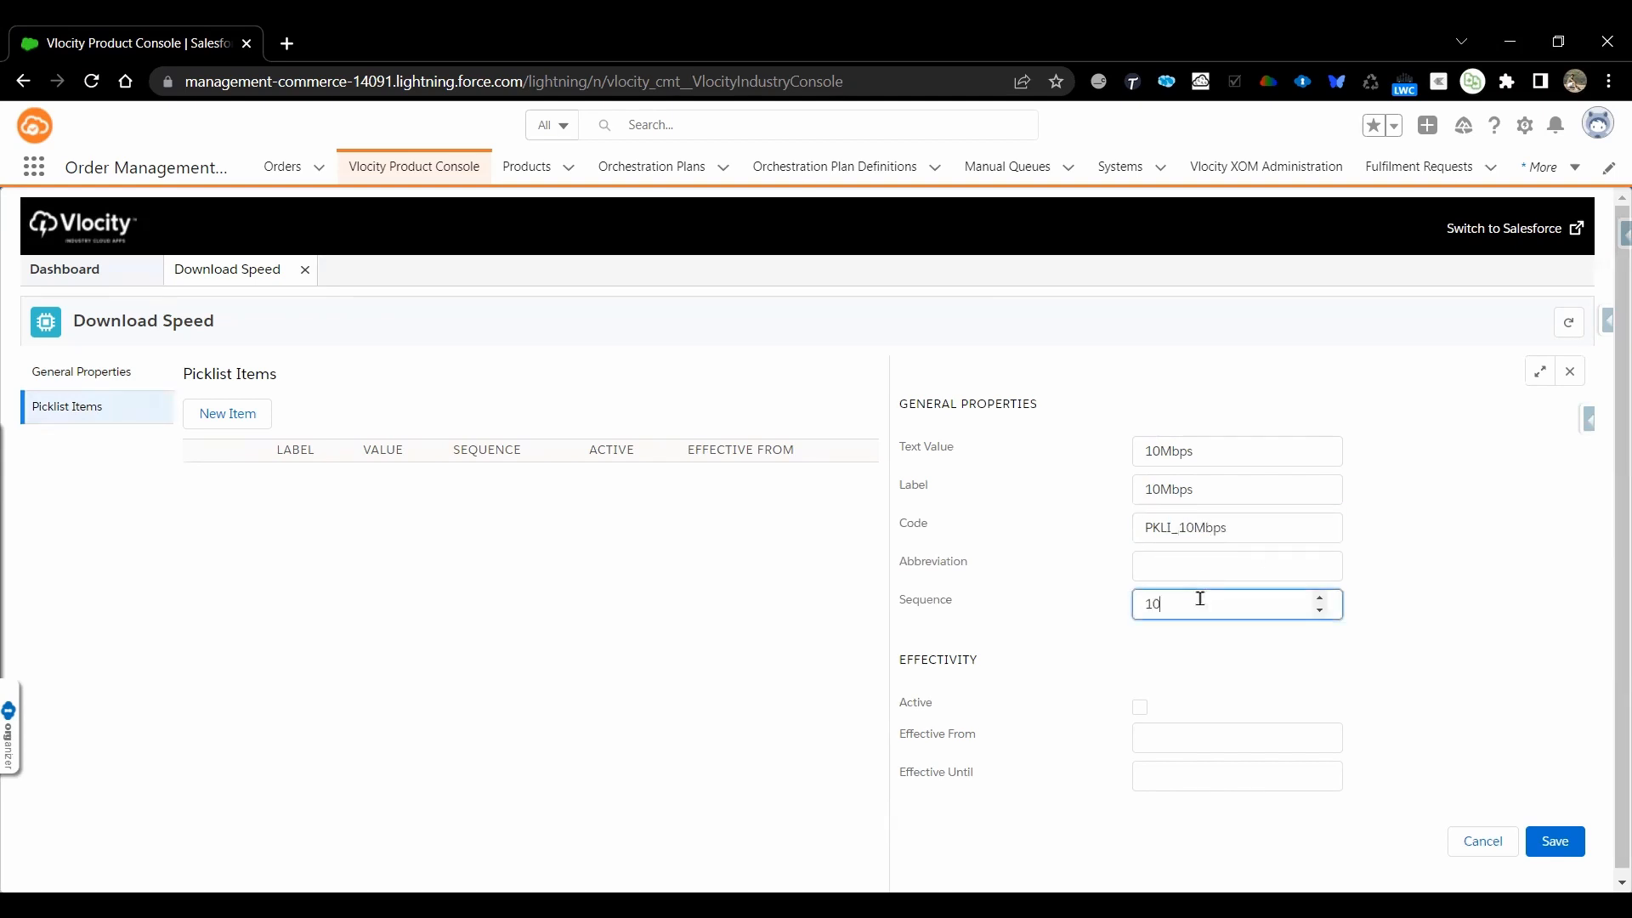
Make the 10Mbps item active, effective from May 25, 2022, and save it
left_click(1140, 708)
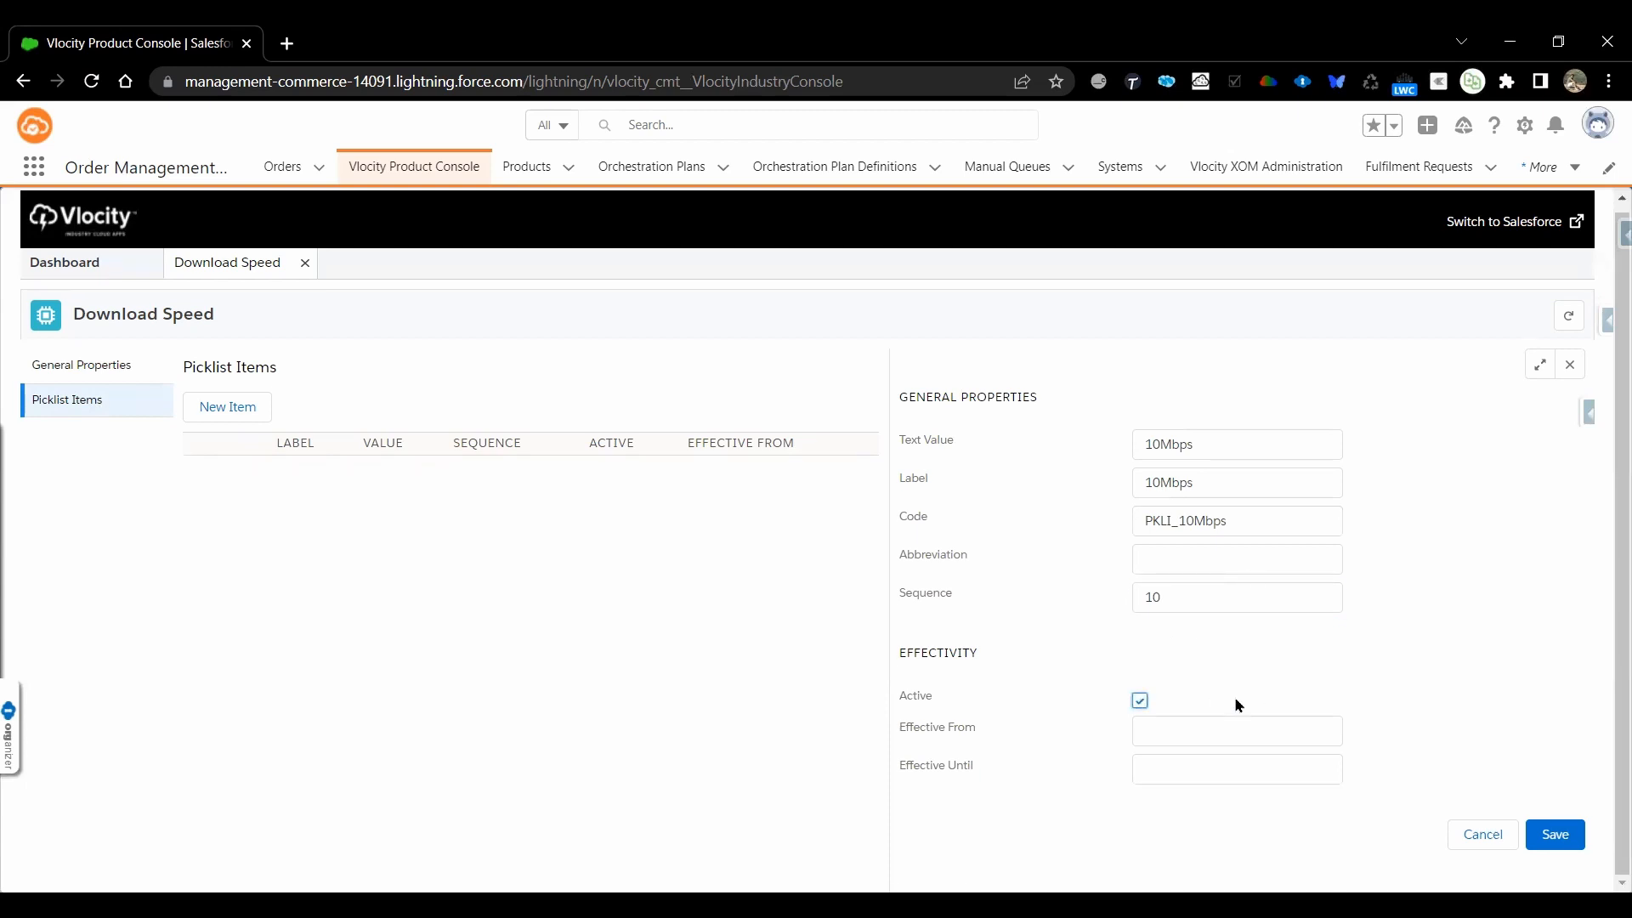
left_click(1221, 726)
scroll(1225, 749, "down", 1)
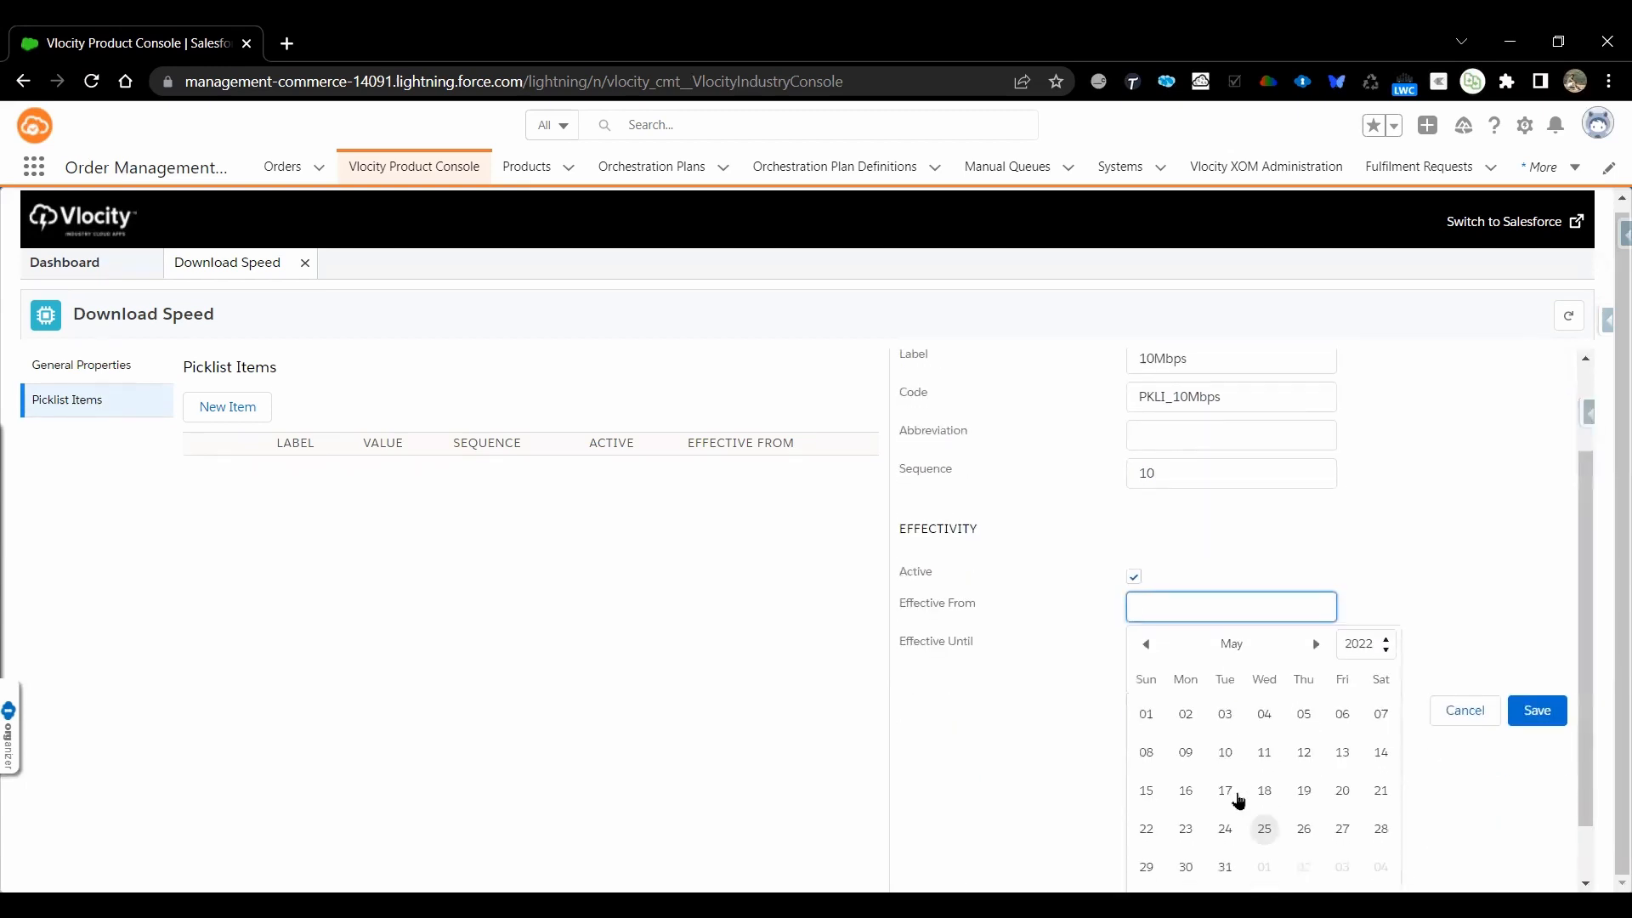
left_click(1261, 832)
left_click(1559, 837)
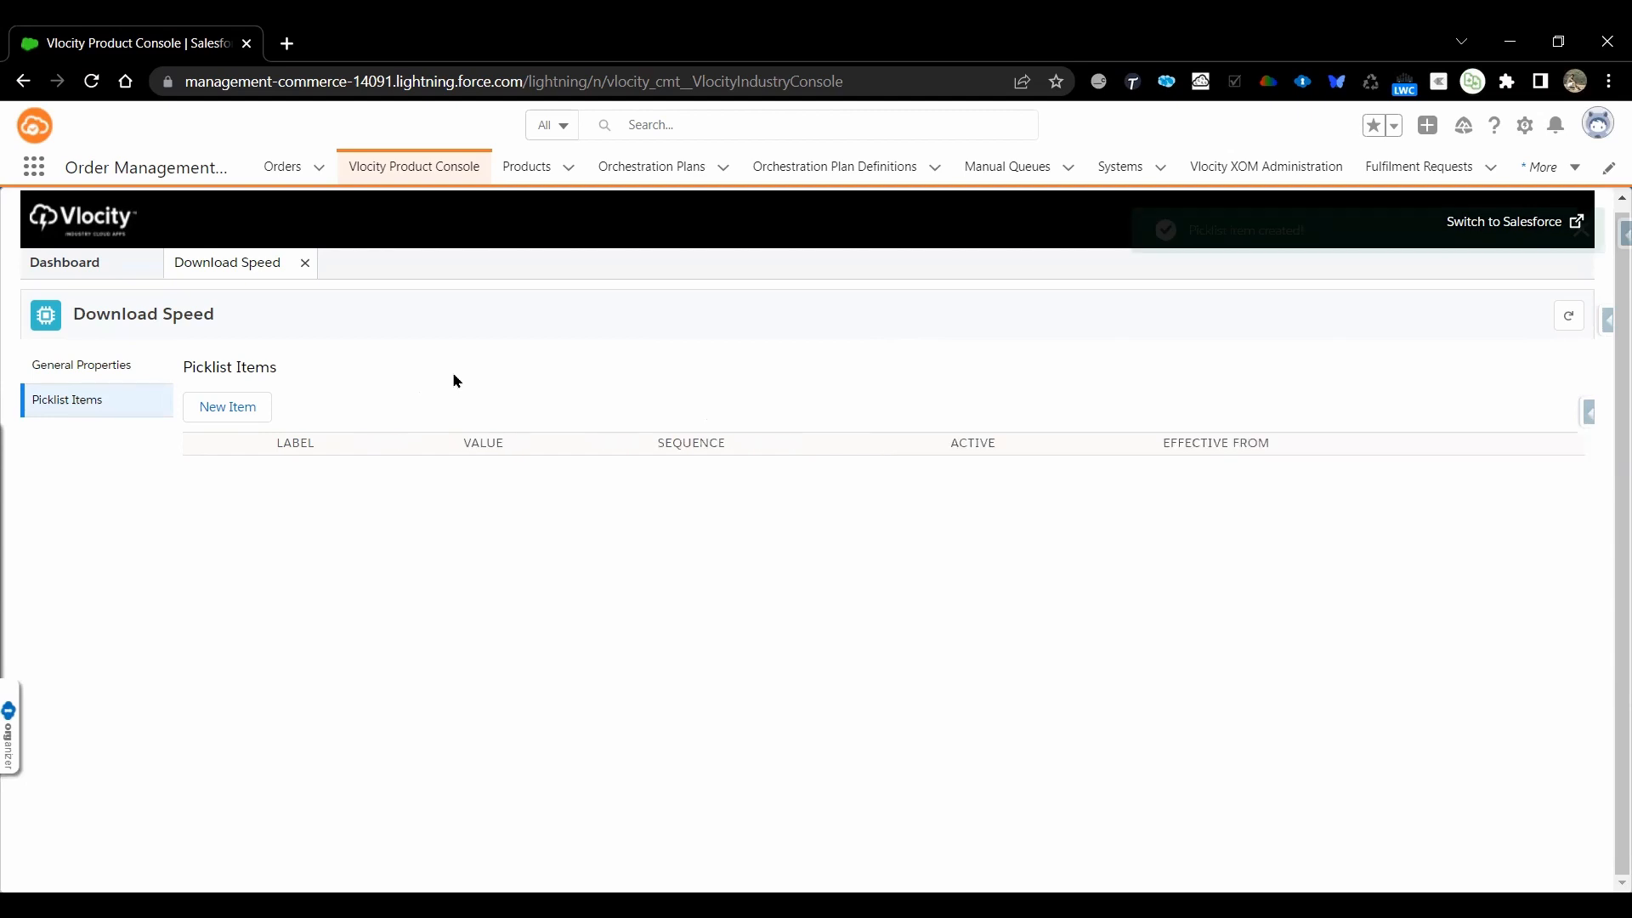
Start a second item in the Download Speed picklist with 20Mbps as both text value and label
left_click(229, 408)
left_click(1165, 442)
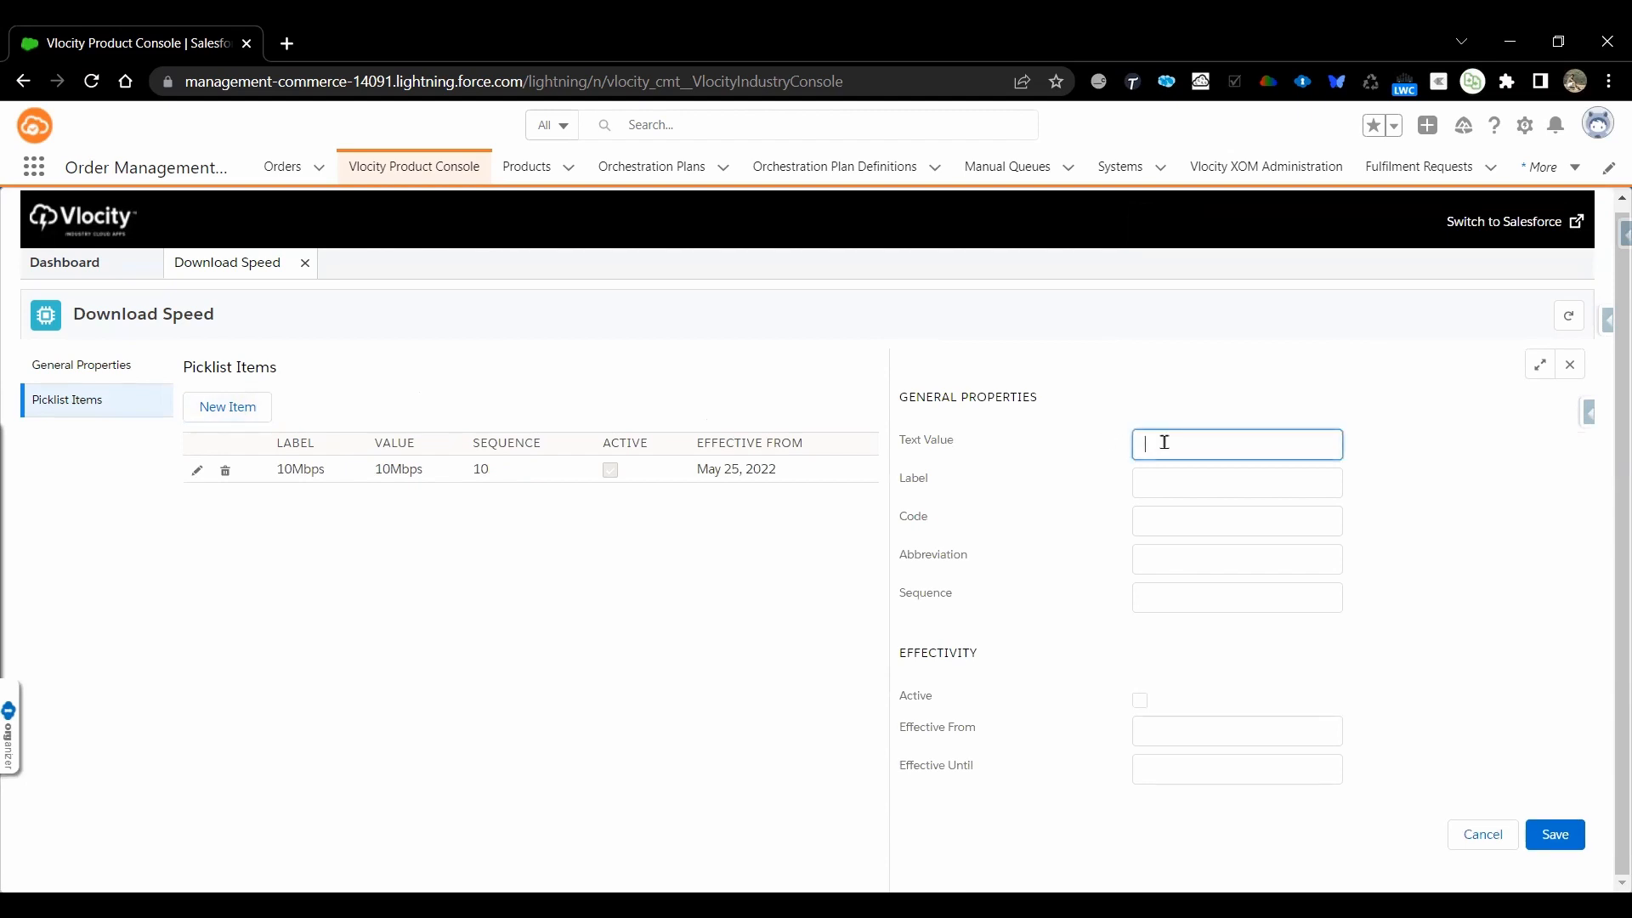
type("20Mbps")
key("Tab")
left_click(1165, 443)
double_click(1165, 443)
key("ctrl+c")
key("Tab")
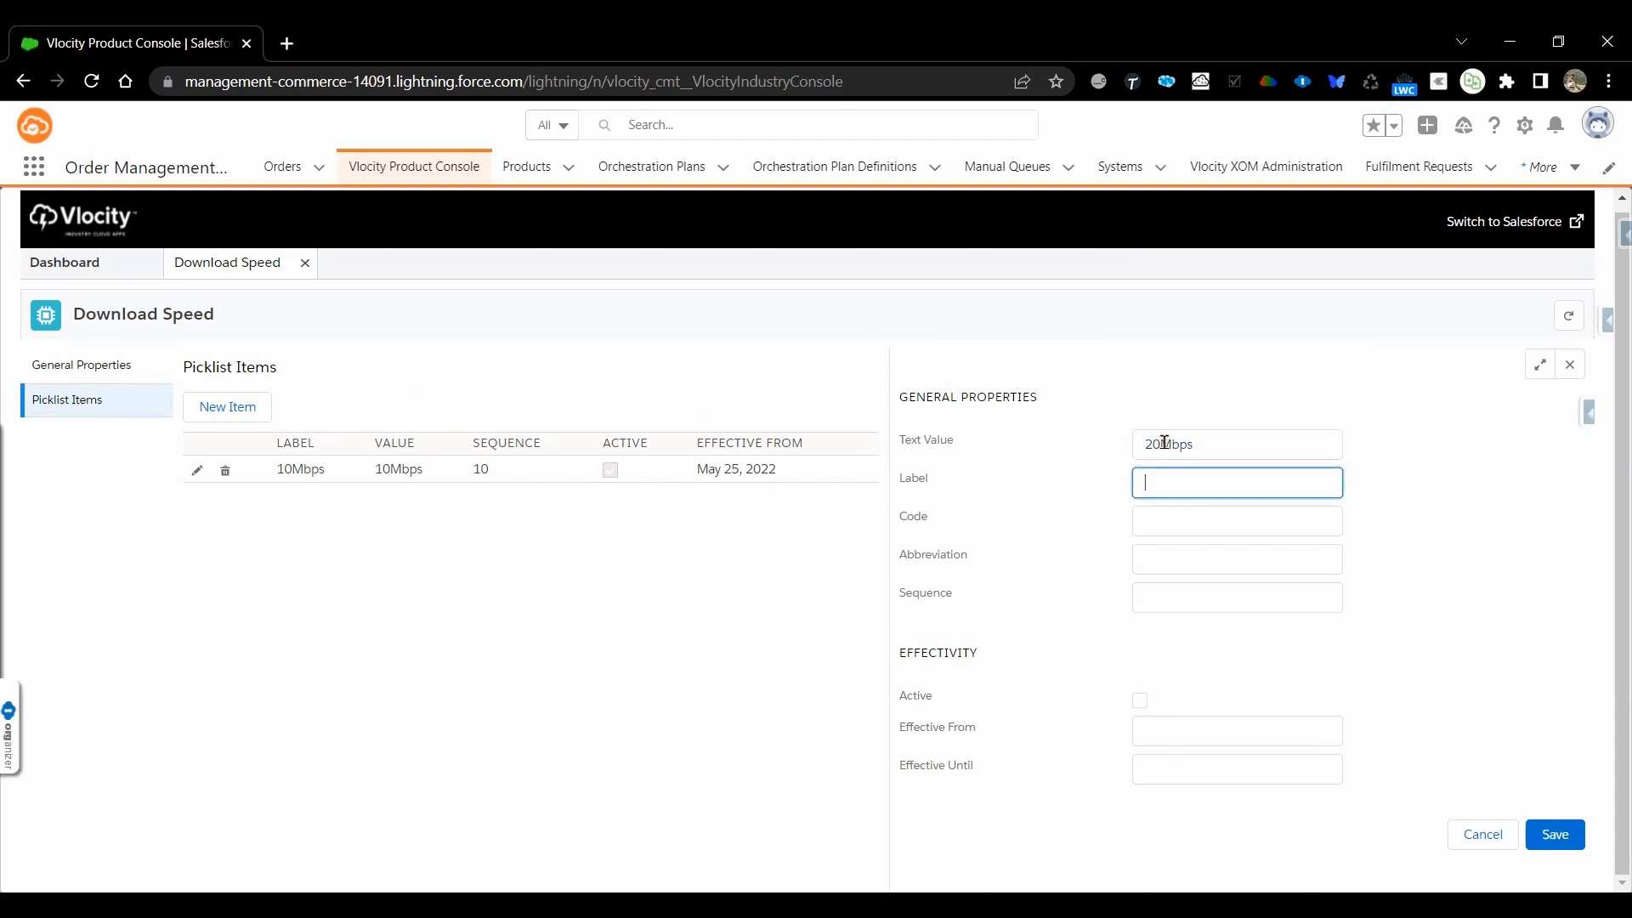
key("ctrl+v")
key("Tab")
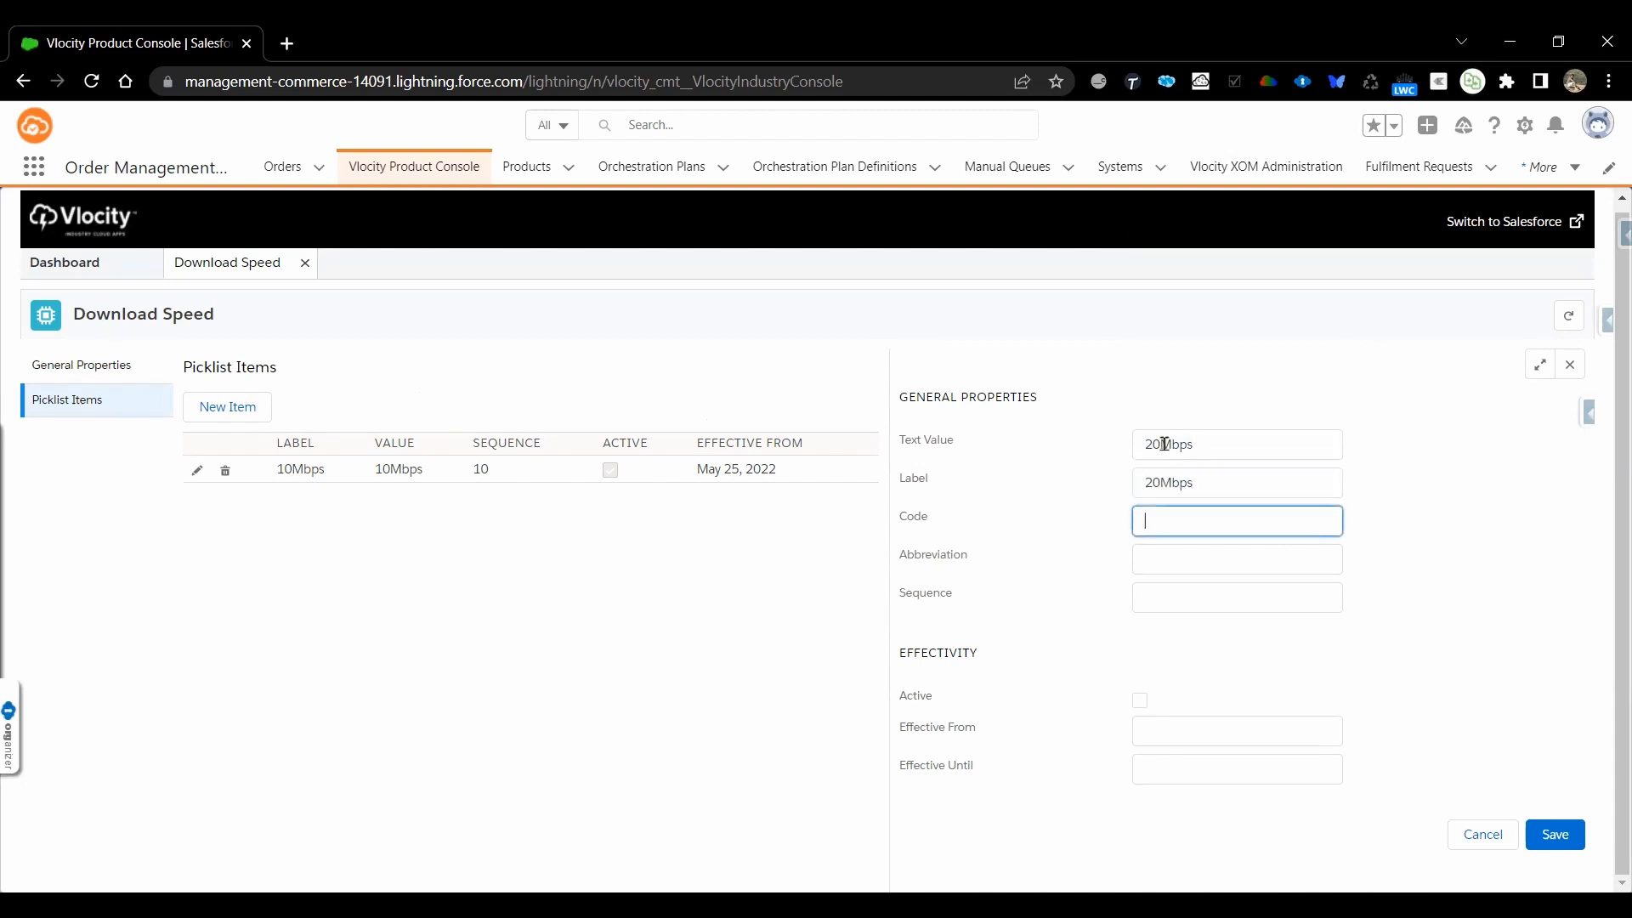
Give the 20Mbps picklist item the code PKLI_20Mbps and the sequence 20
type("PKLI_")
key("ctrl+v")
left_click(1175, 593)
type("20")
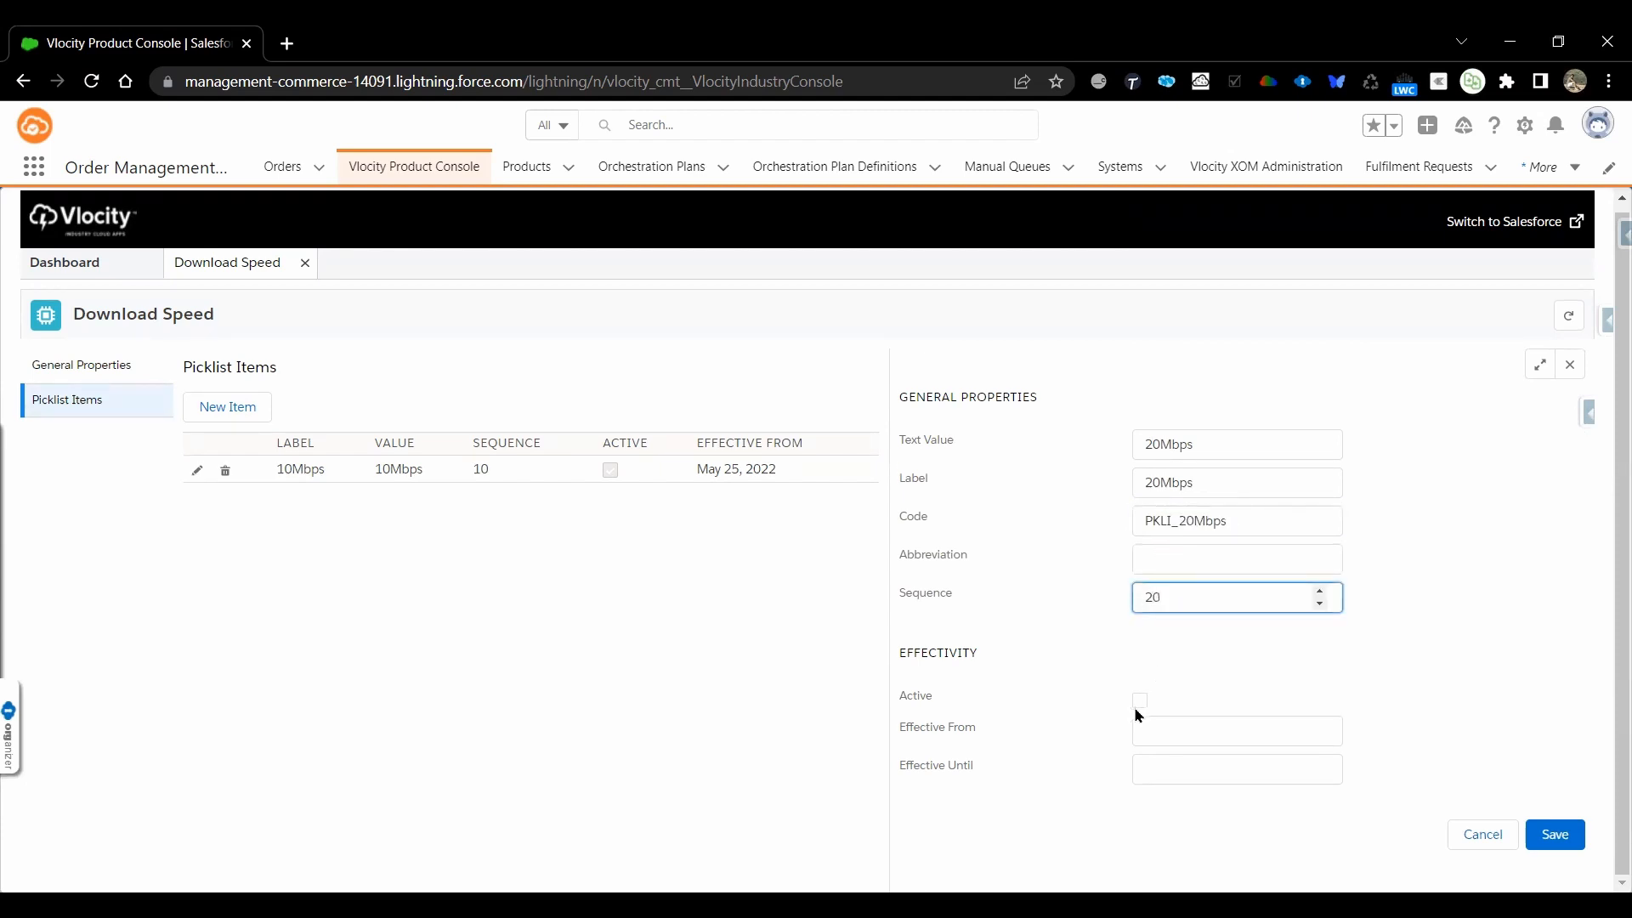
Make the 20Mbps item active, effective from May 25, 2022, and save it
left_click(1140, 702)
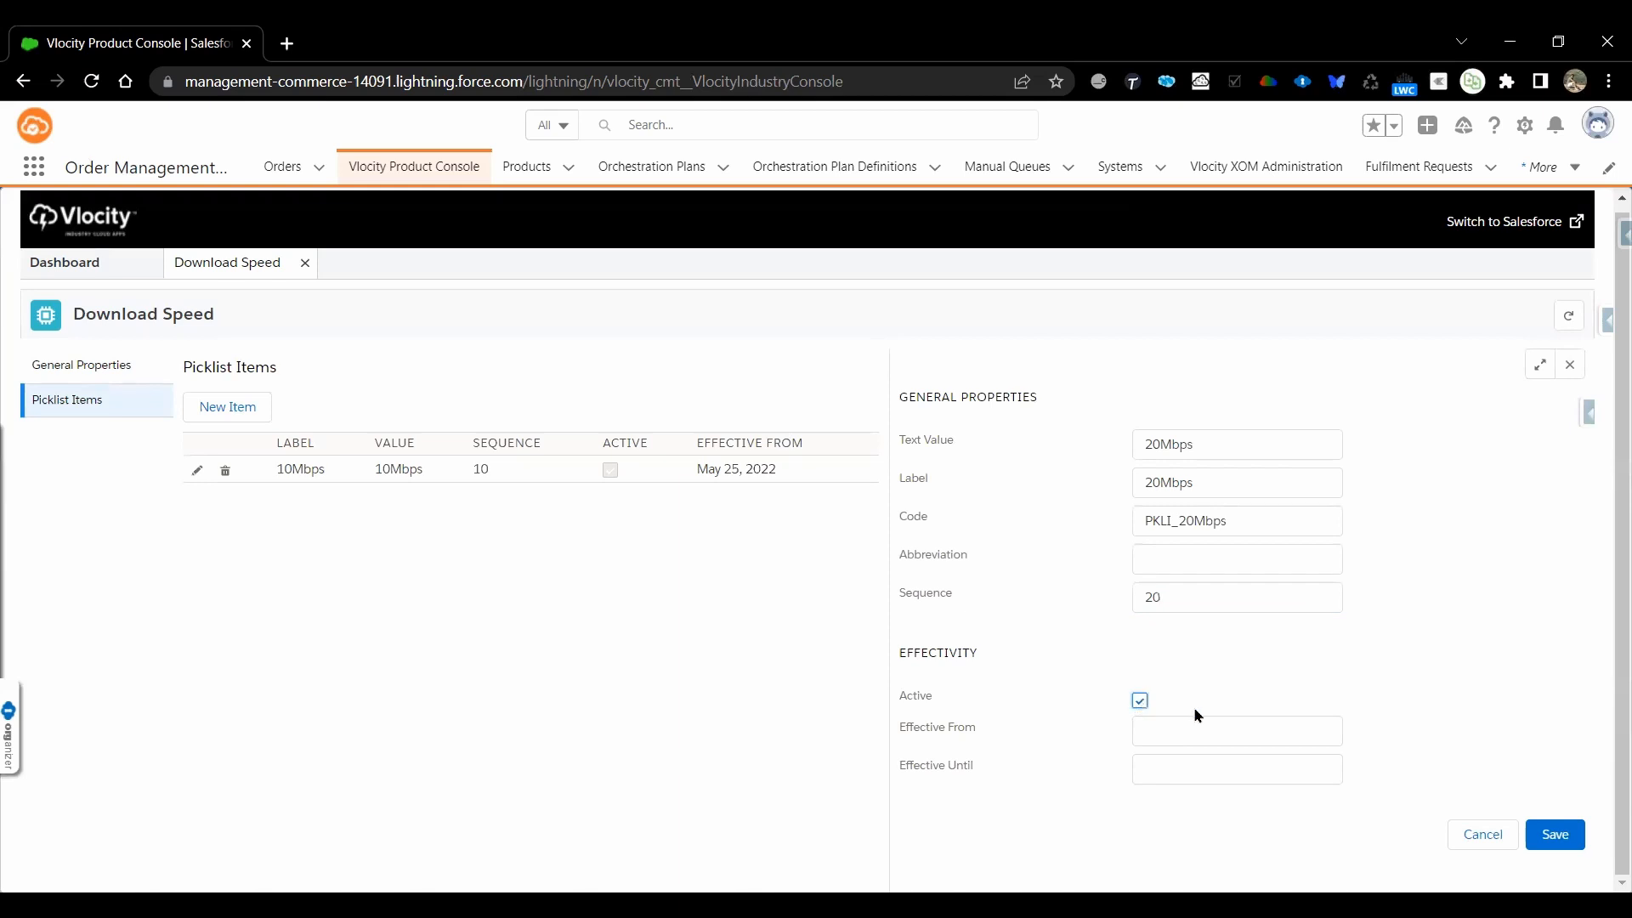
left_click(1218, 727)
scroll(1241, 748, "down", 2)
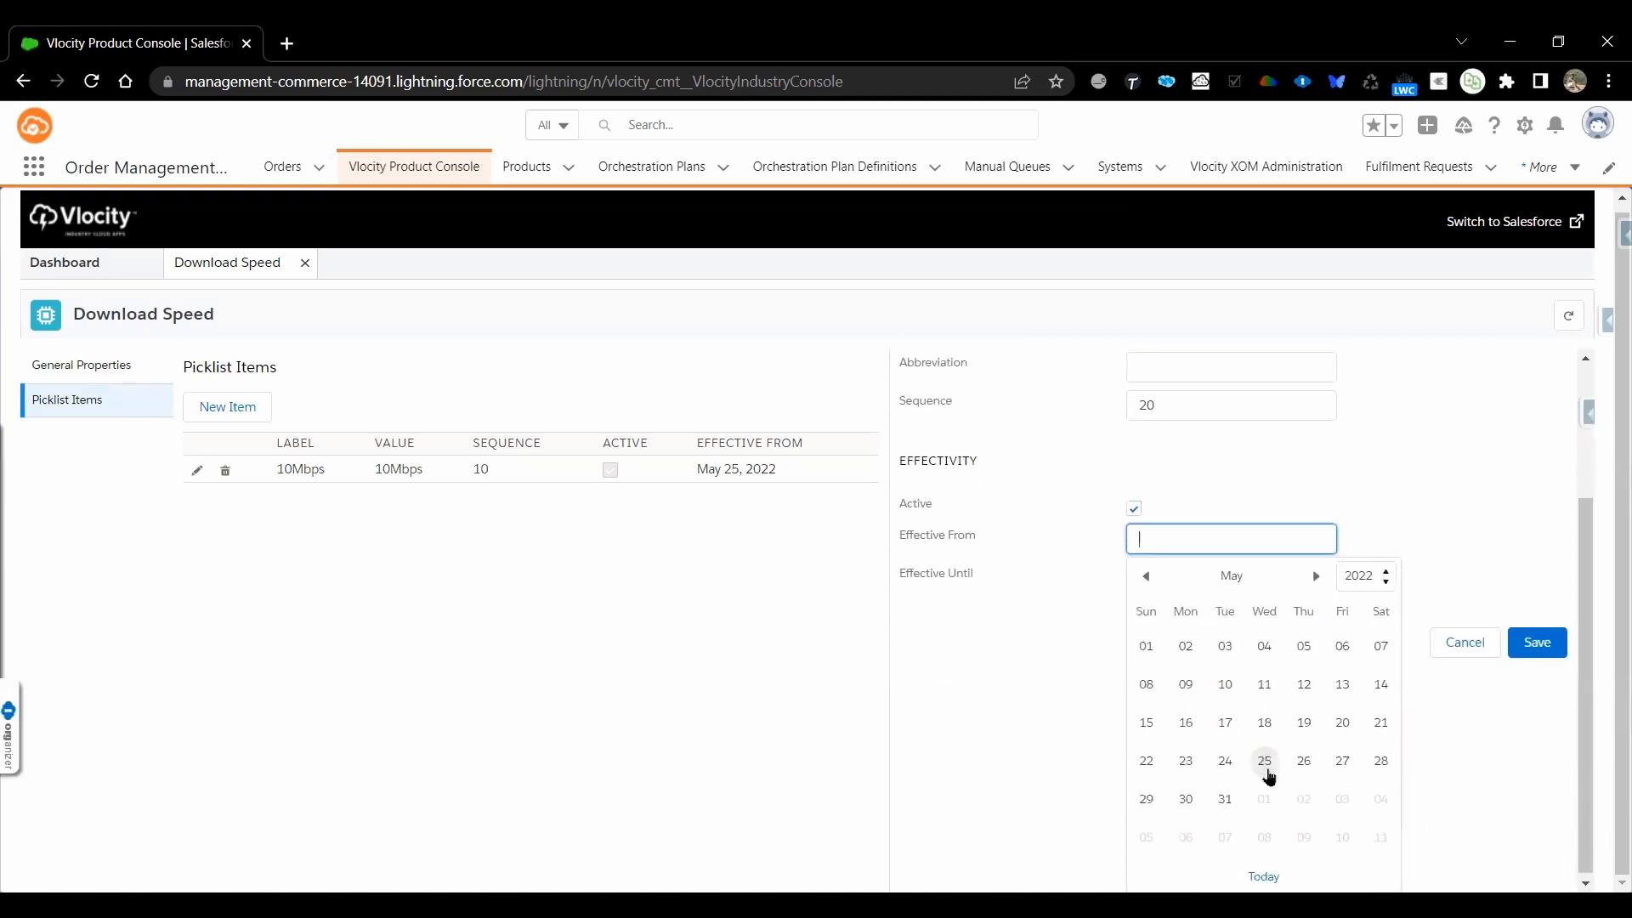
left_click(1264, 770)
left_click(1555, 834)
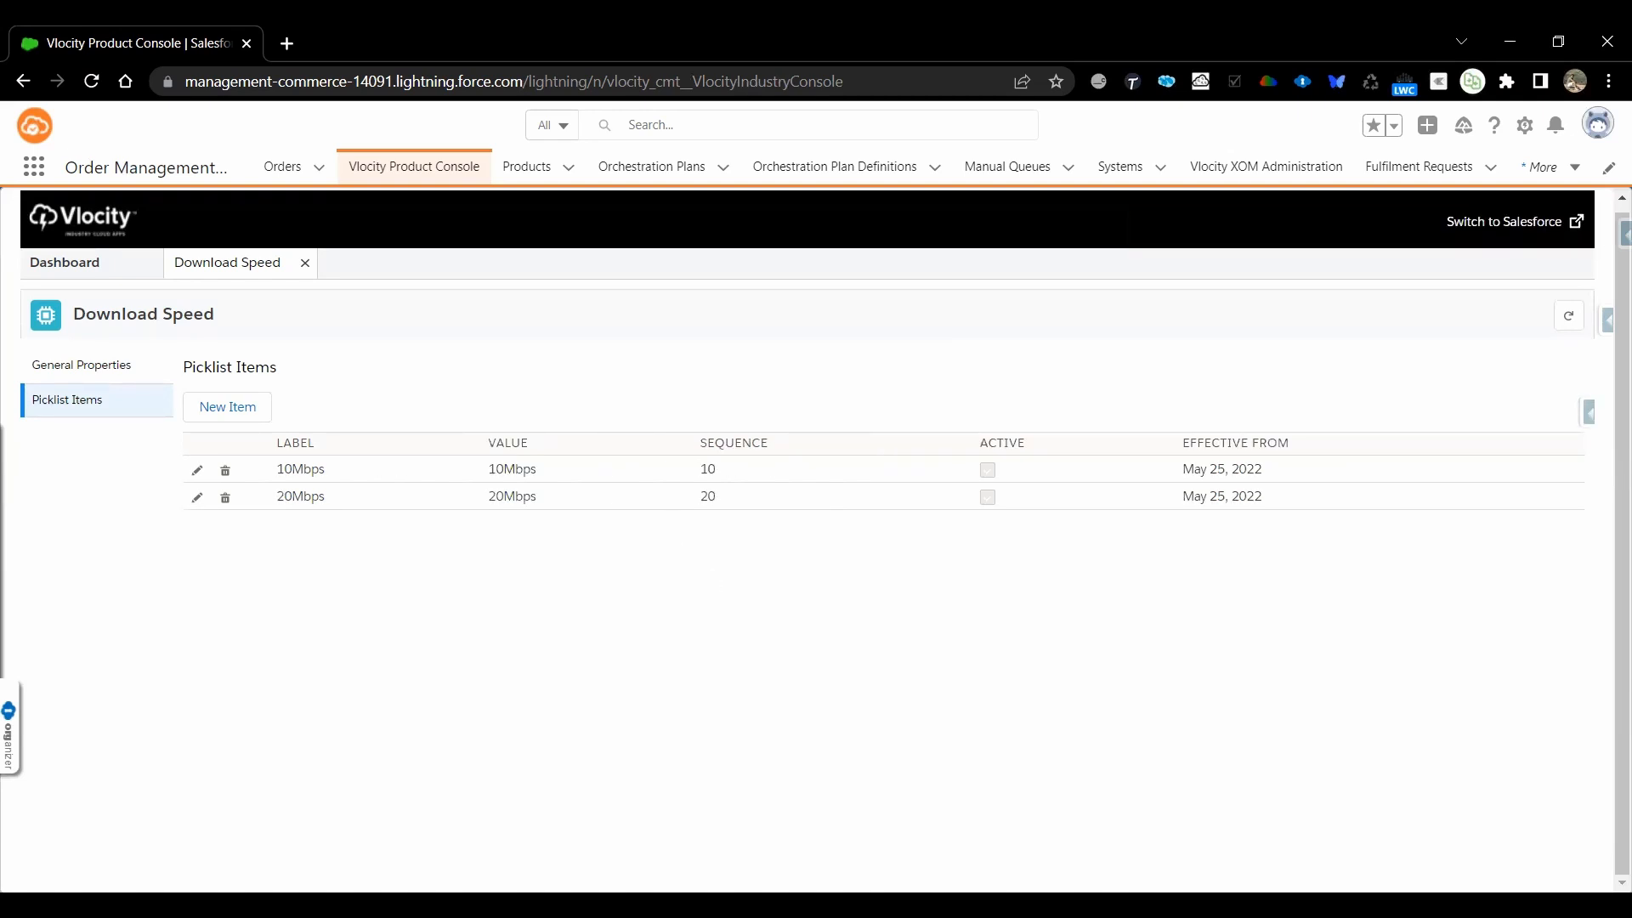
Switch to the Products.xlsx workbook in Excel and copy the Data Allowance attribute name from cell M4
key("alt+Tab")
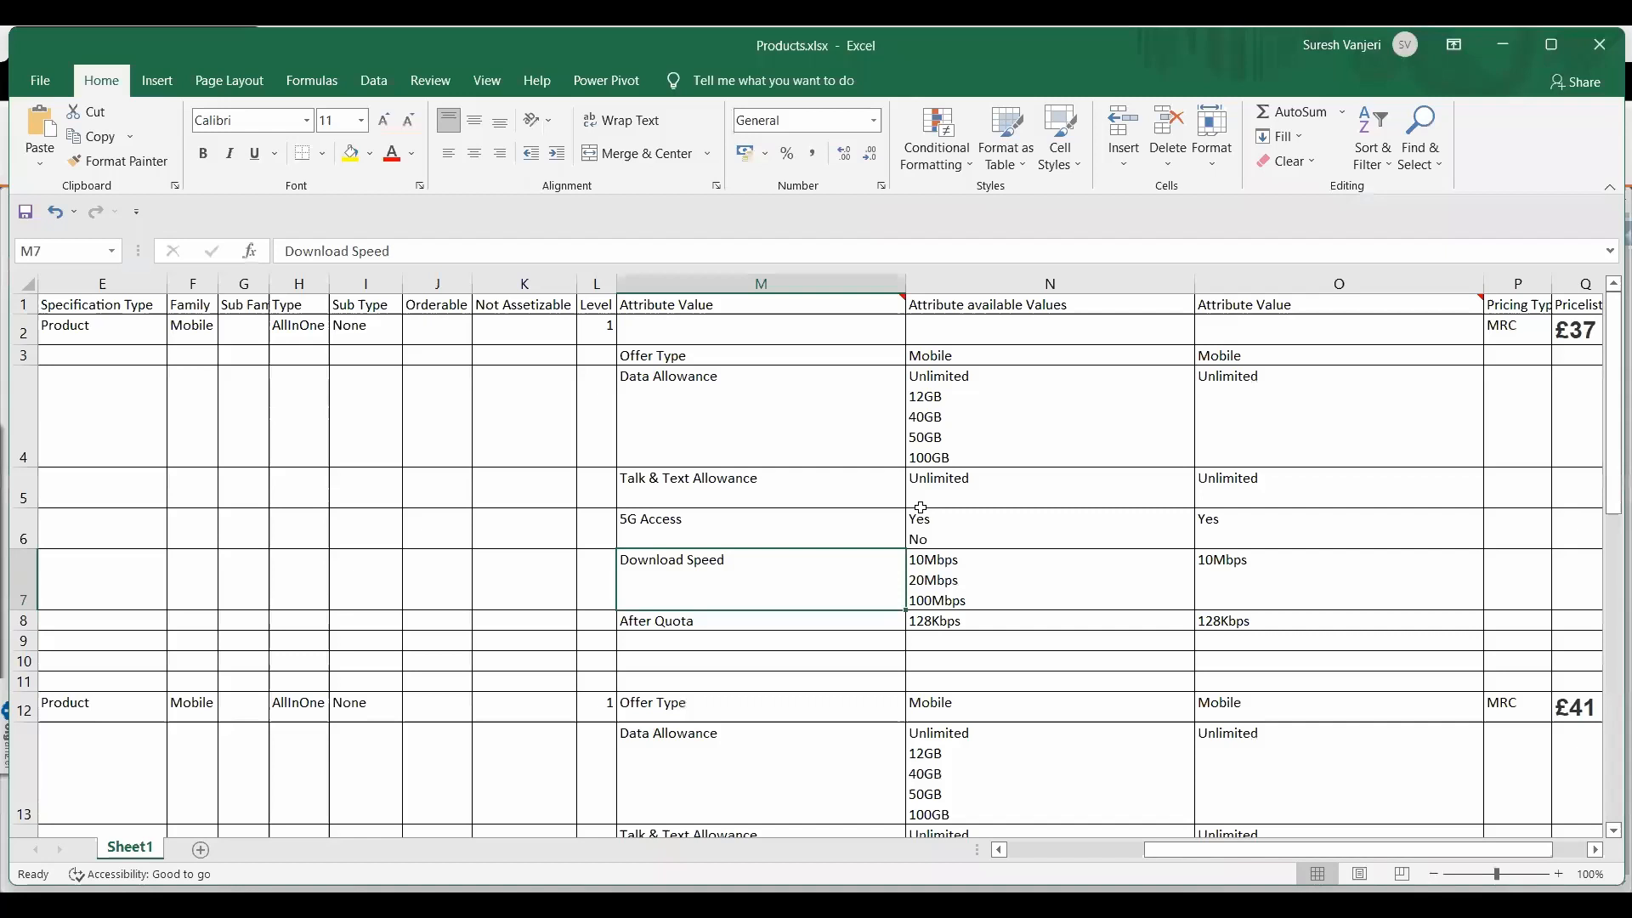
left_click(807, 409)
key("ctrl+c")
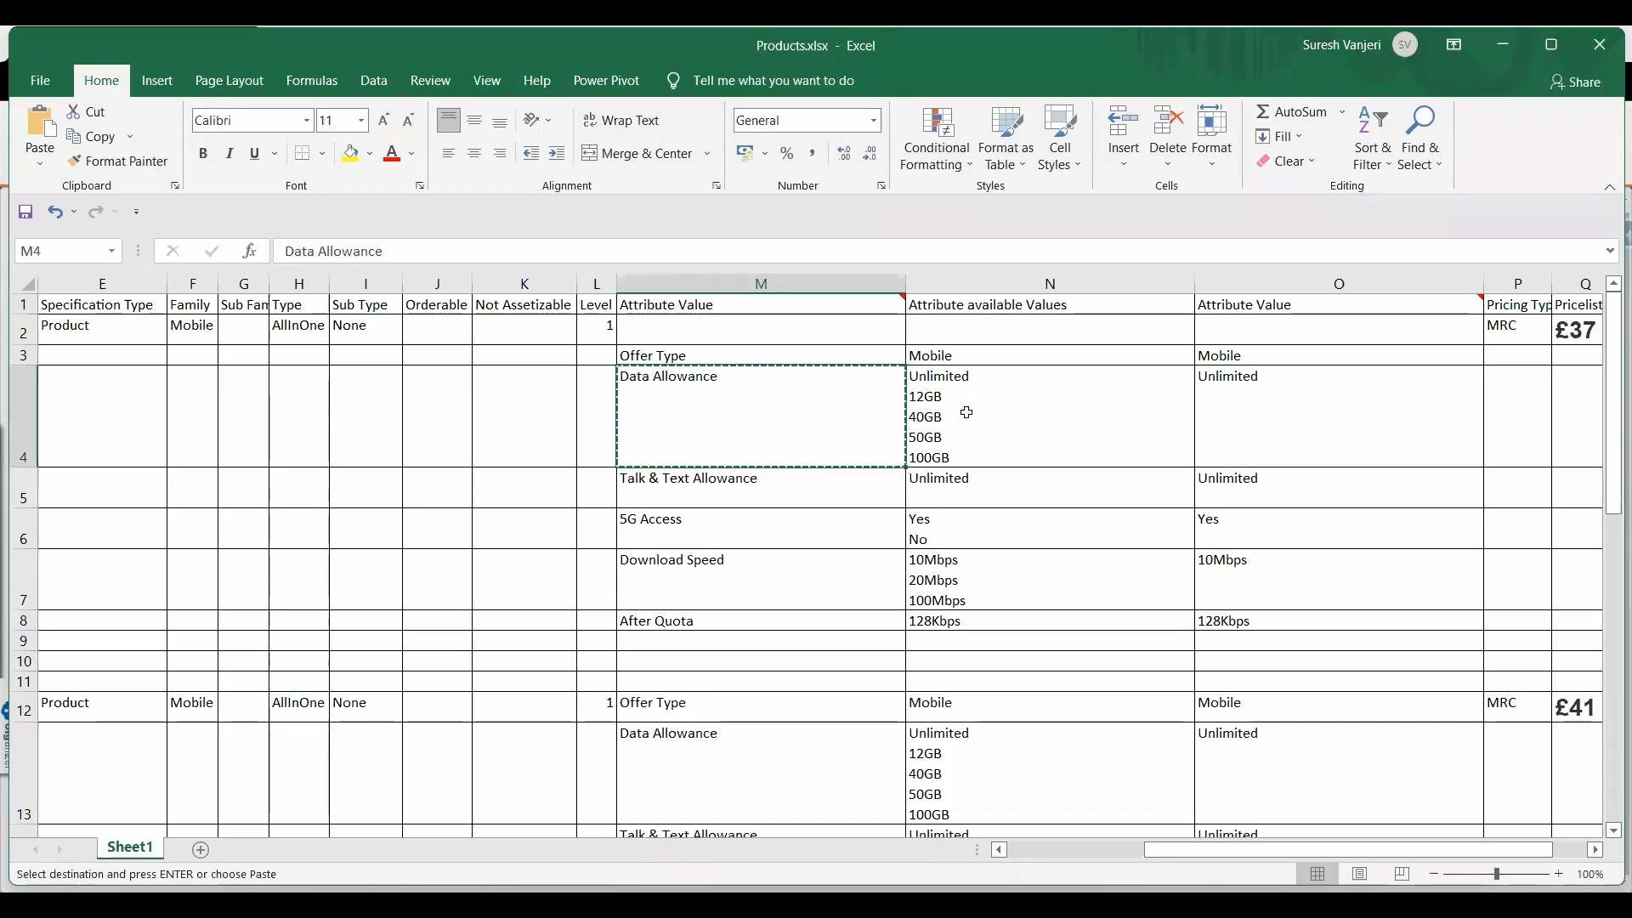
key("alt")
key("alt")
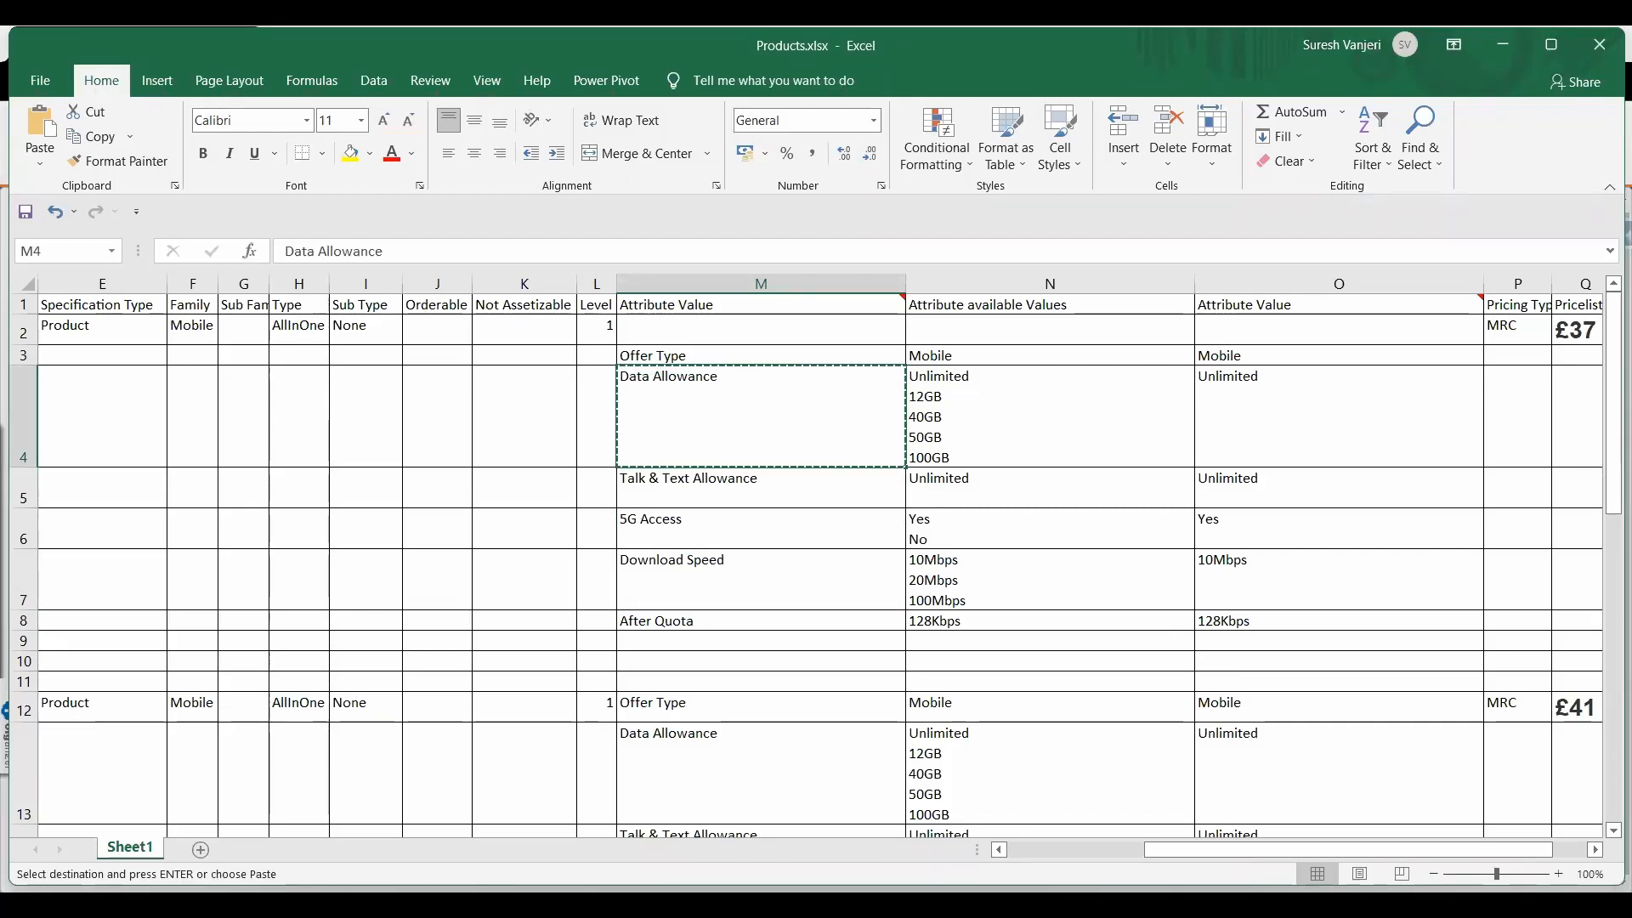
Switch back to Vlocity Product Console in the browser and start a new picklist named Data Allowance
key("alt+Tab")
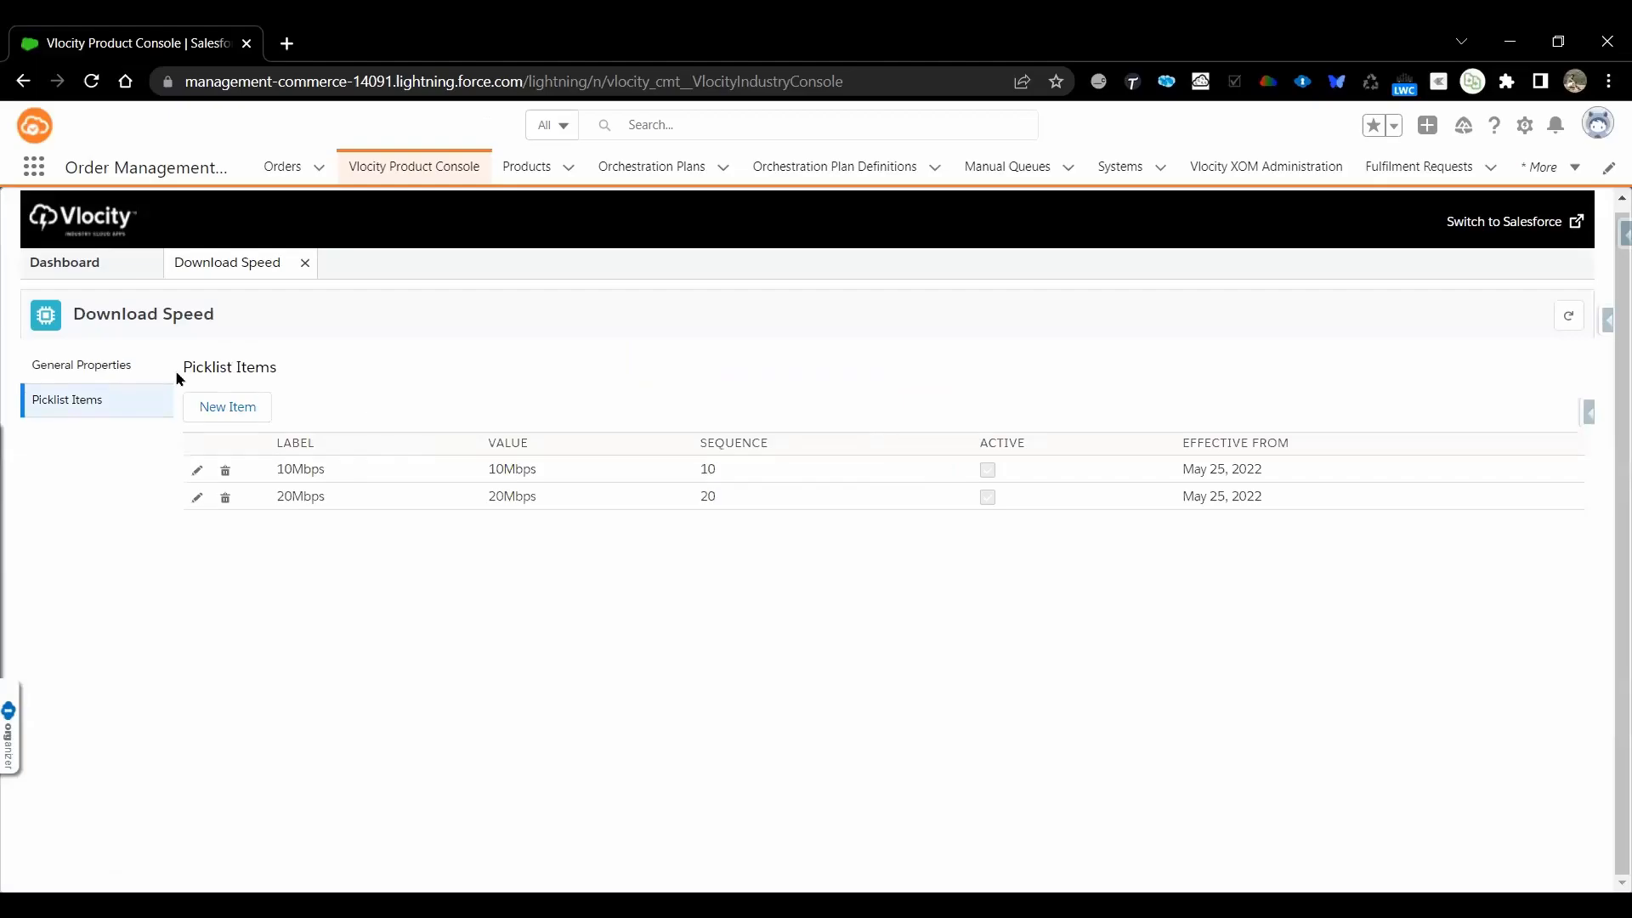
left_click(118, 270)
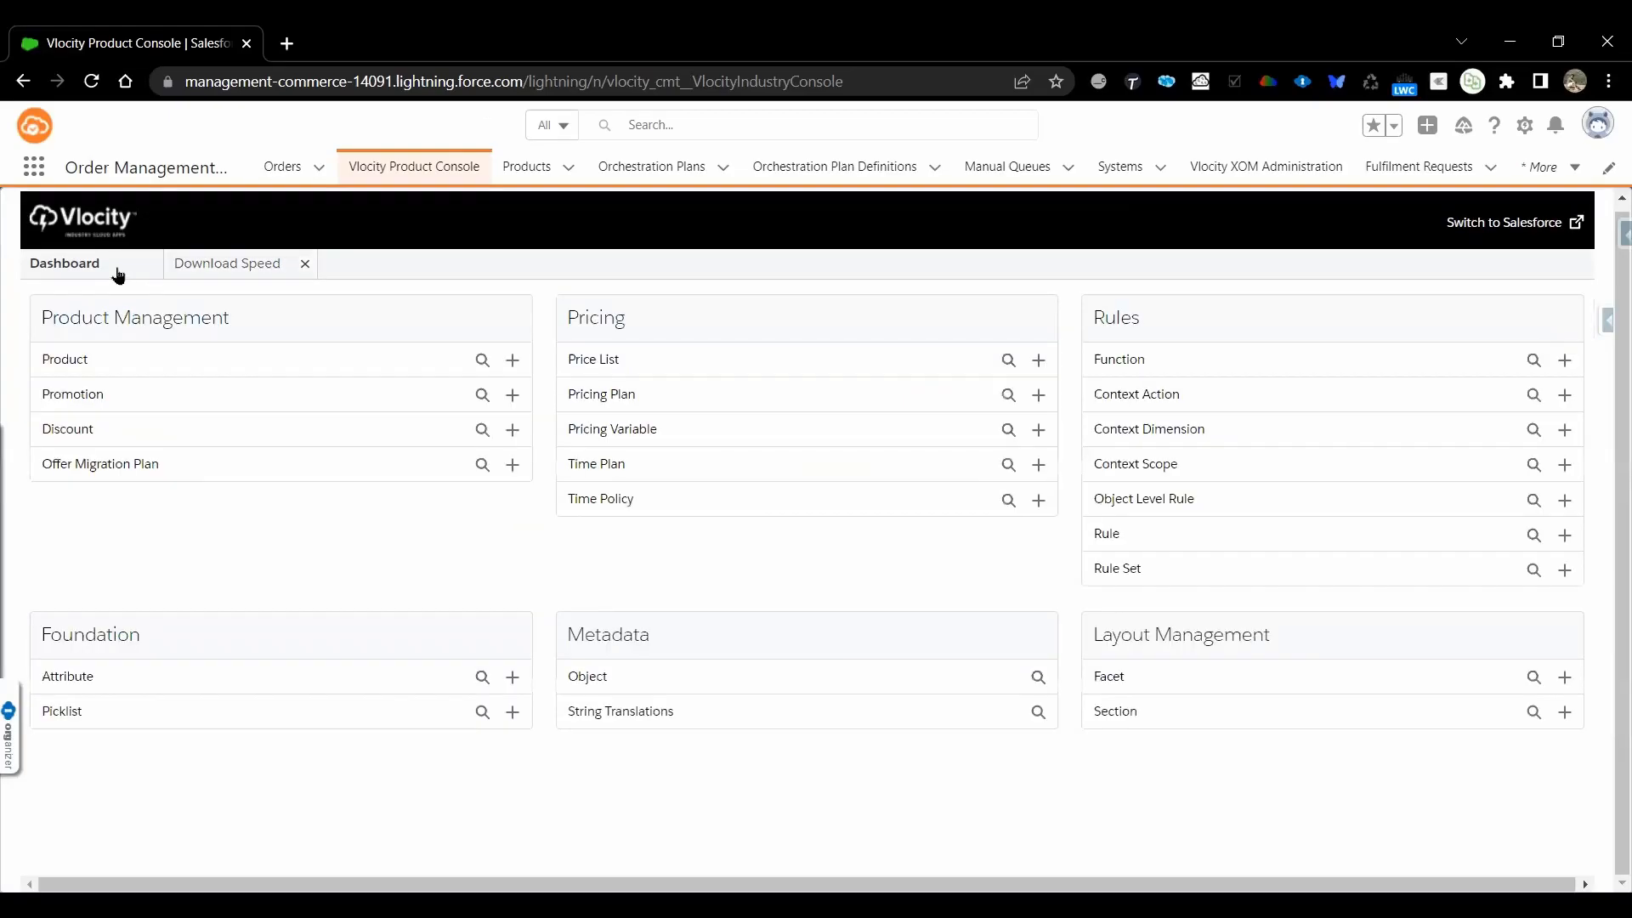
left_click(513, 712)
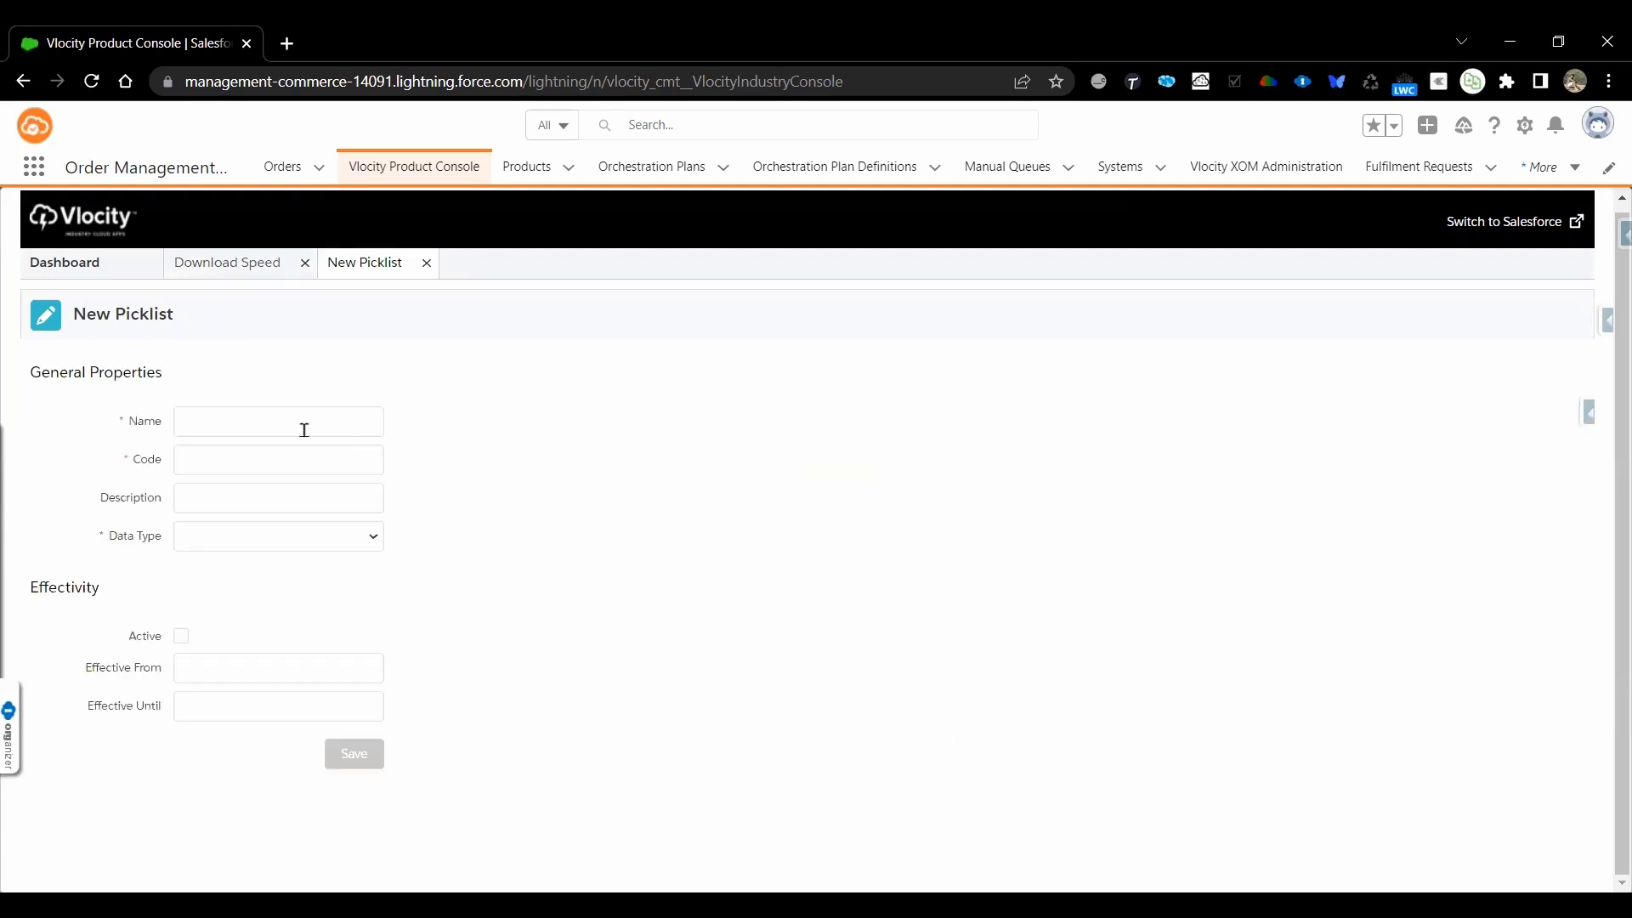
left_click(305, 429)
type("Data Allowance")
Give the new Data Allowance picklist the code PKL_Data_Allowance and the data type Text
left_click(266, 455)
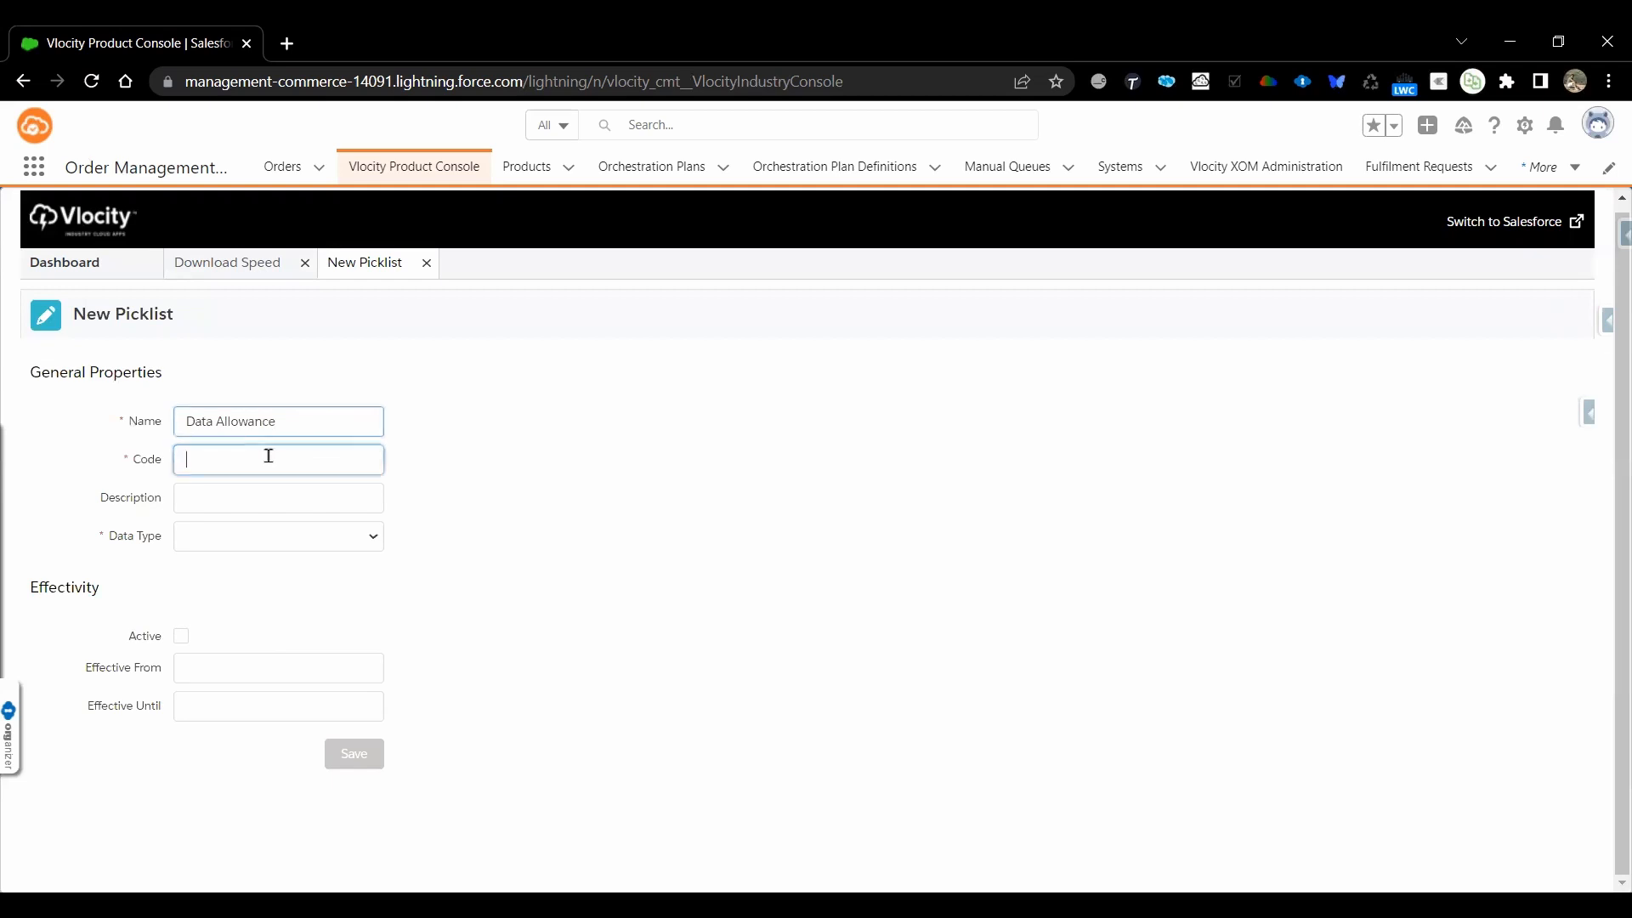
type("PKI")
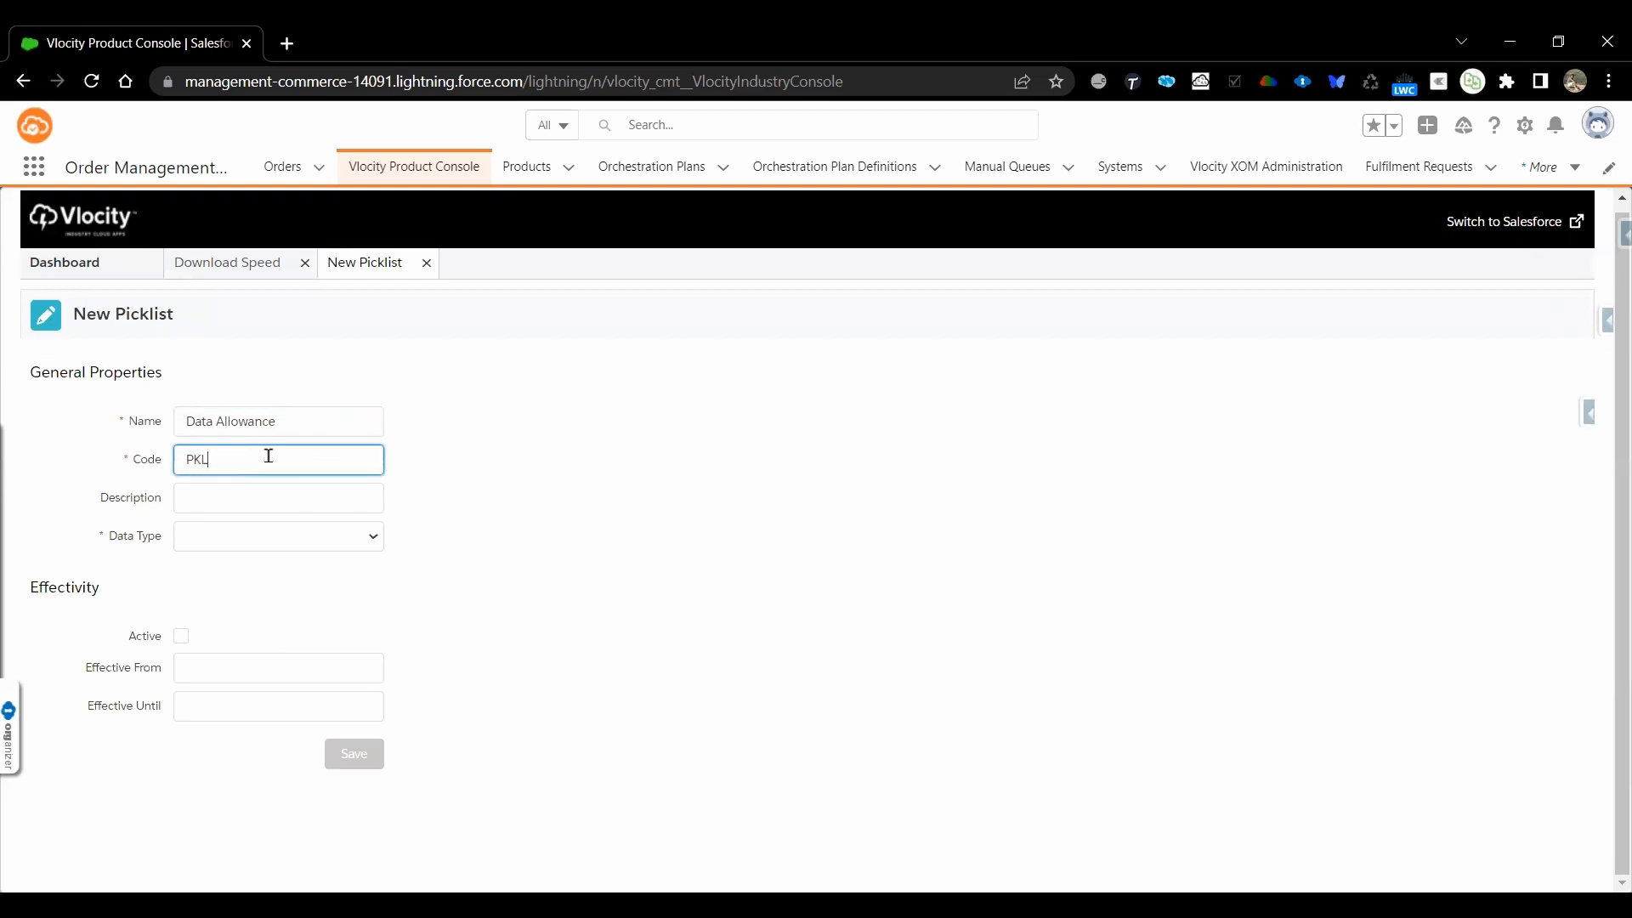
type("_")
key("ctrl+v")
left_click(247, 467)
key("BackSpace")
type("_")
left_click(254, 533)
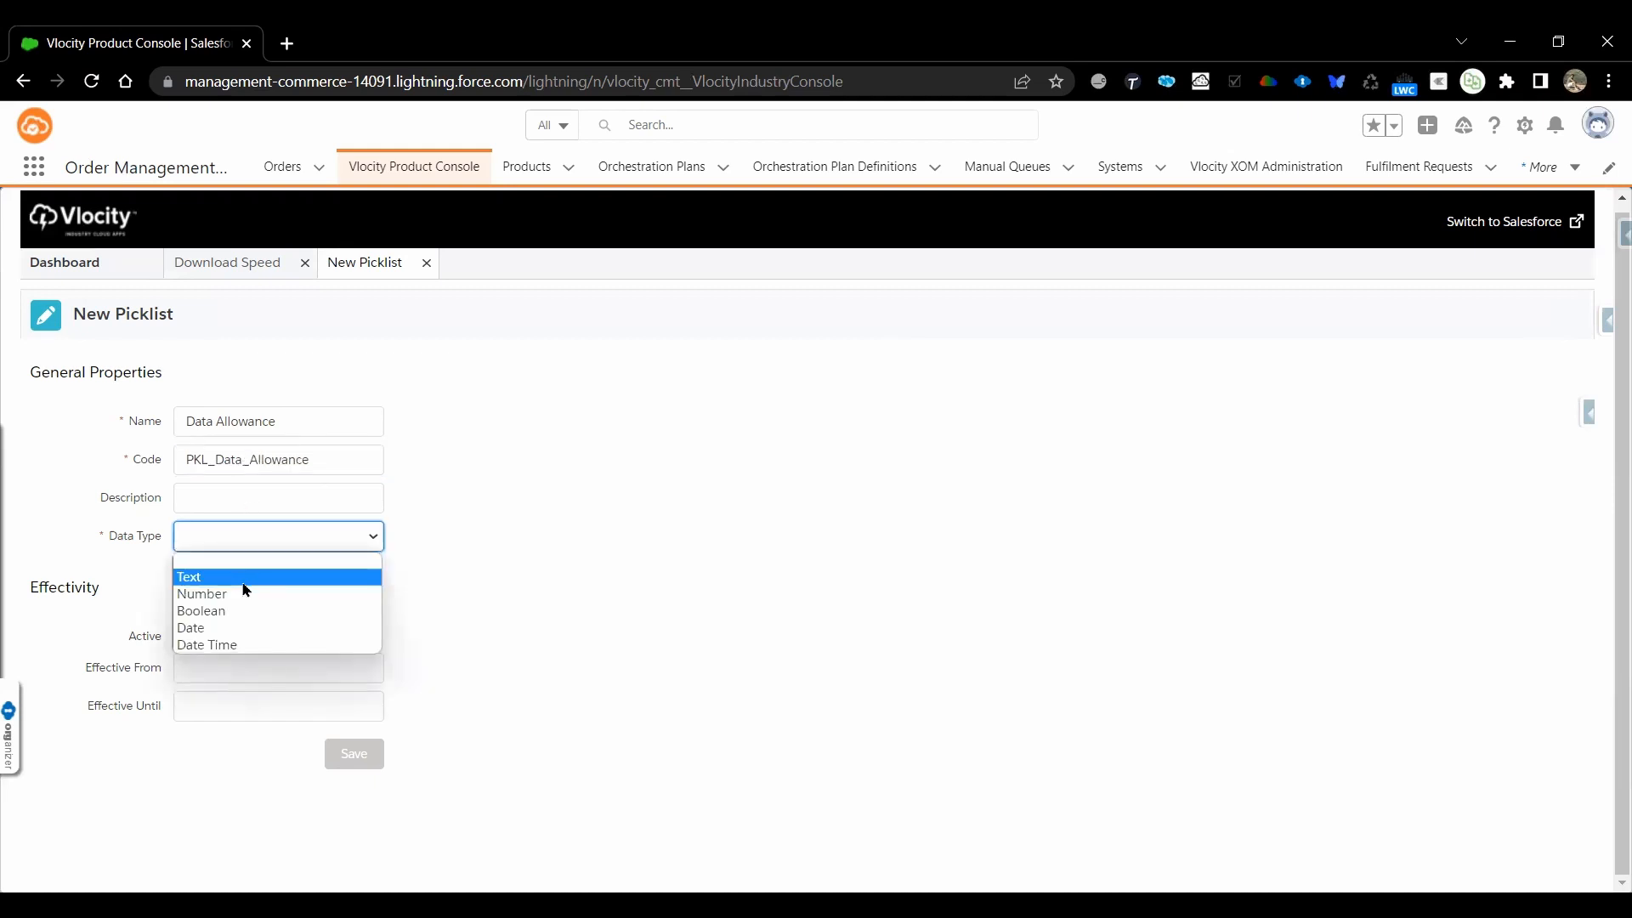
left_click(244, 583)
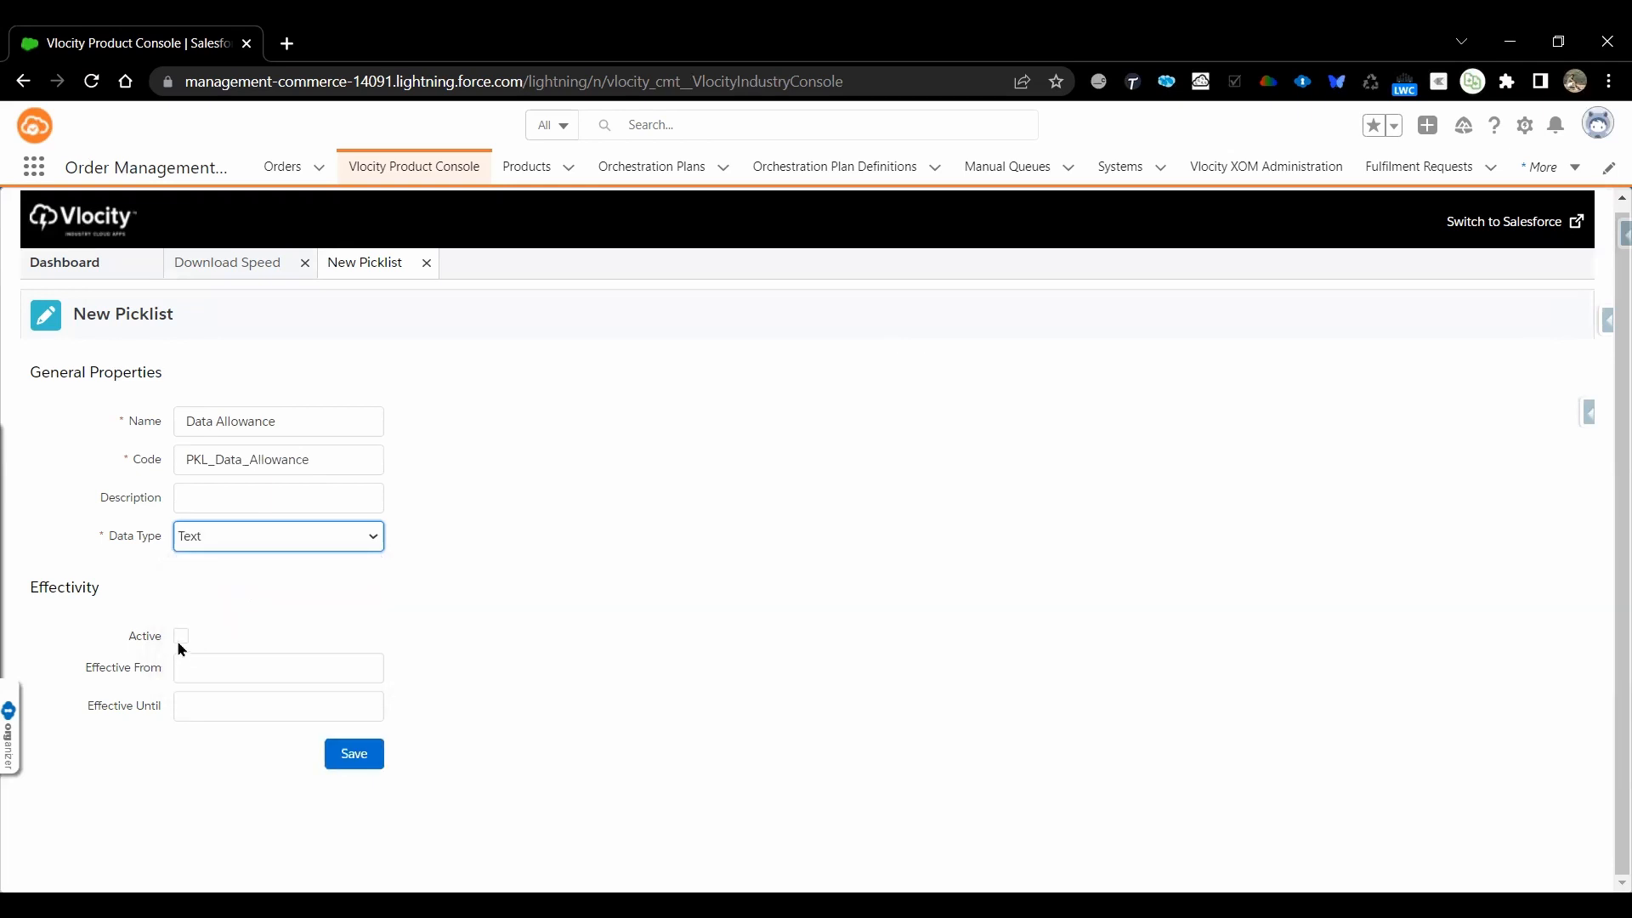
Make the Data Allowance picklist active, effective from May 25, 2022, and save it
left_click(181, 637)
left_click(217, 675)
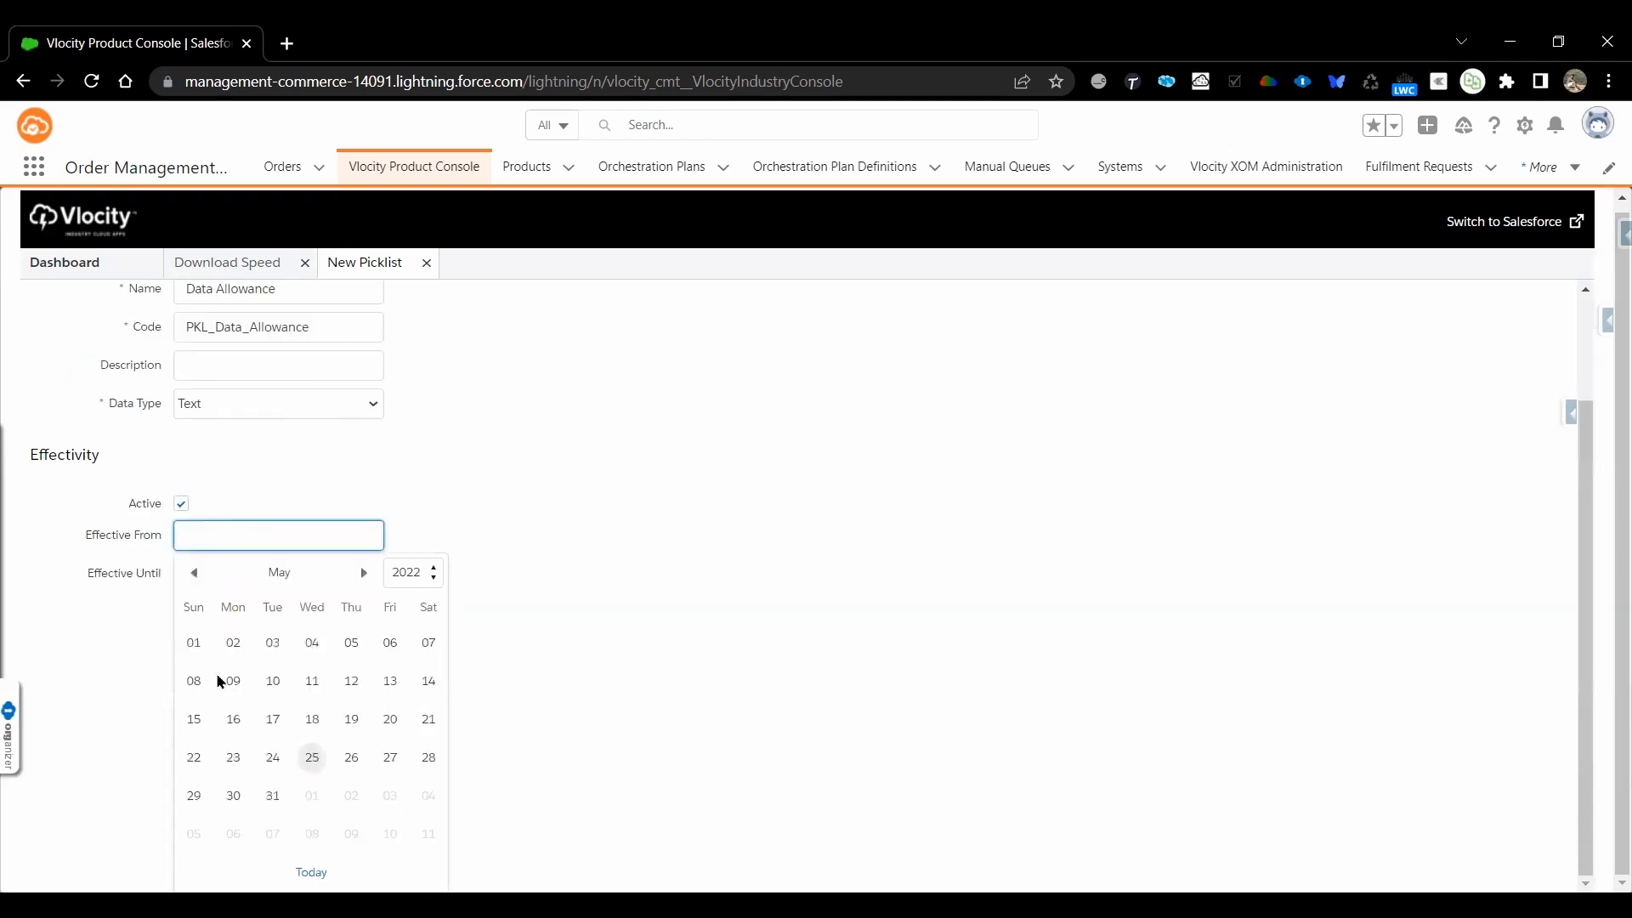
left_click(310, 762)
left_click(363, 756)
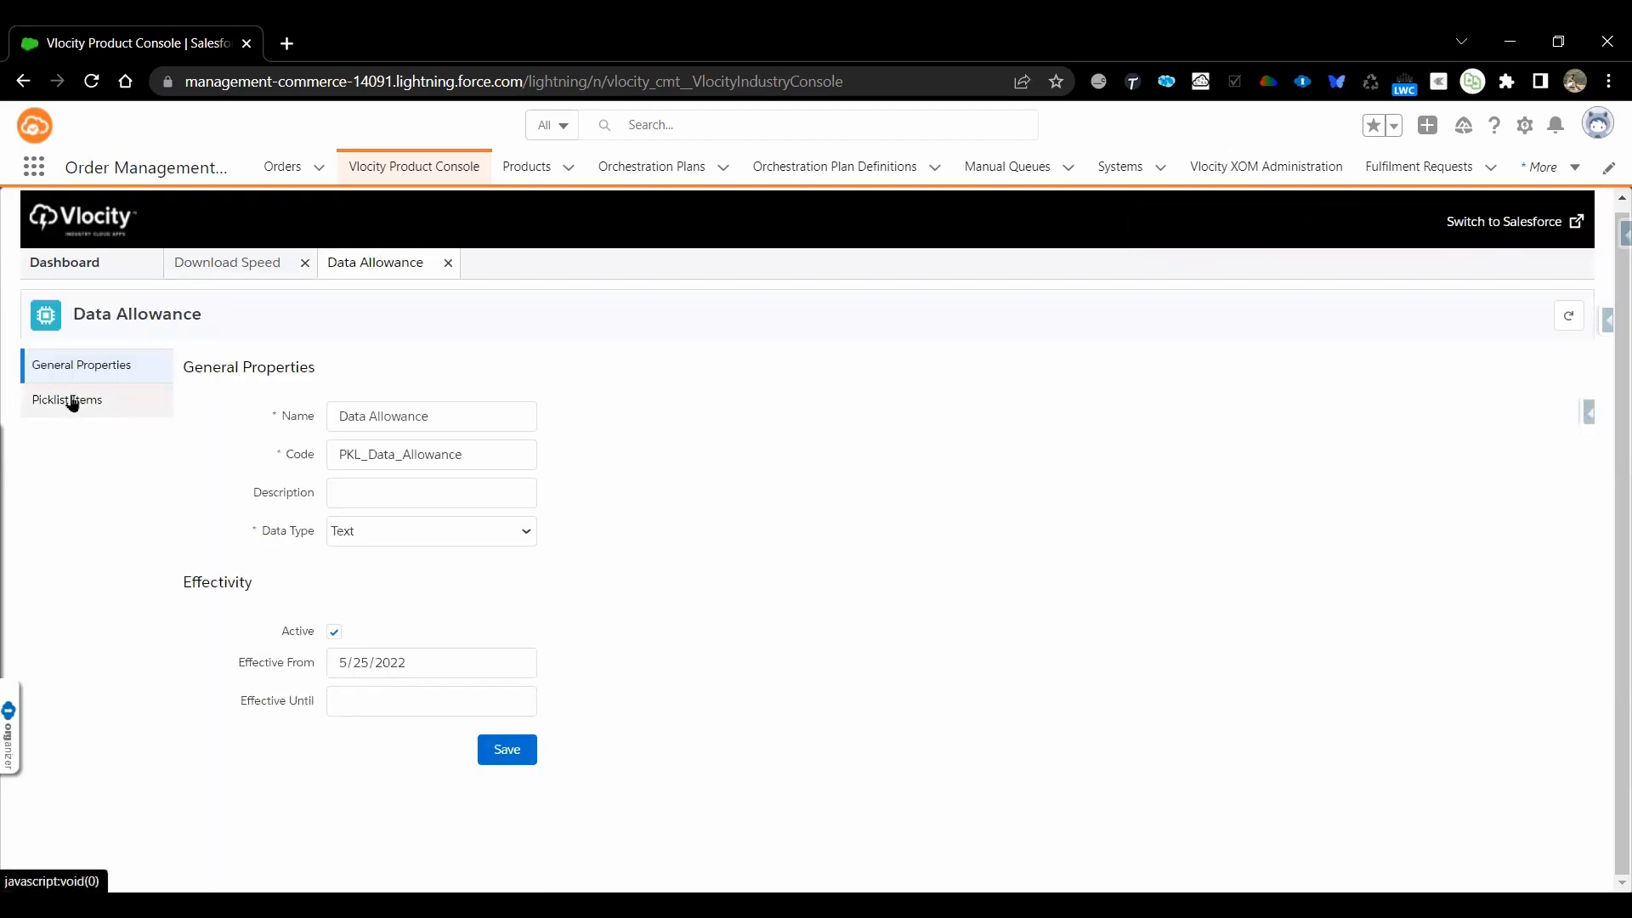
Start a first item in the Data Allowance picklist with Unlimited as both text value and label
left_click(68, 398)
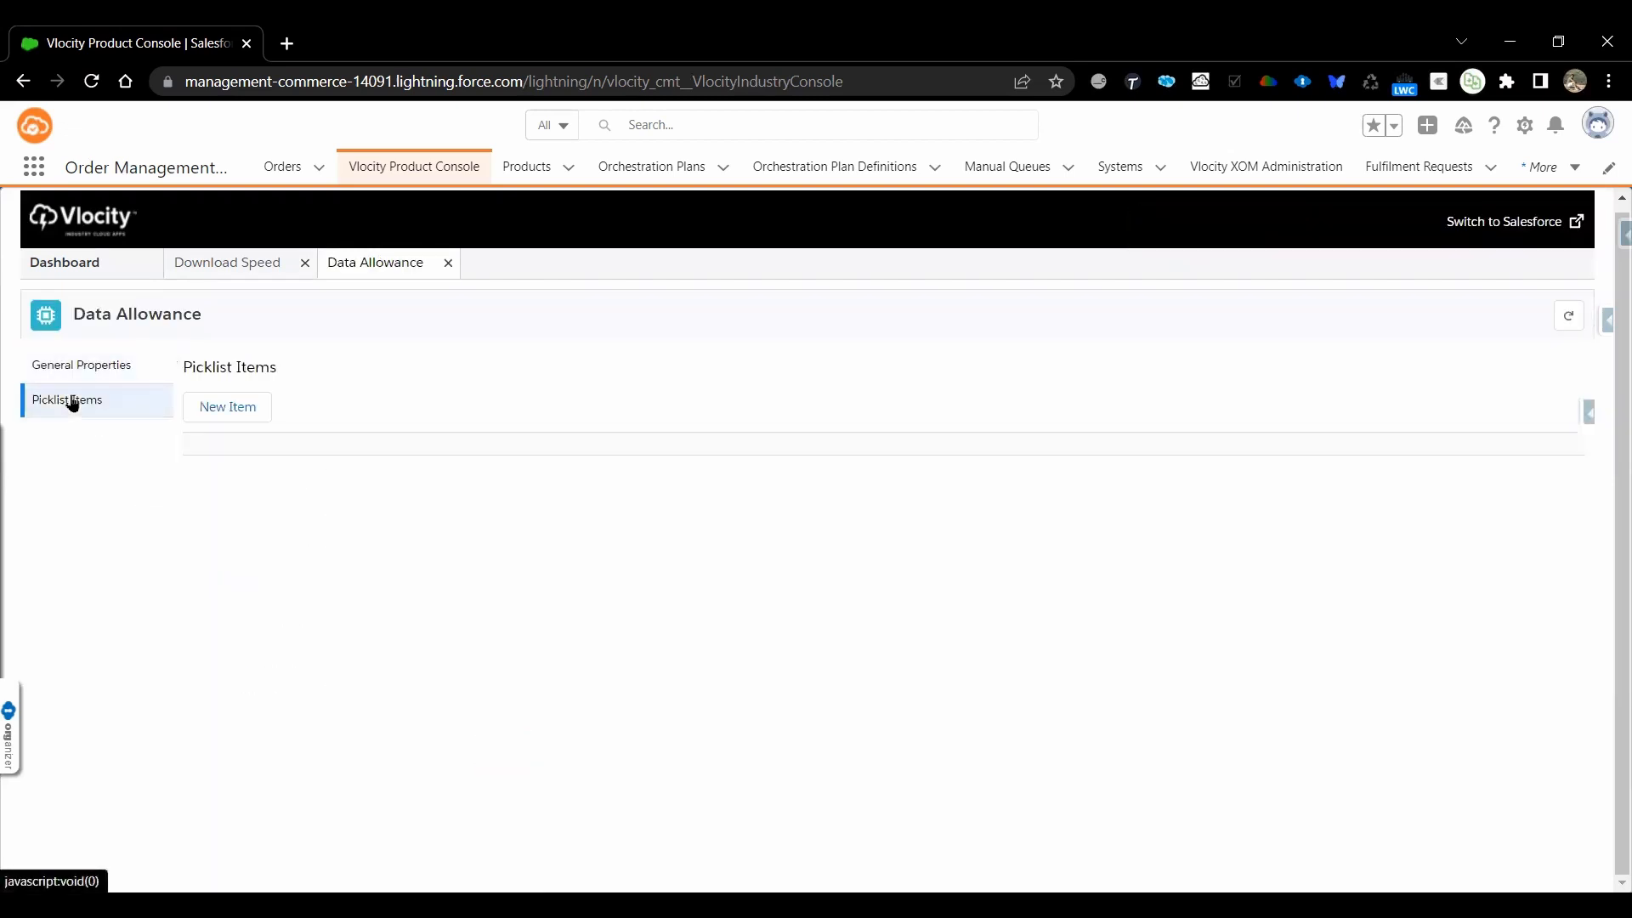
left_click(221, 409)
left_click(1173, 434)
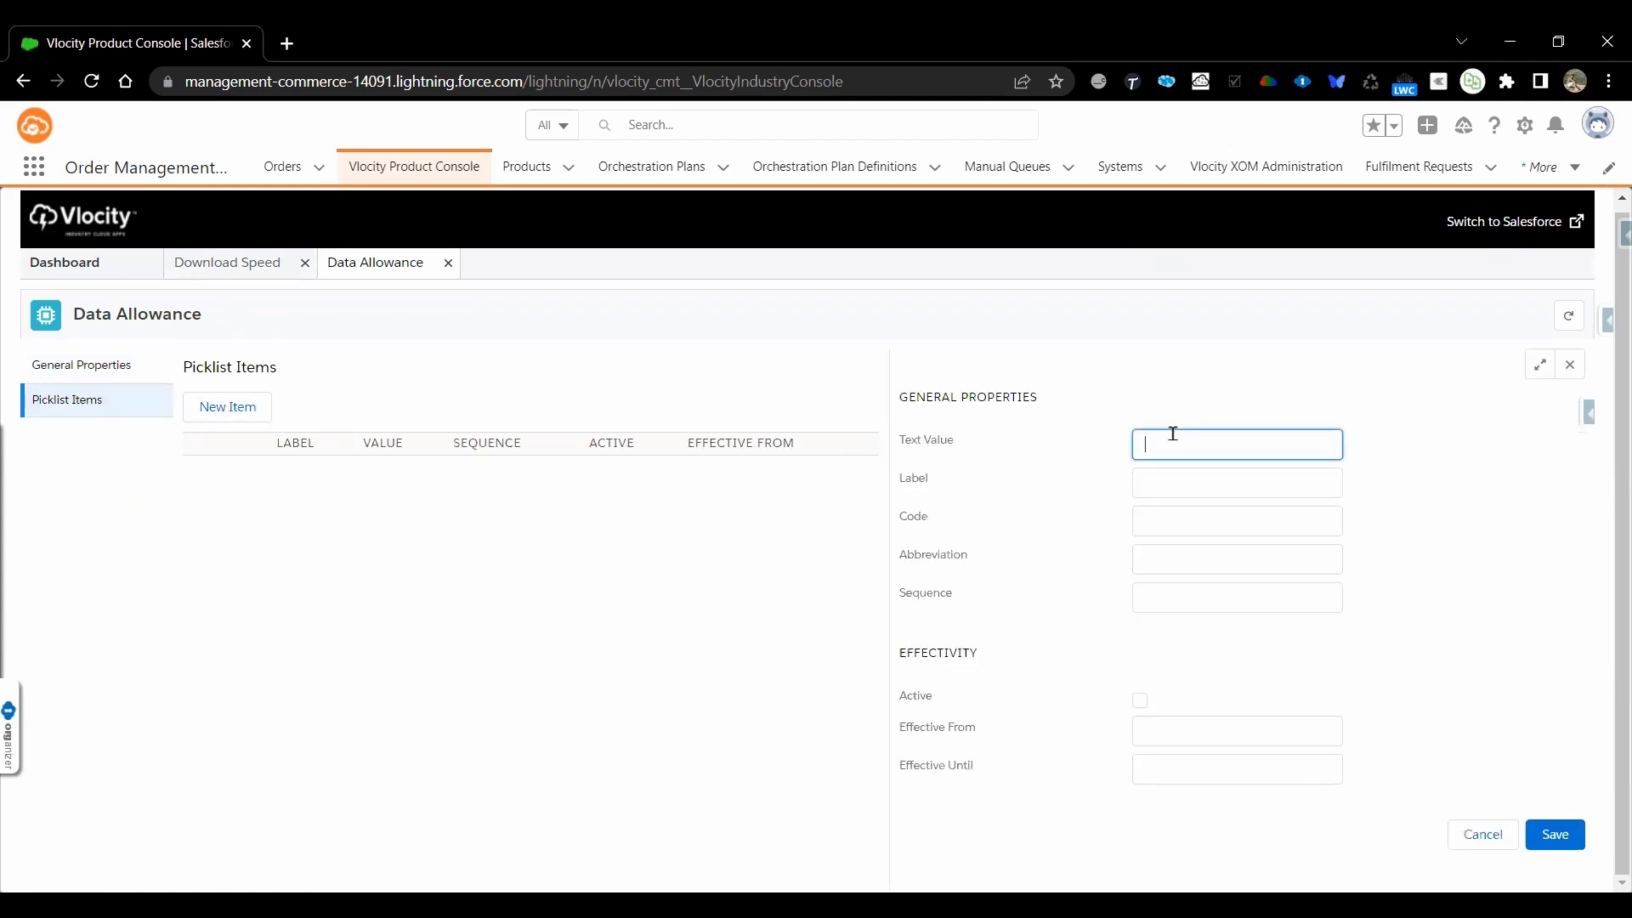
type("Unlimited")
left_click(1186, 488)
key("ctrl+v")
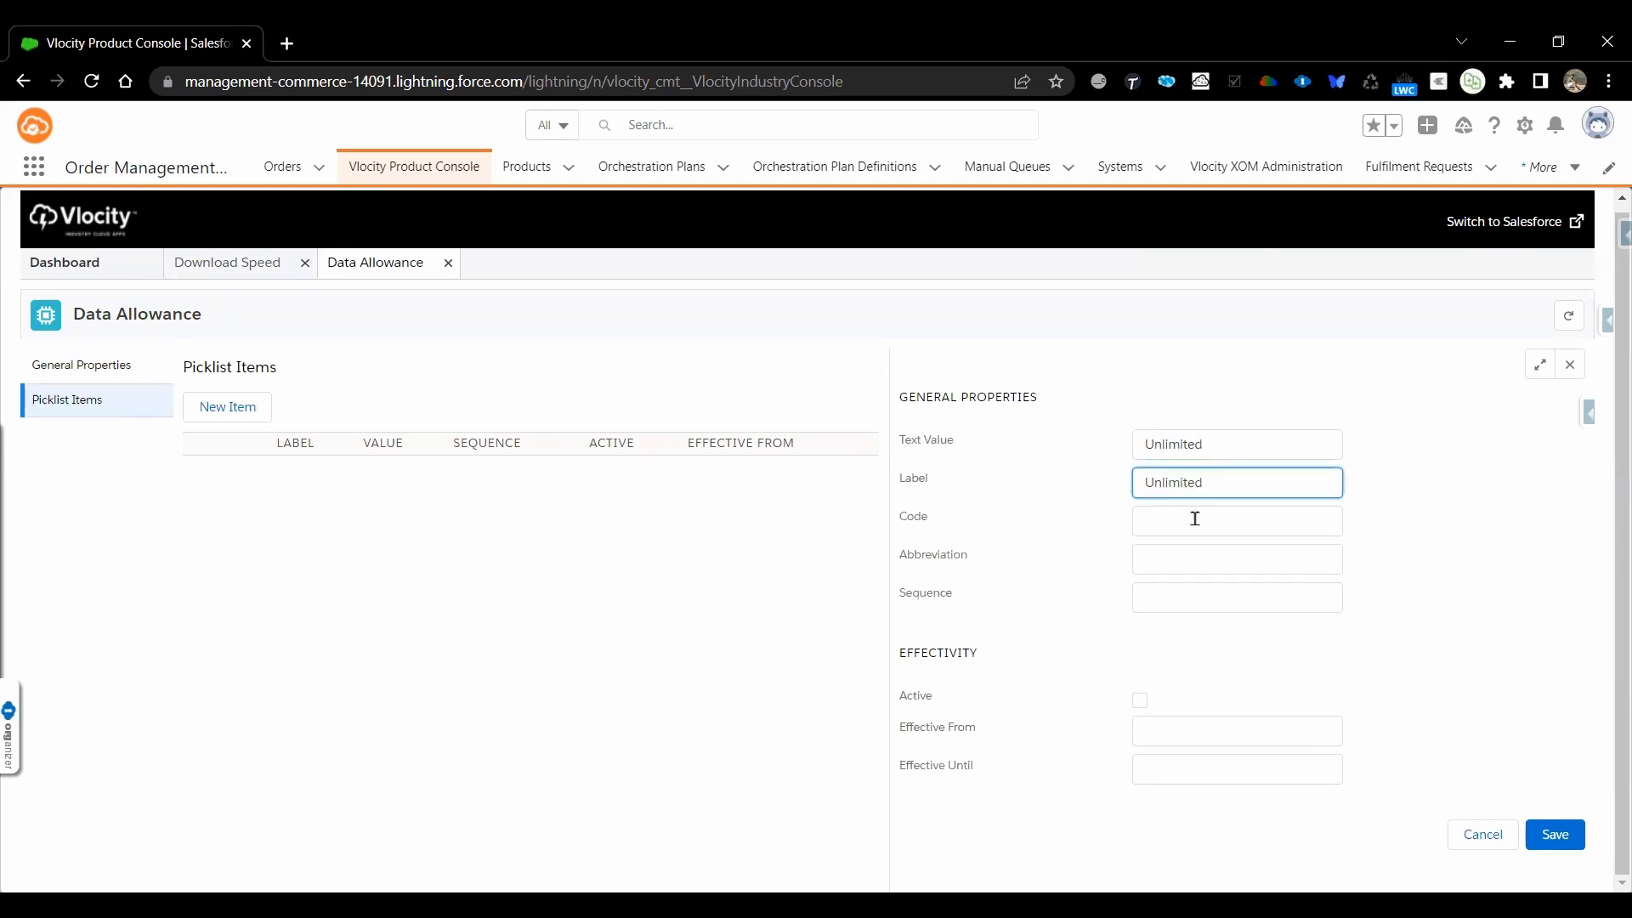
Give the Unlimited picklist item the code PKLI_Unlimited and the sequence 10
left_click(1195, 519)
type("PLK")
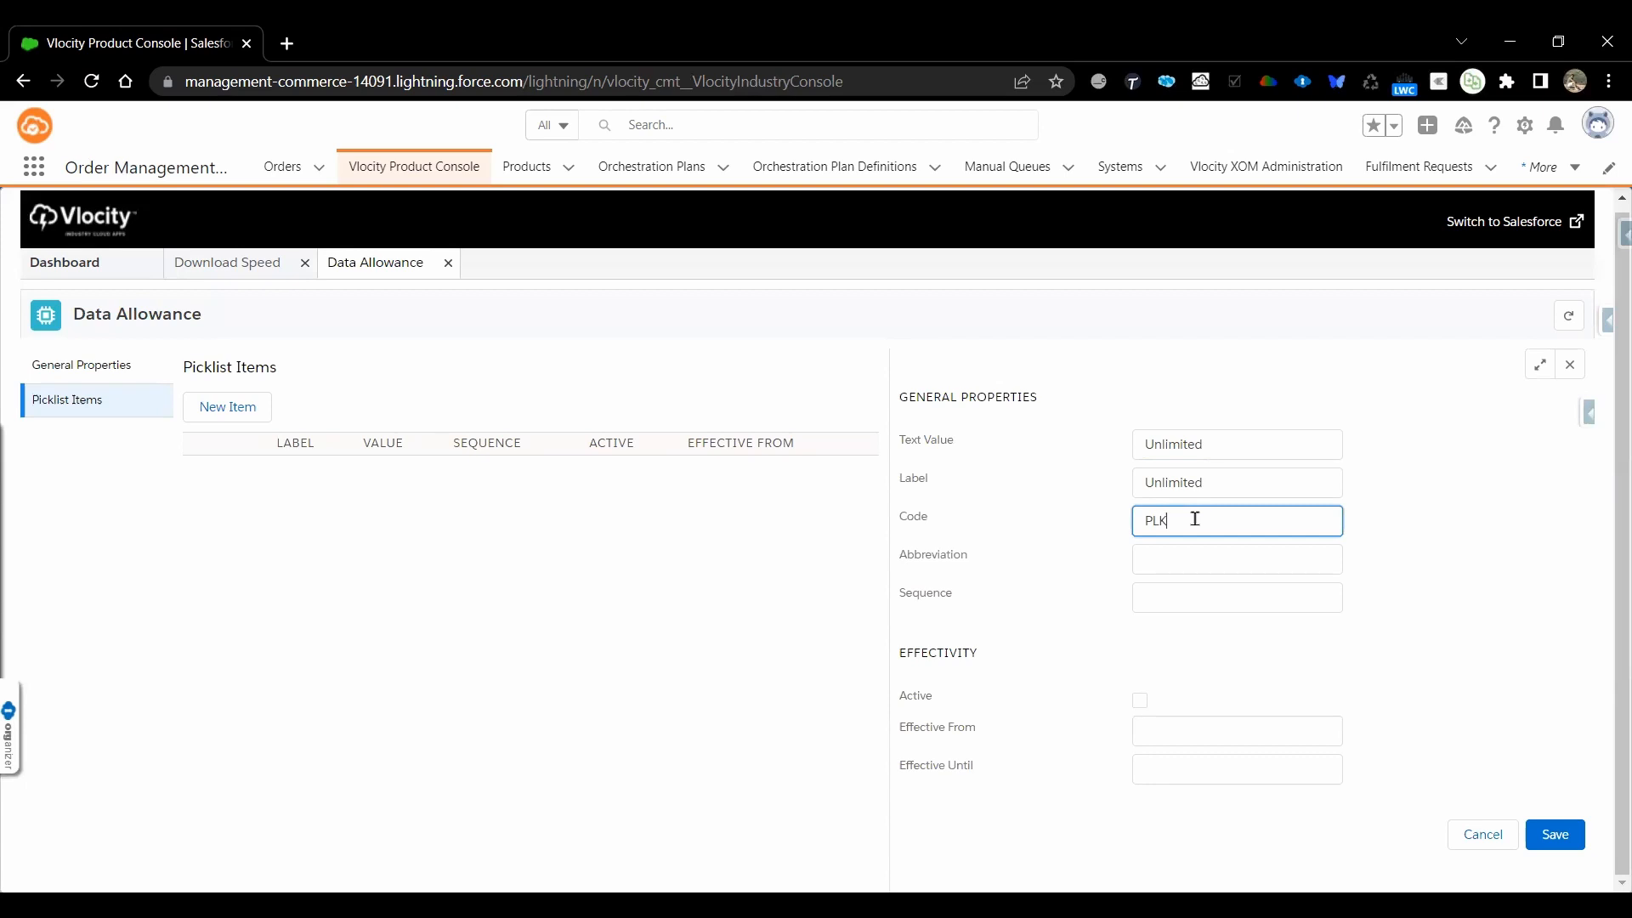
key("BackSpace")
key("BackSpace")
type("KLI_")
key("ctrl+v")
left_click(1160, 598)
type("10")
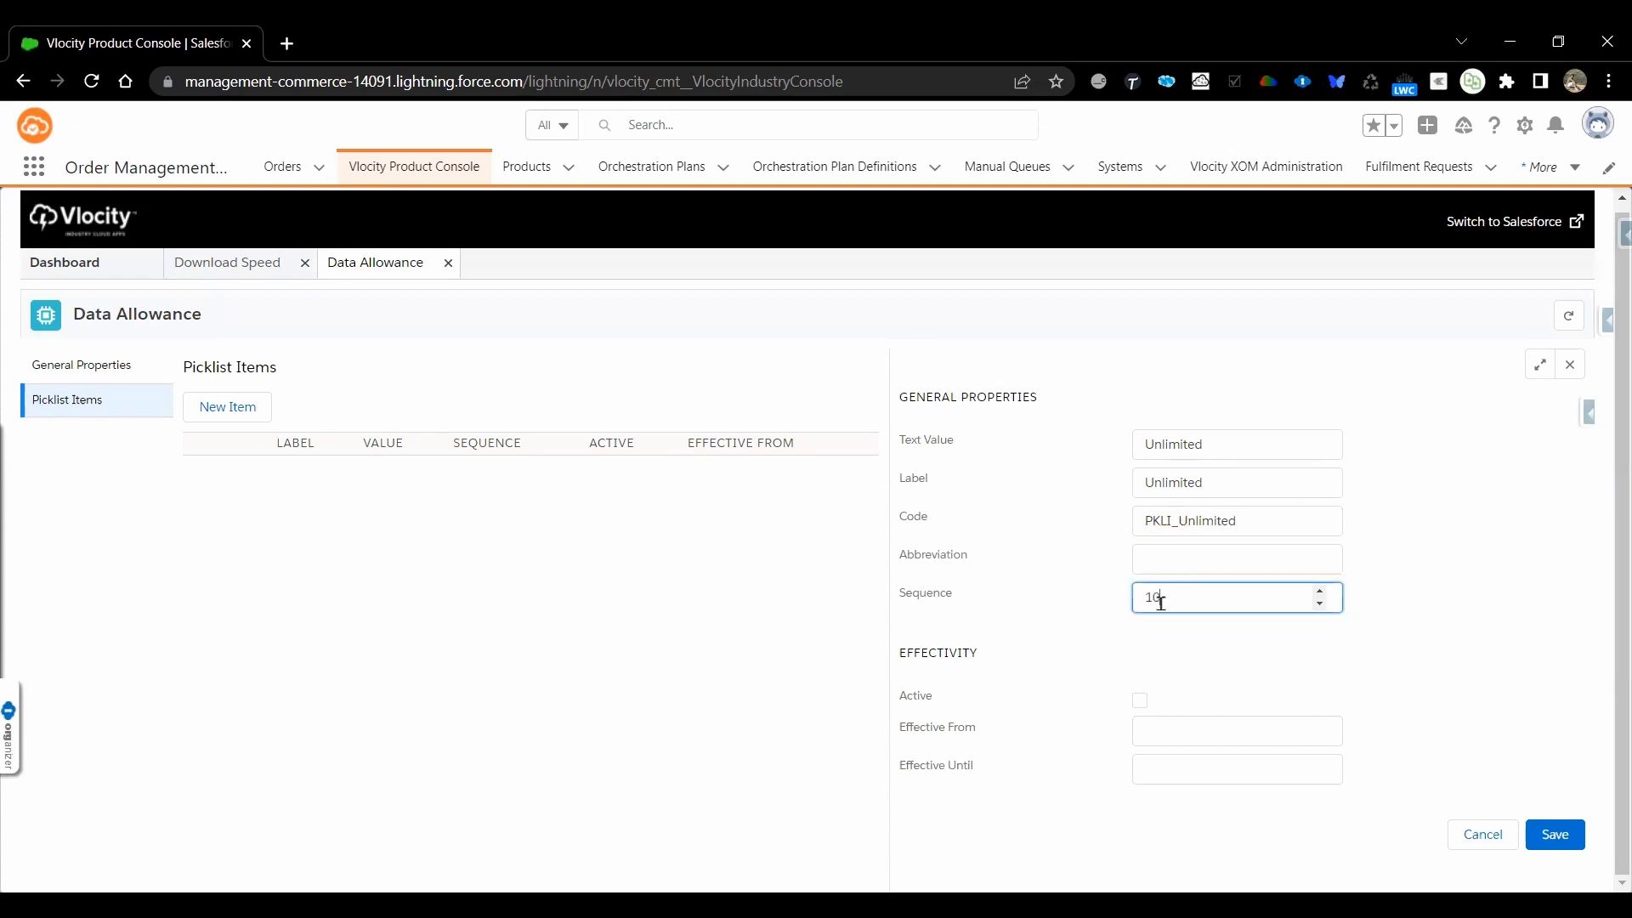
Make the Unlimited item active, effective from May 25, 2022, and save it
left_click(1141, 707)
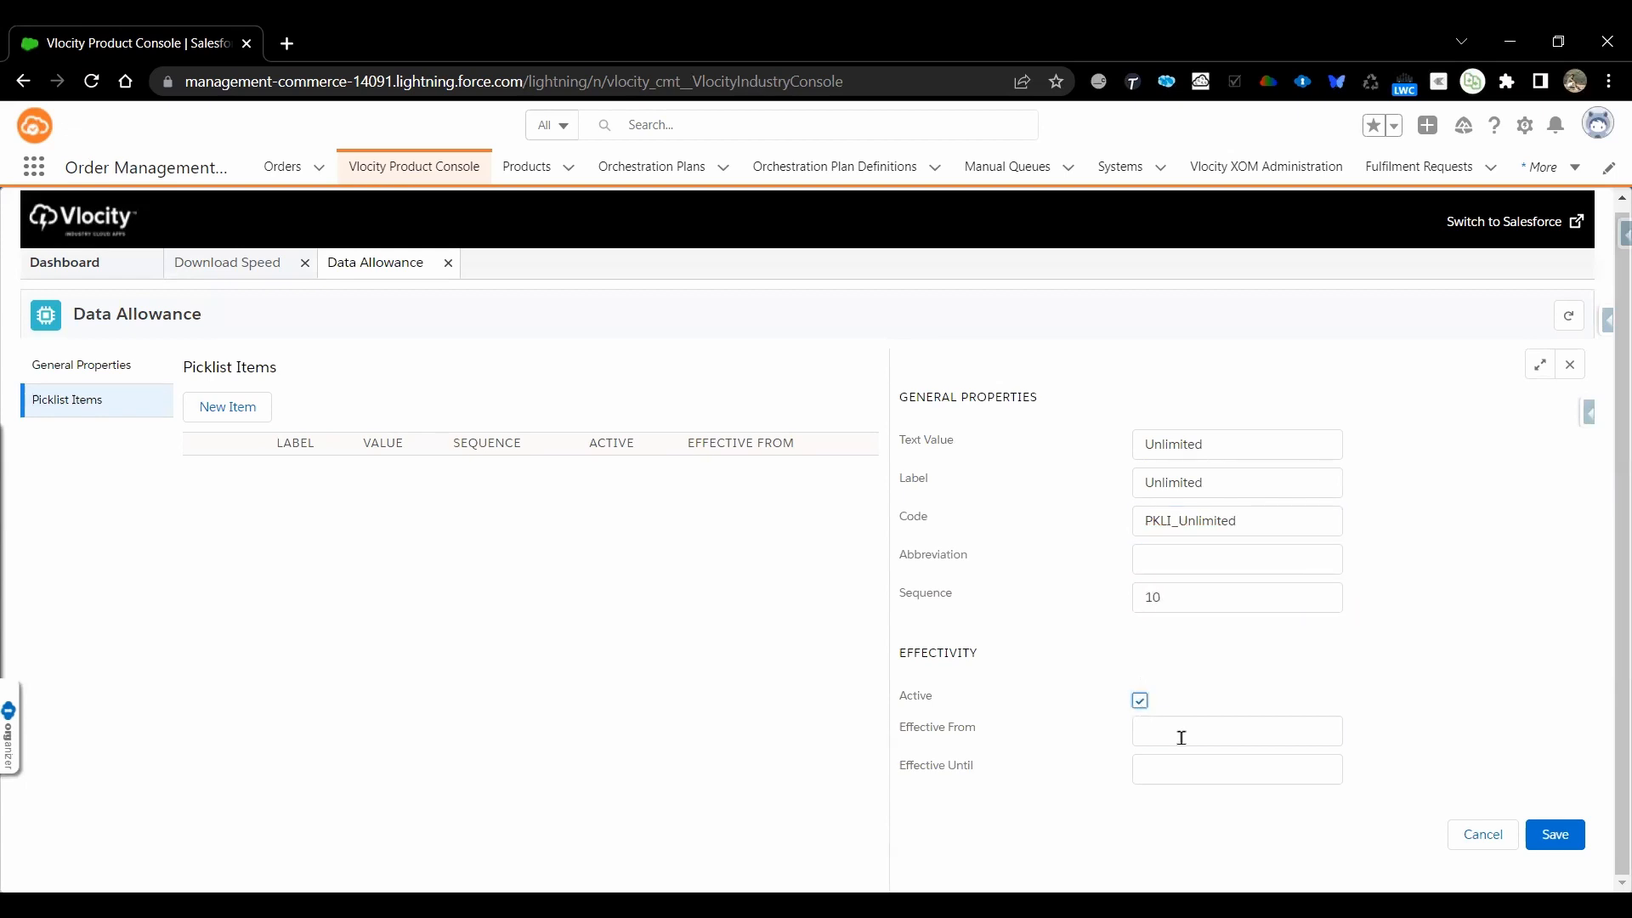
left_click(1177, 735)
scroll(1181, 743, "down", 2)
left_click(1264, 827)
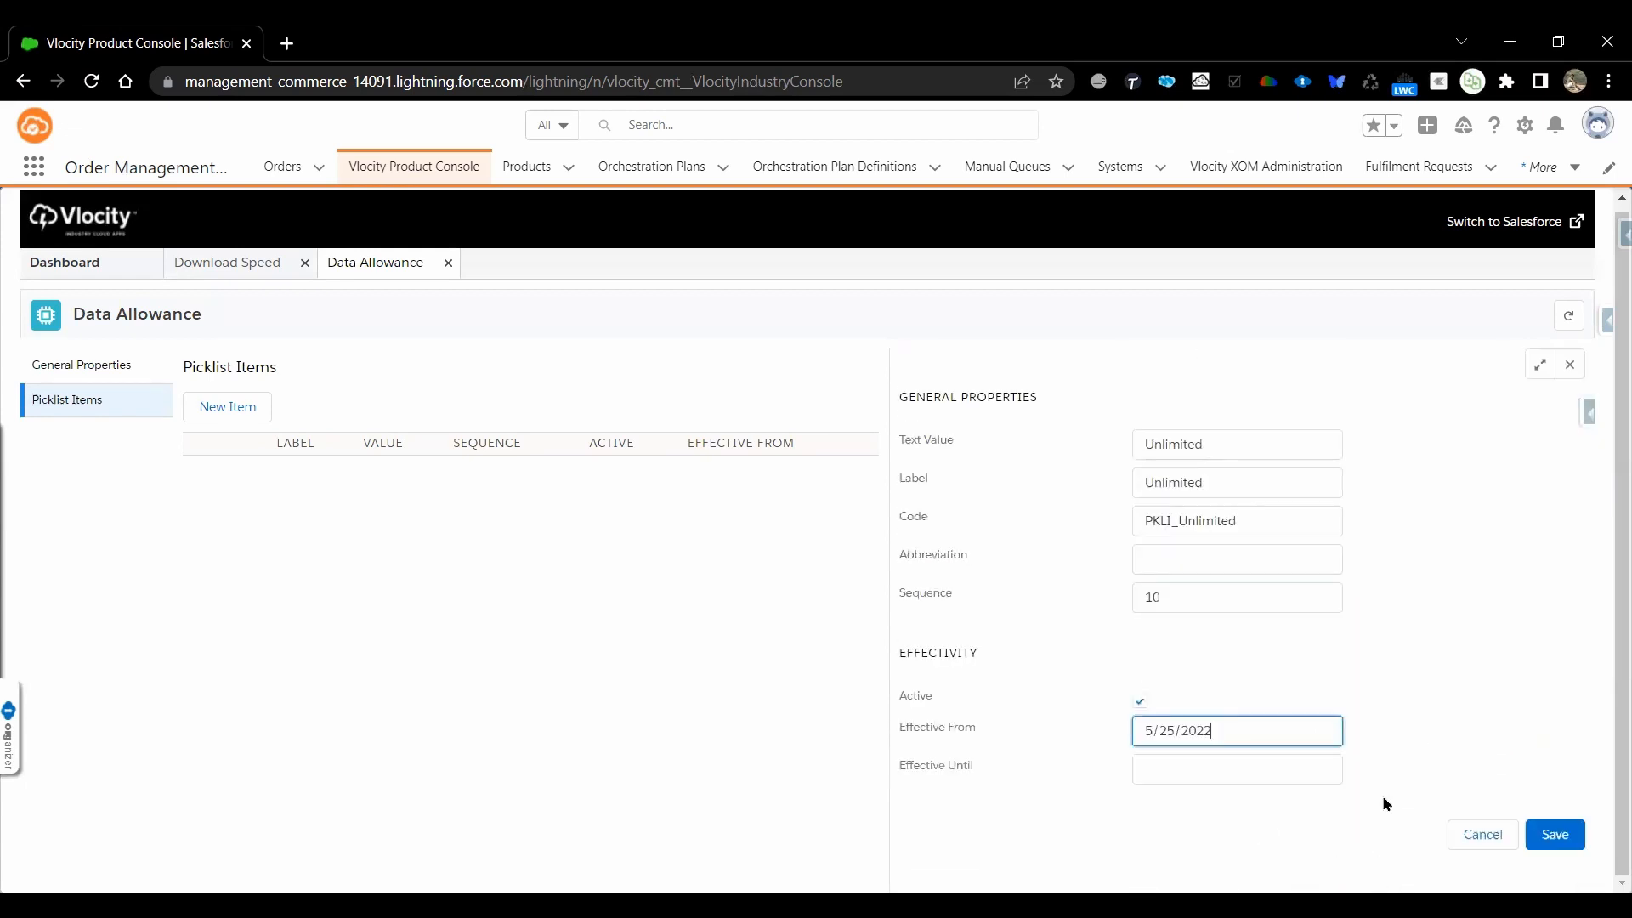
left_click(1549, 835)
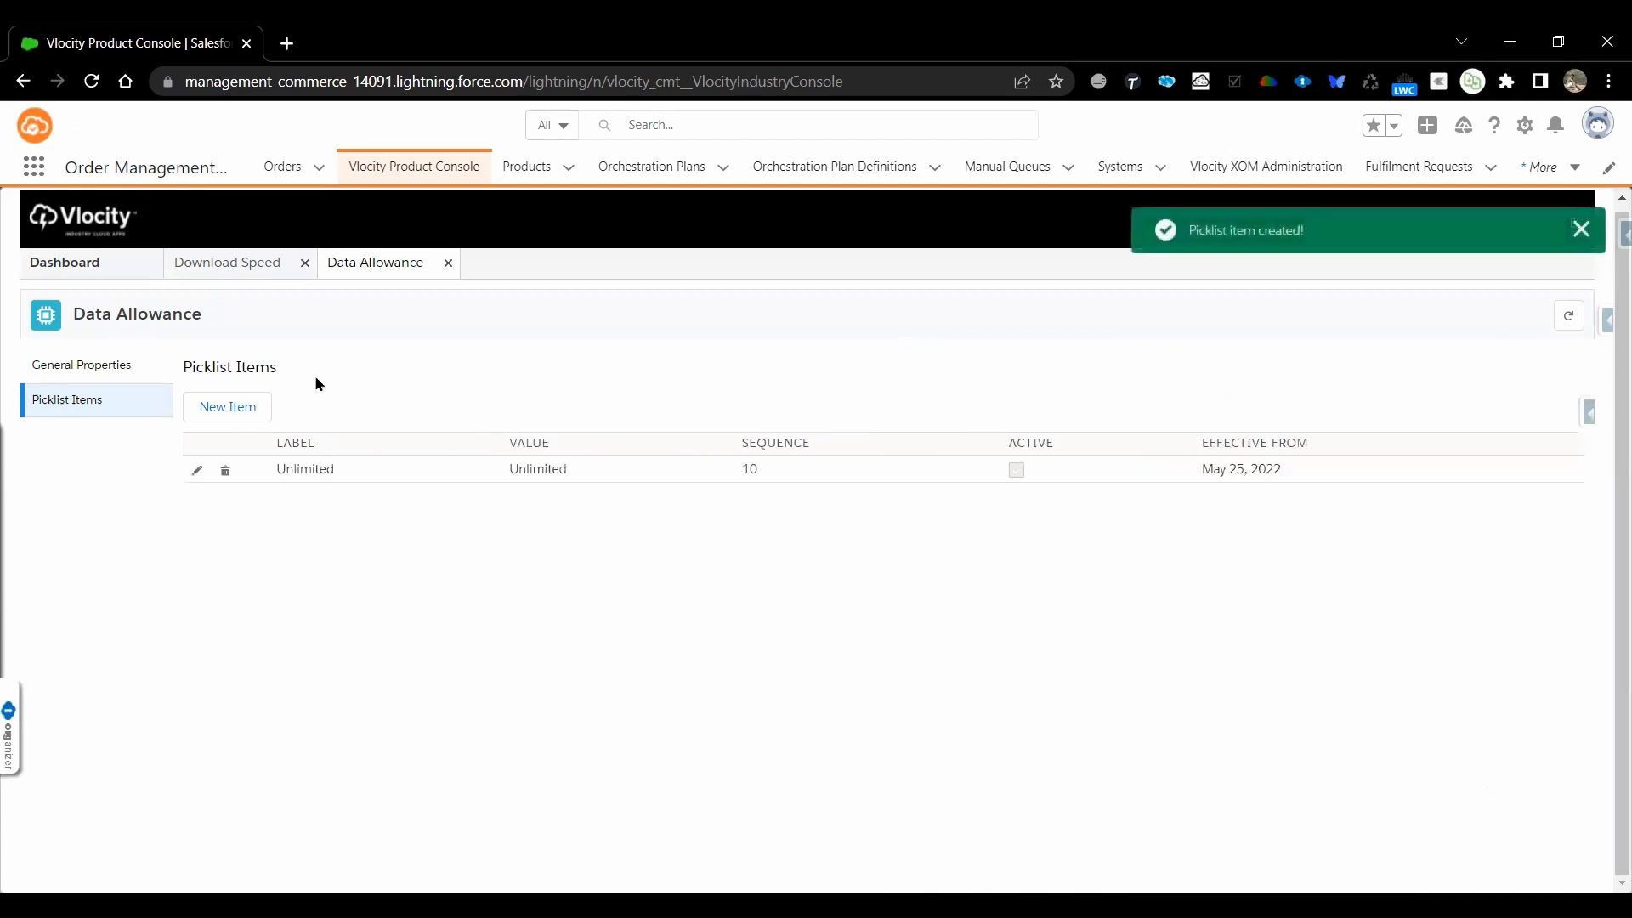
Start a second item in the Data Allowance picklist with 50GB as both text value and label
left_click(242, 410)
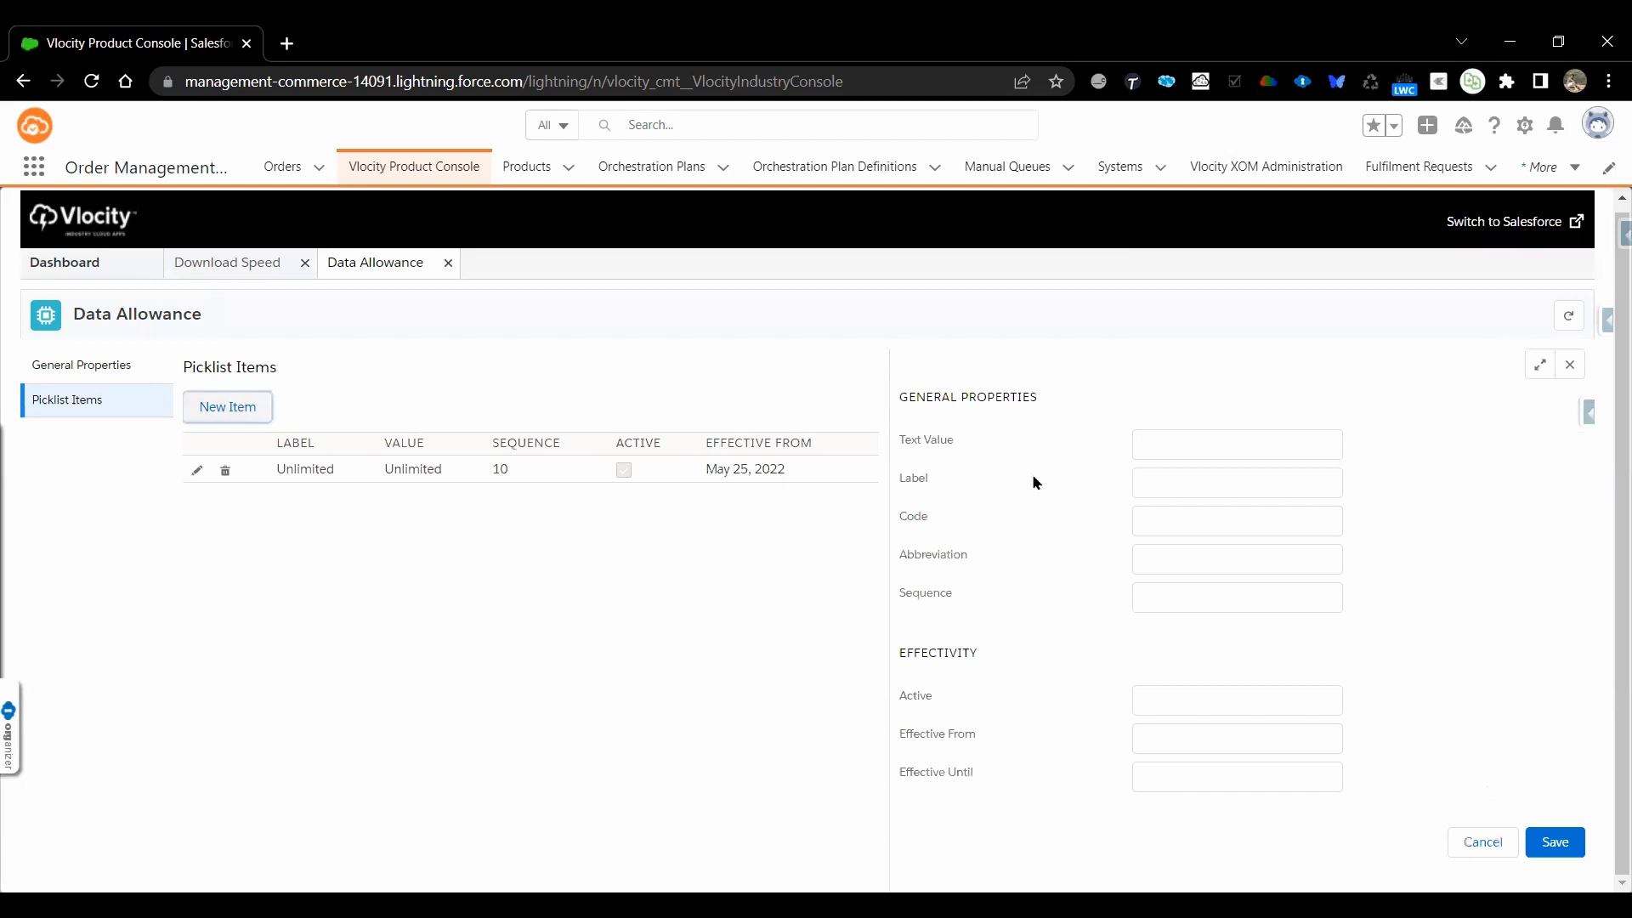
left_click(1182, 455)
left_click(1181, 455)
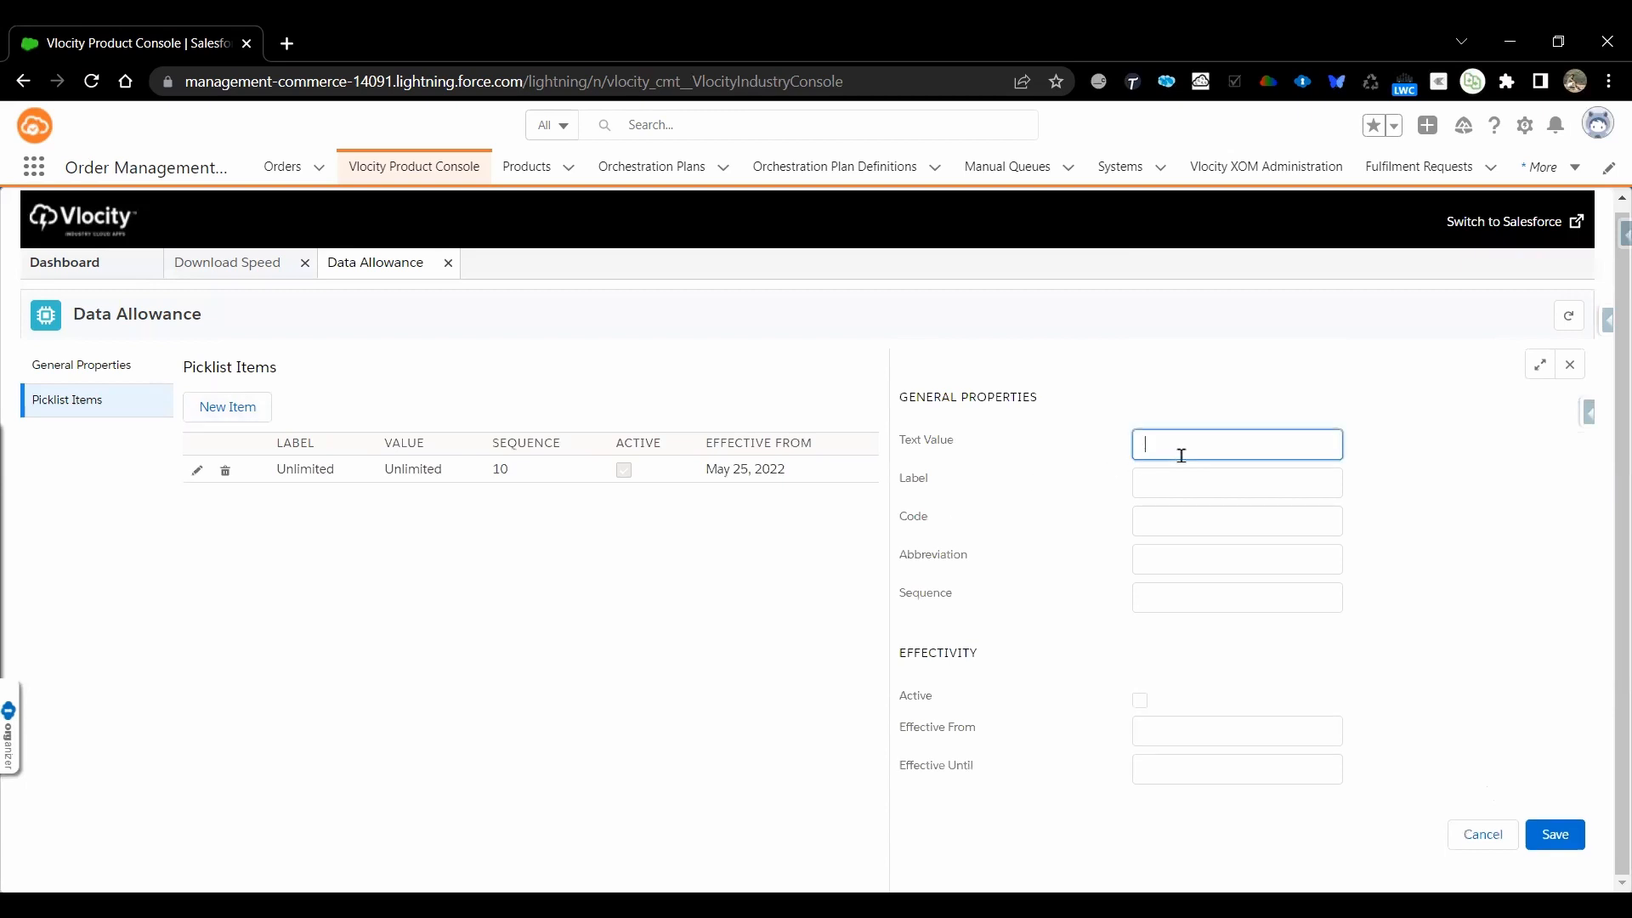
type("50GB")
key("Tab")
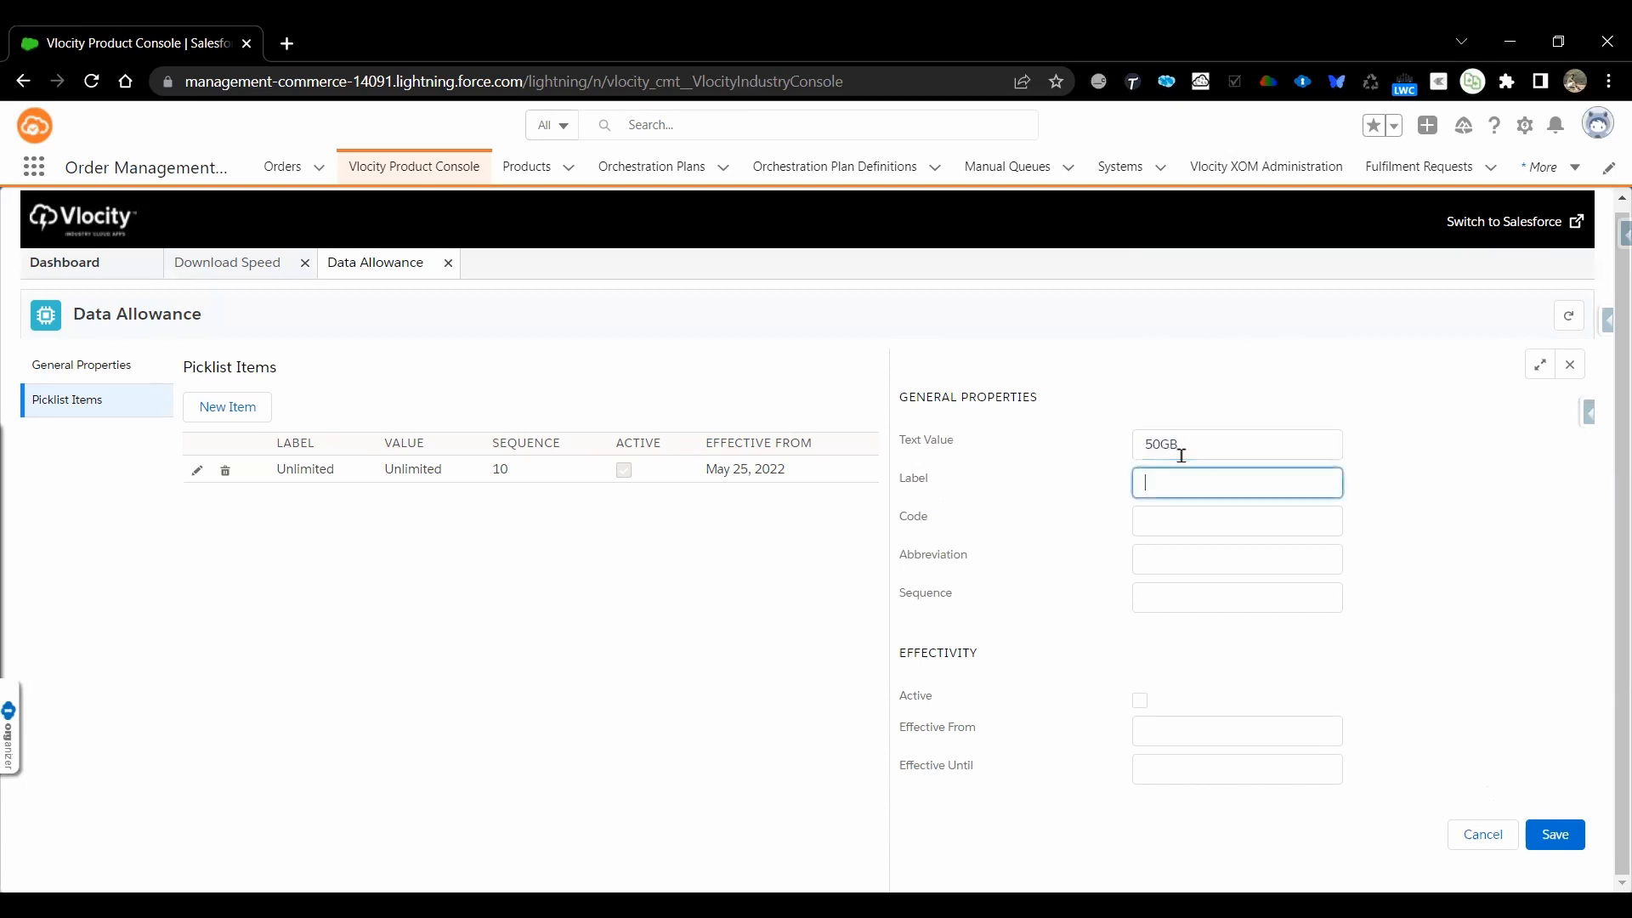
type("Unlimited")
key("Tab")
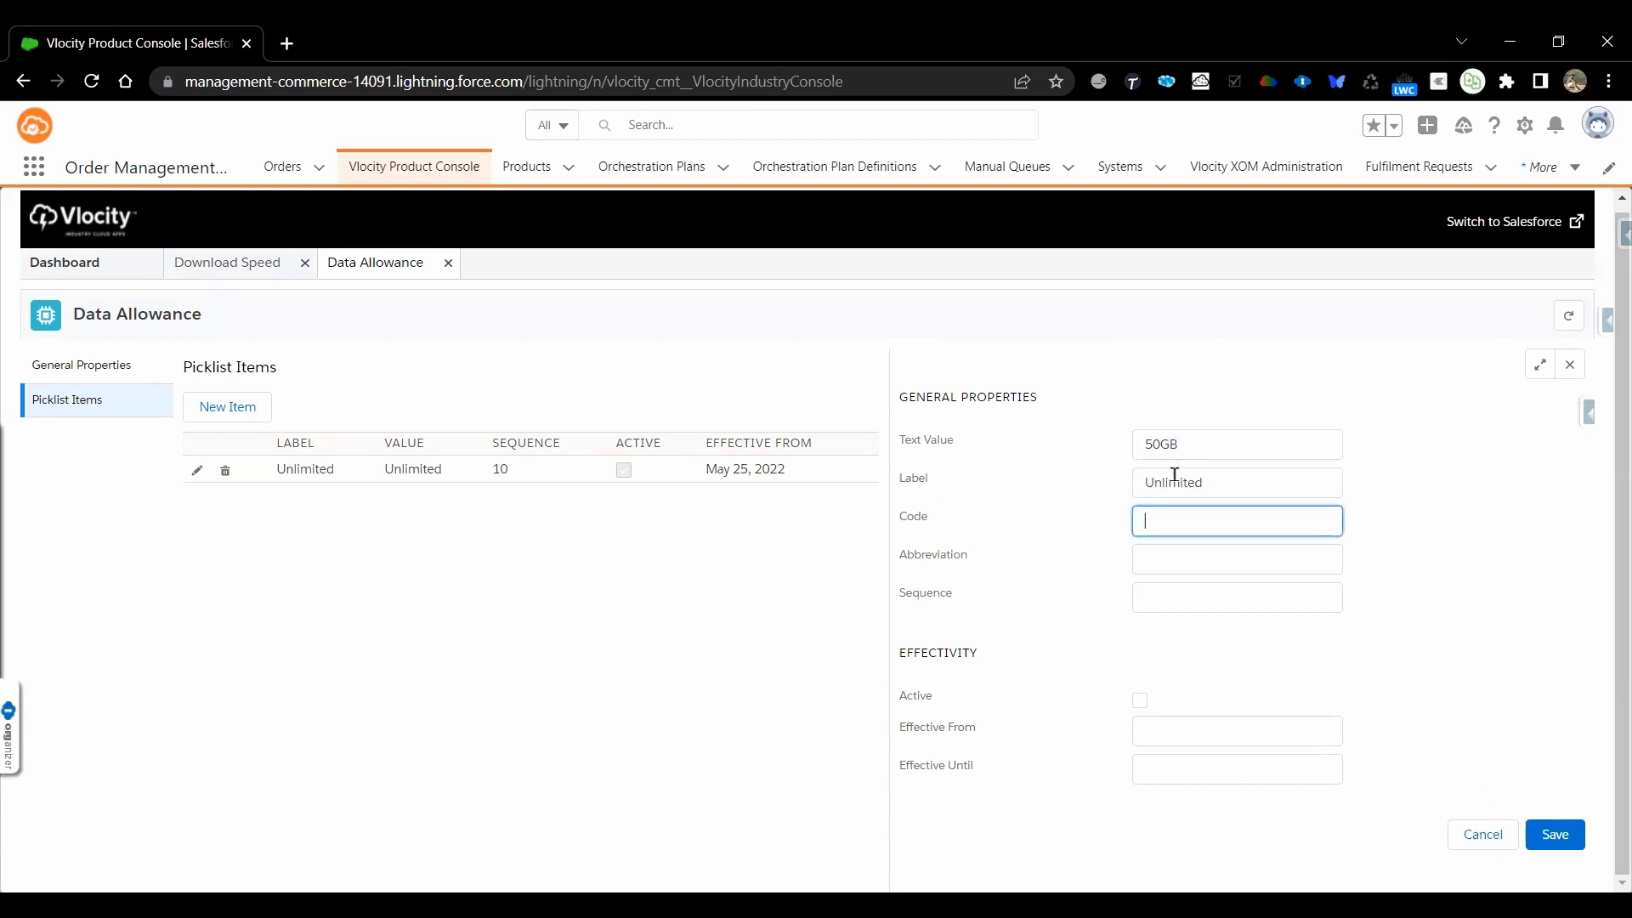
double_click(1175, 475)
type("50GB")
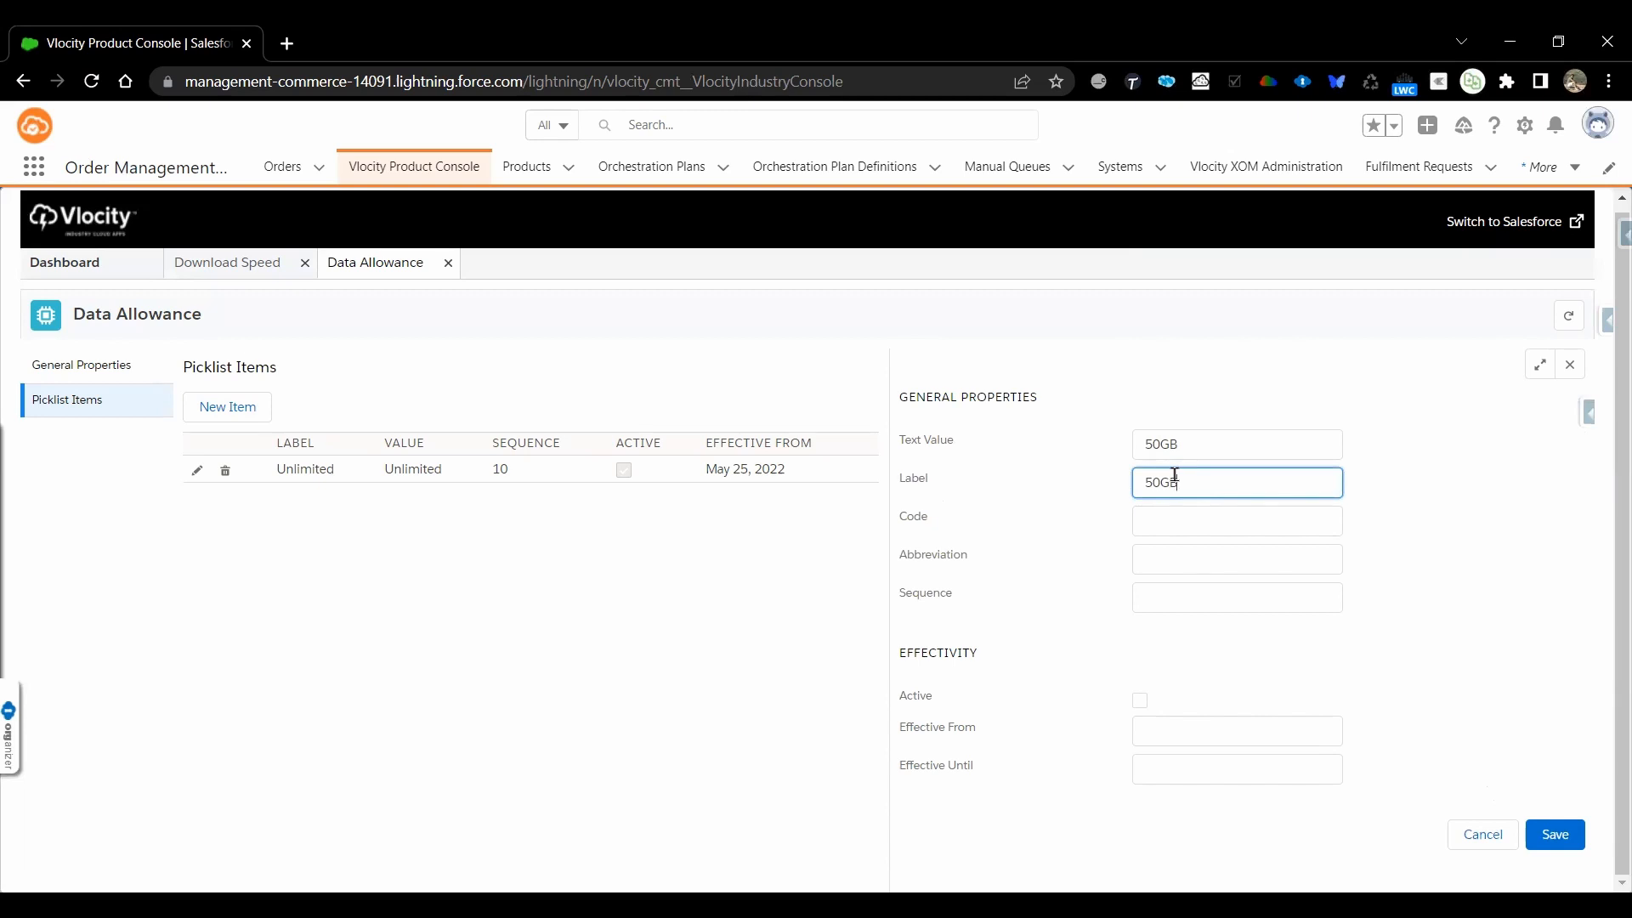
Give the 50GB picklist item the code PKLI_50GB and the sequence 20
left_click(1152, 524)
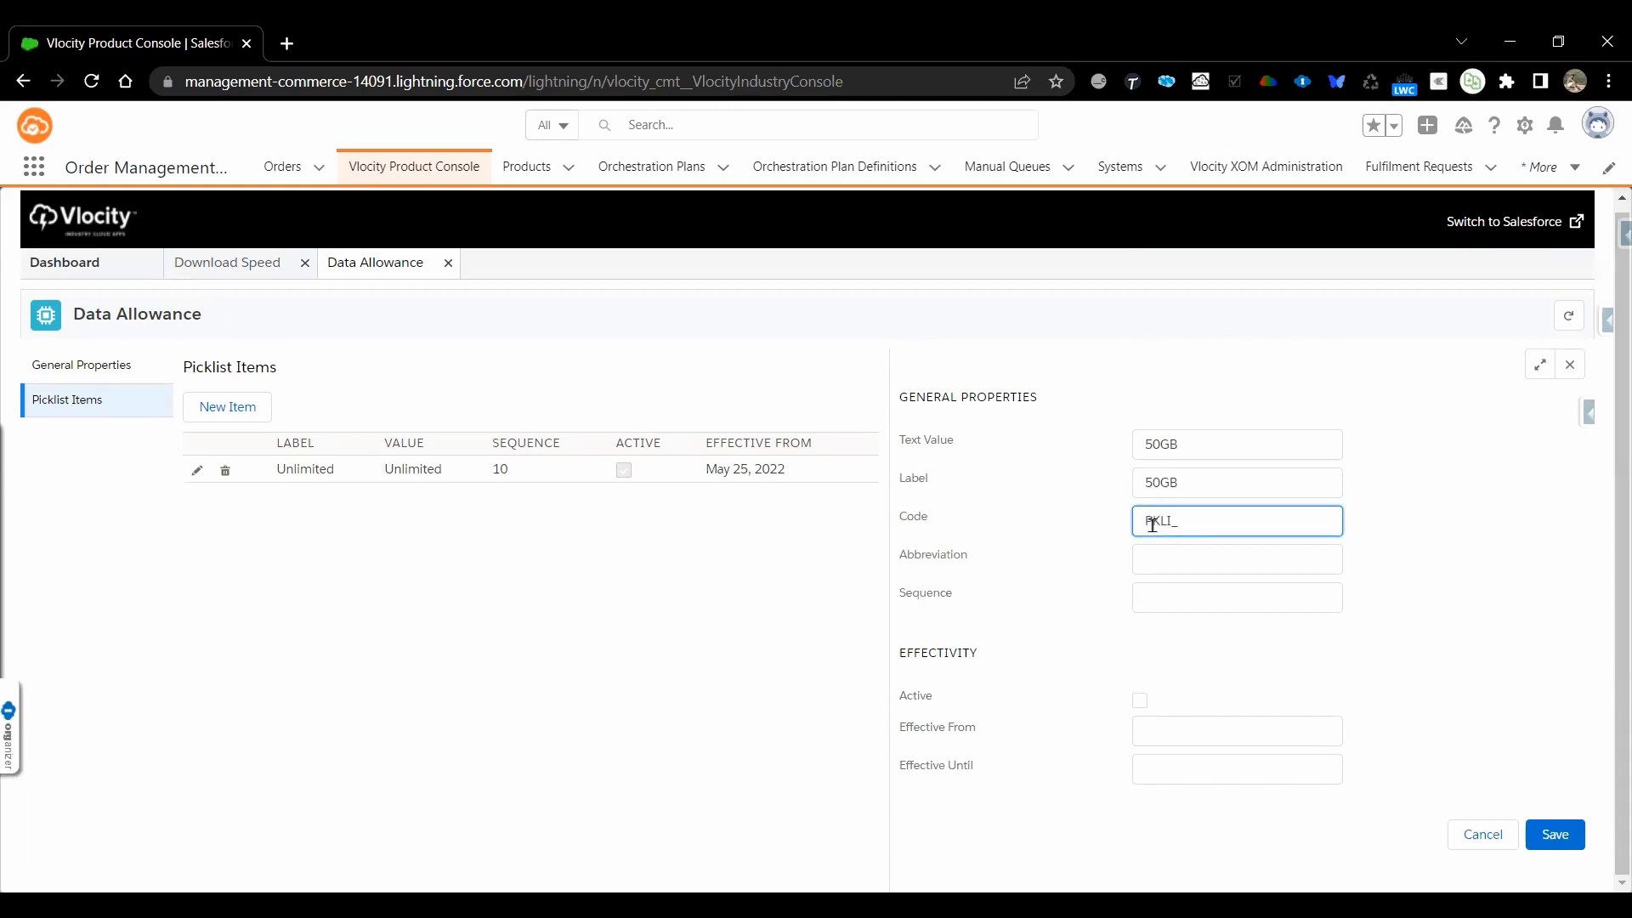
type("PKLI_50GB")
left_click(1158, 602)
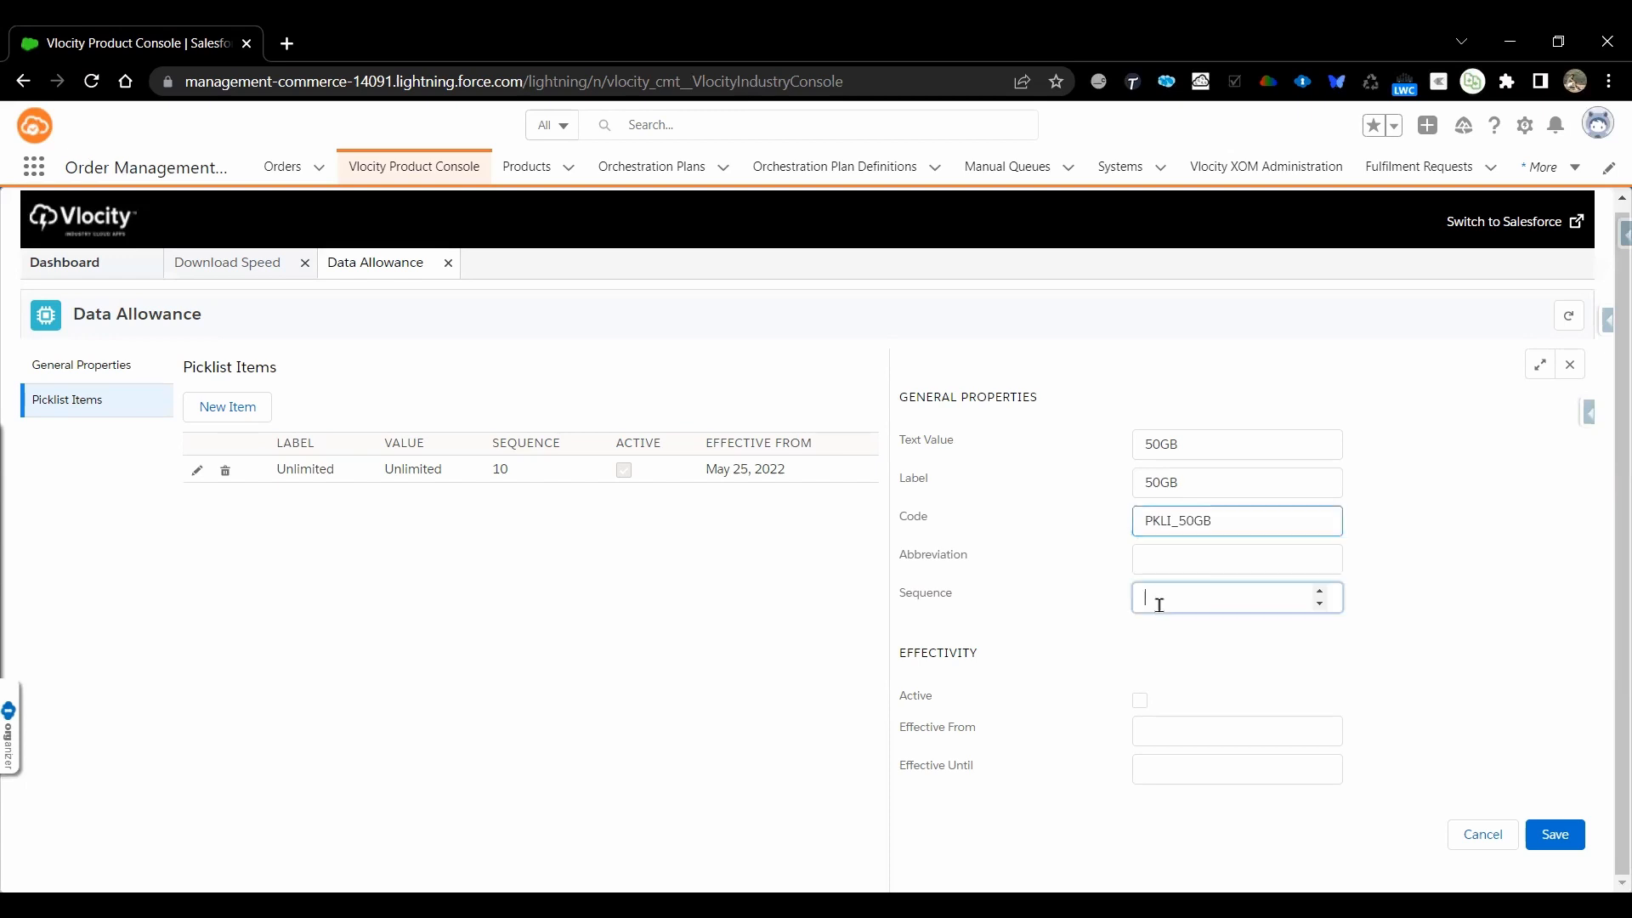
Make the 50GB item active, effective from May 25, 2022, and save it
left_click(1140, 702)
left_click(1155, 721)
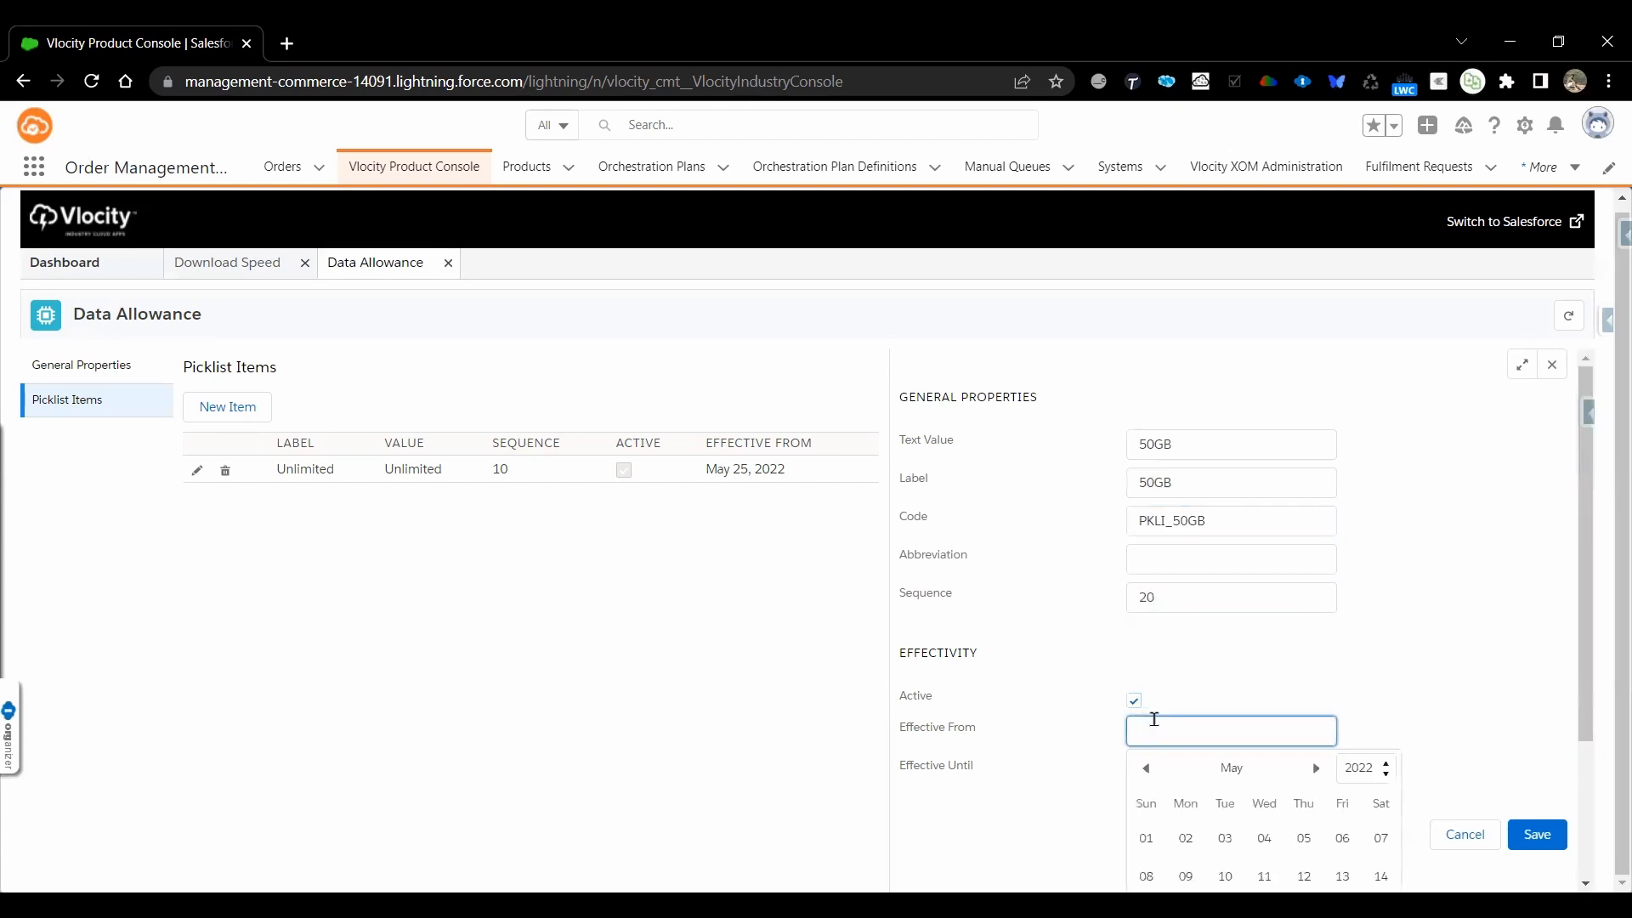
left_click(1261, 767)
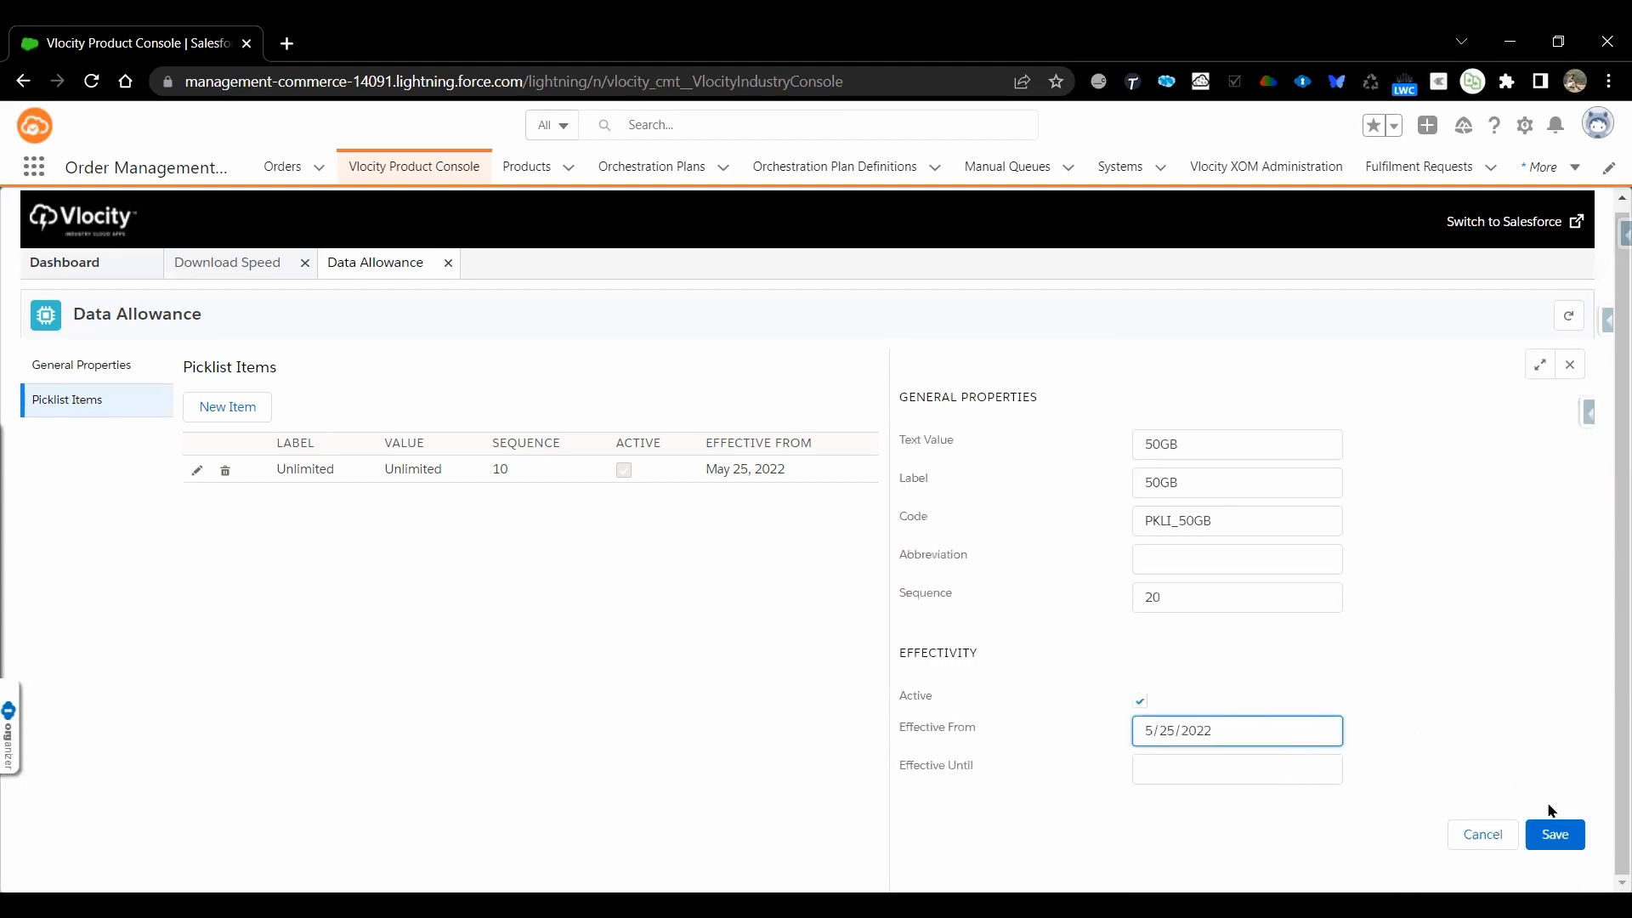
left_click(1559, 832)
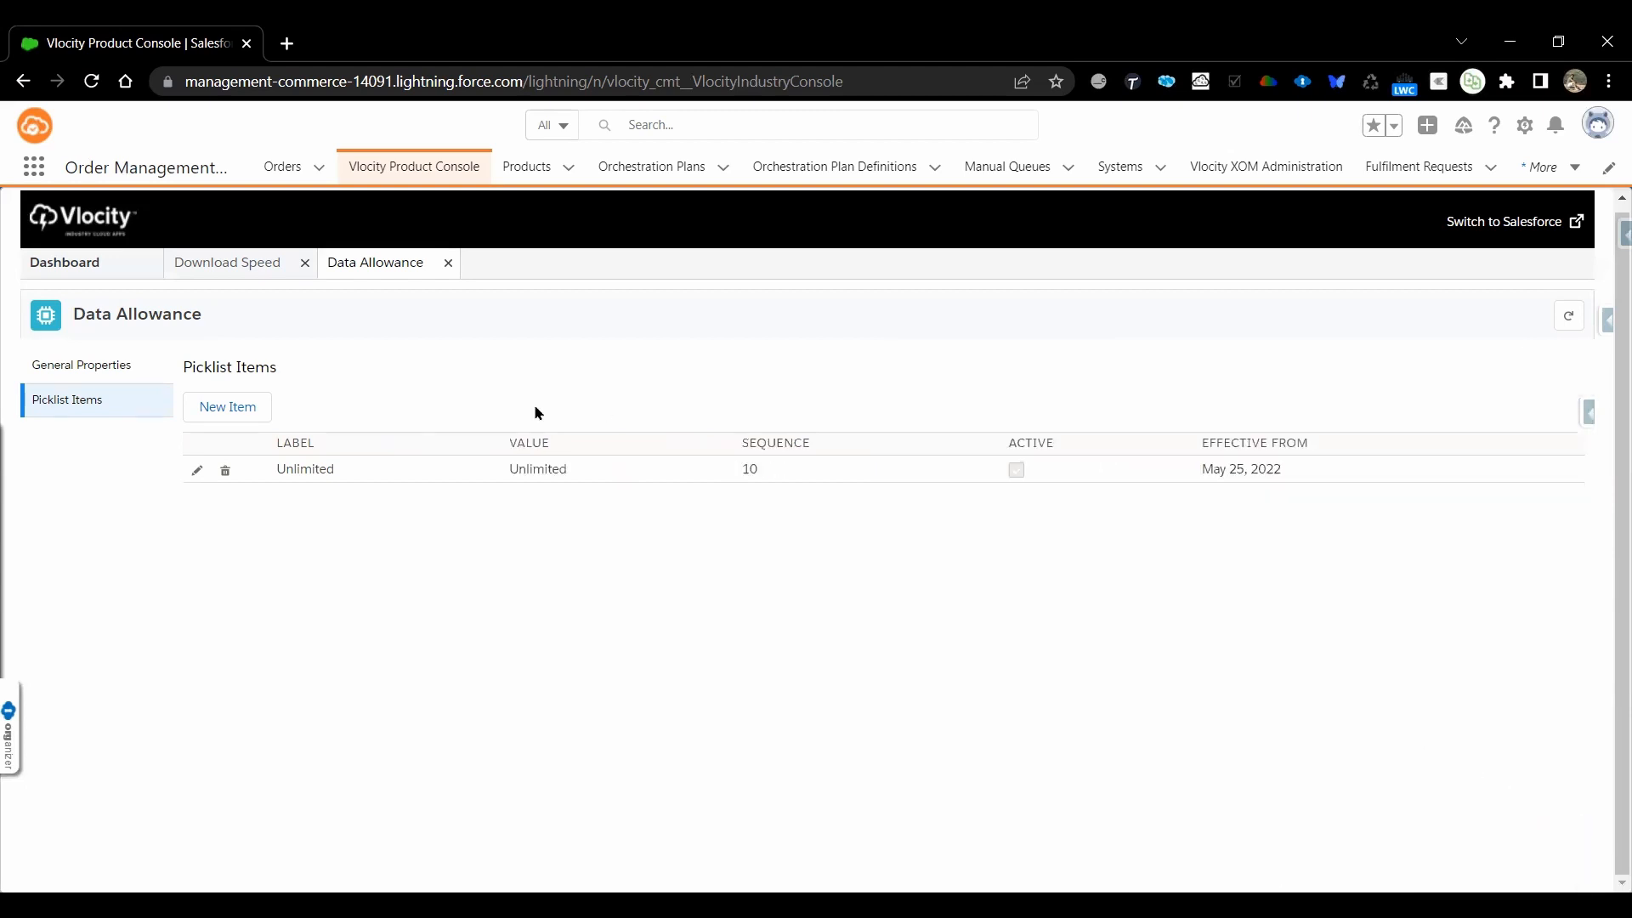
Start a third item in the Data Allowance picklist with 100GB as both text value and label
left_click(228, 407)
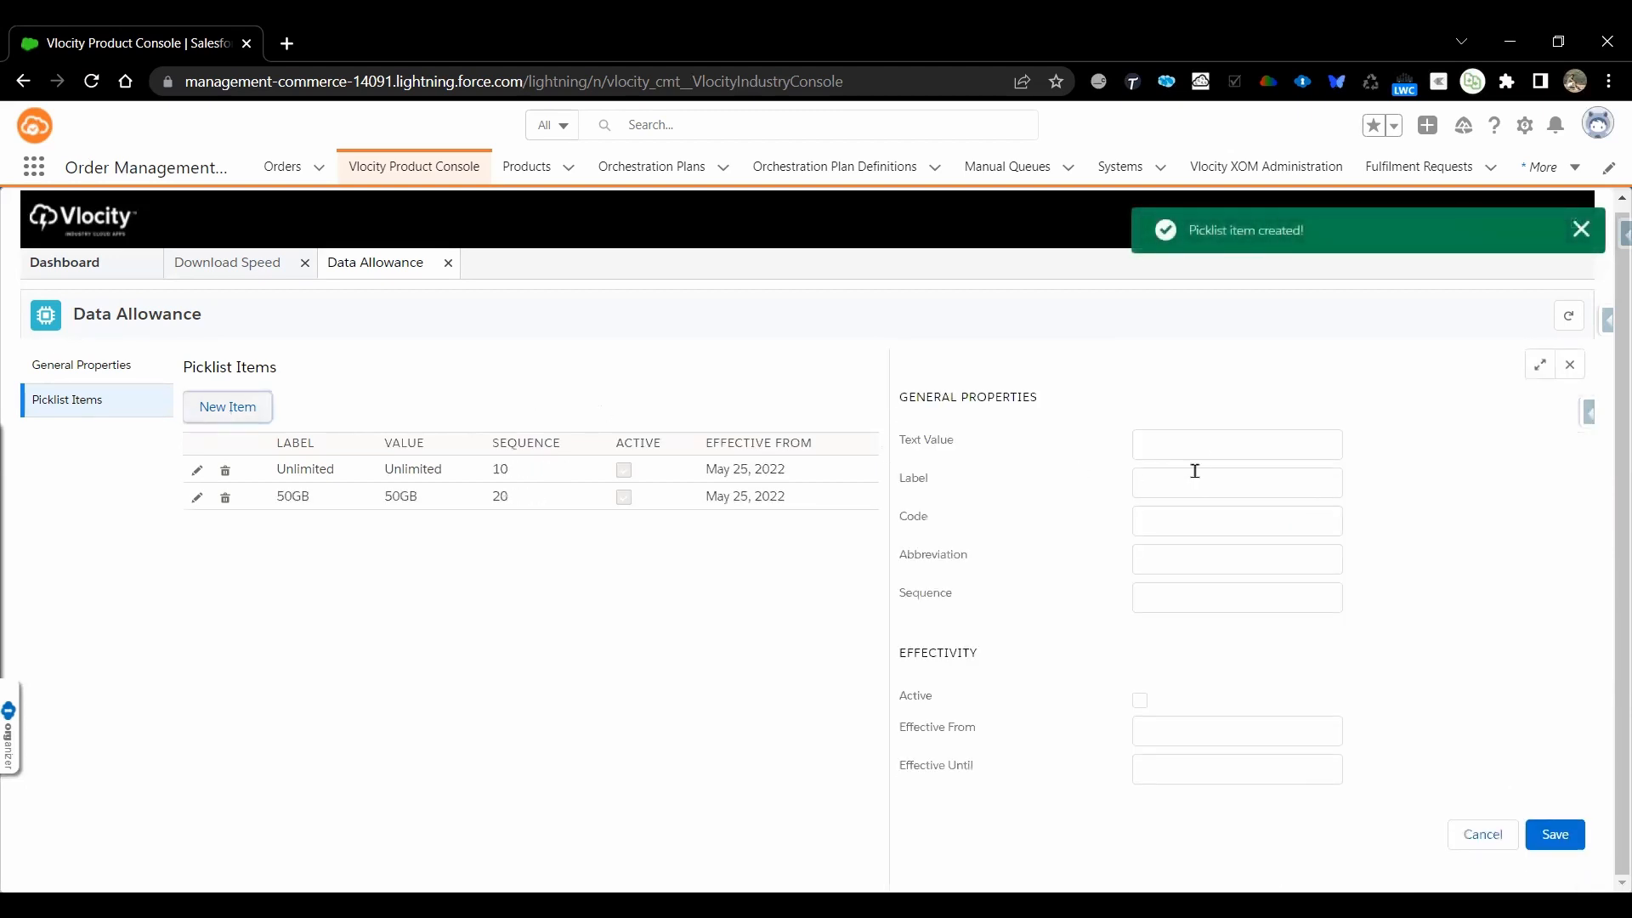
left_click(1198, 447)
type("100G")
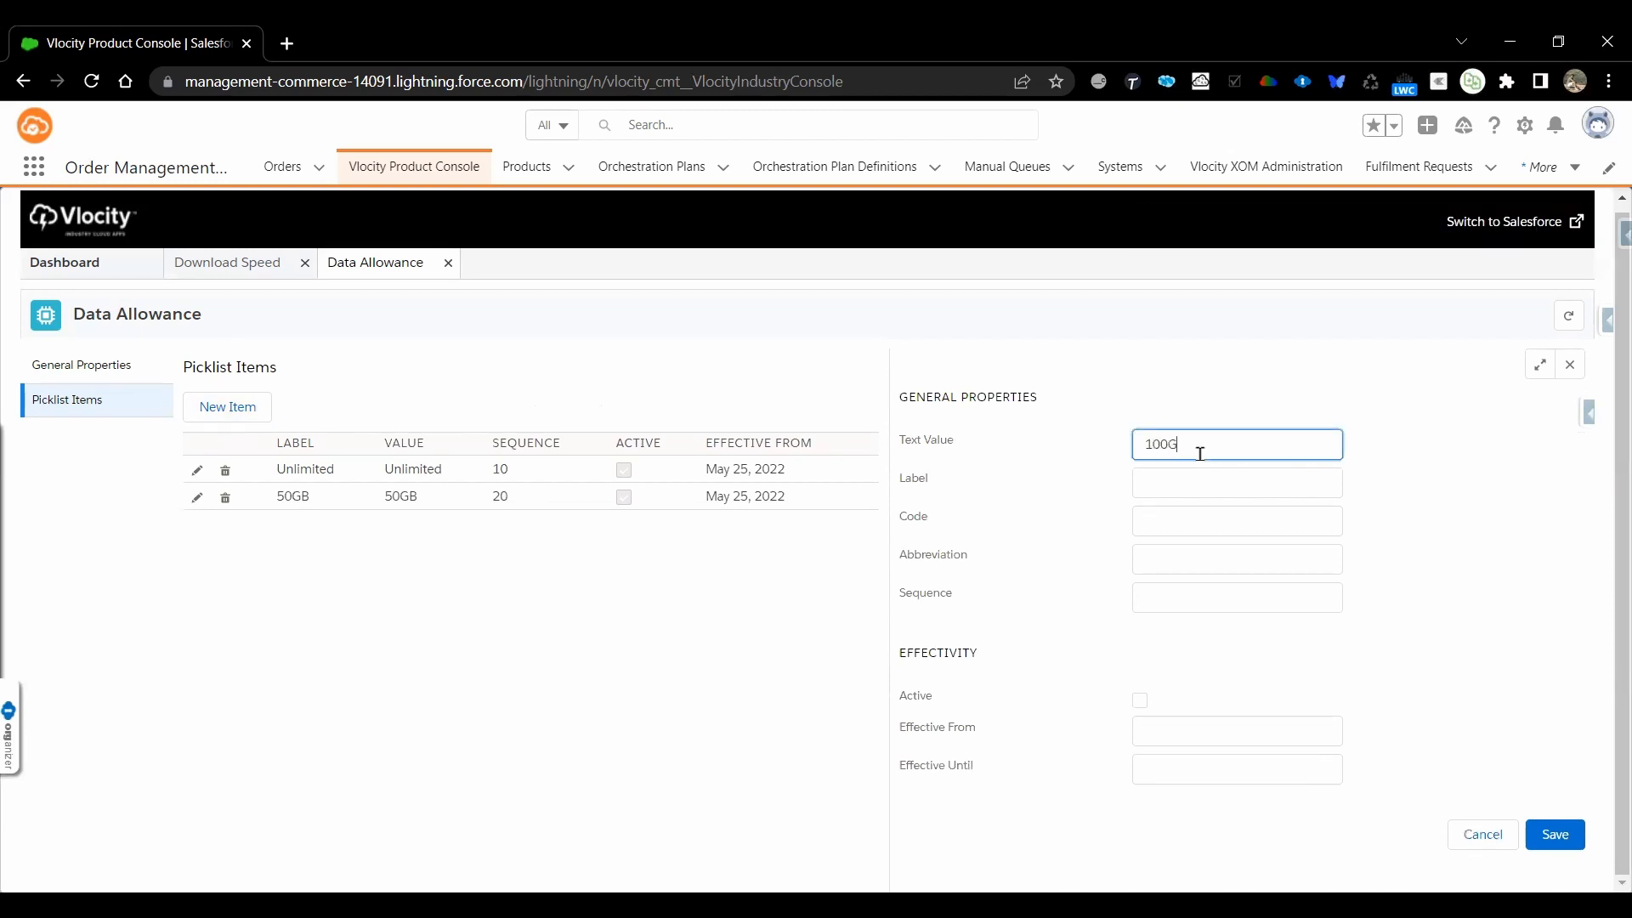
type("B")
key("ctrl+a")
key("ctrl+c")
key("Tab")
key("ctrl+v")
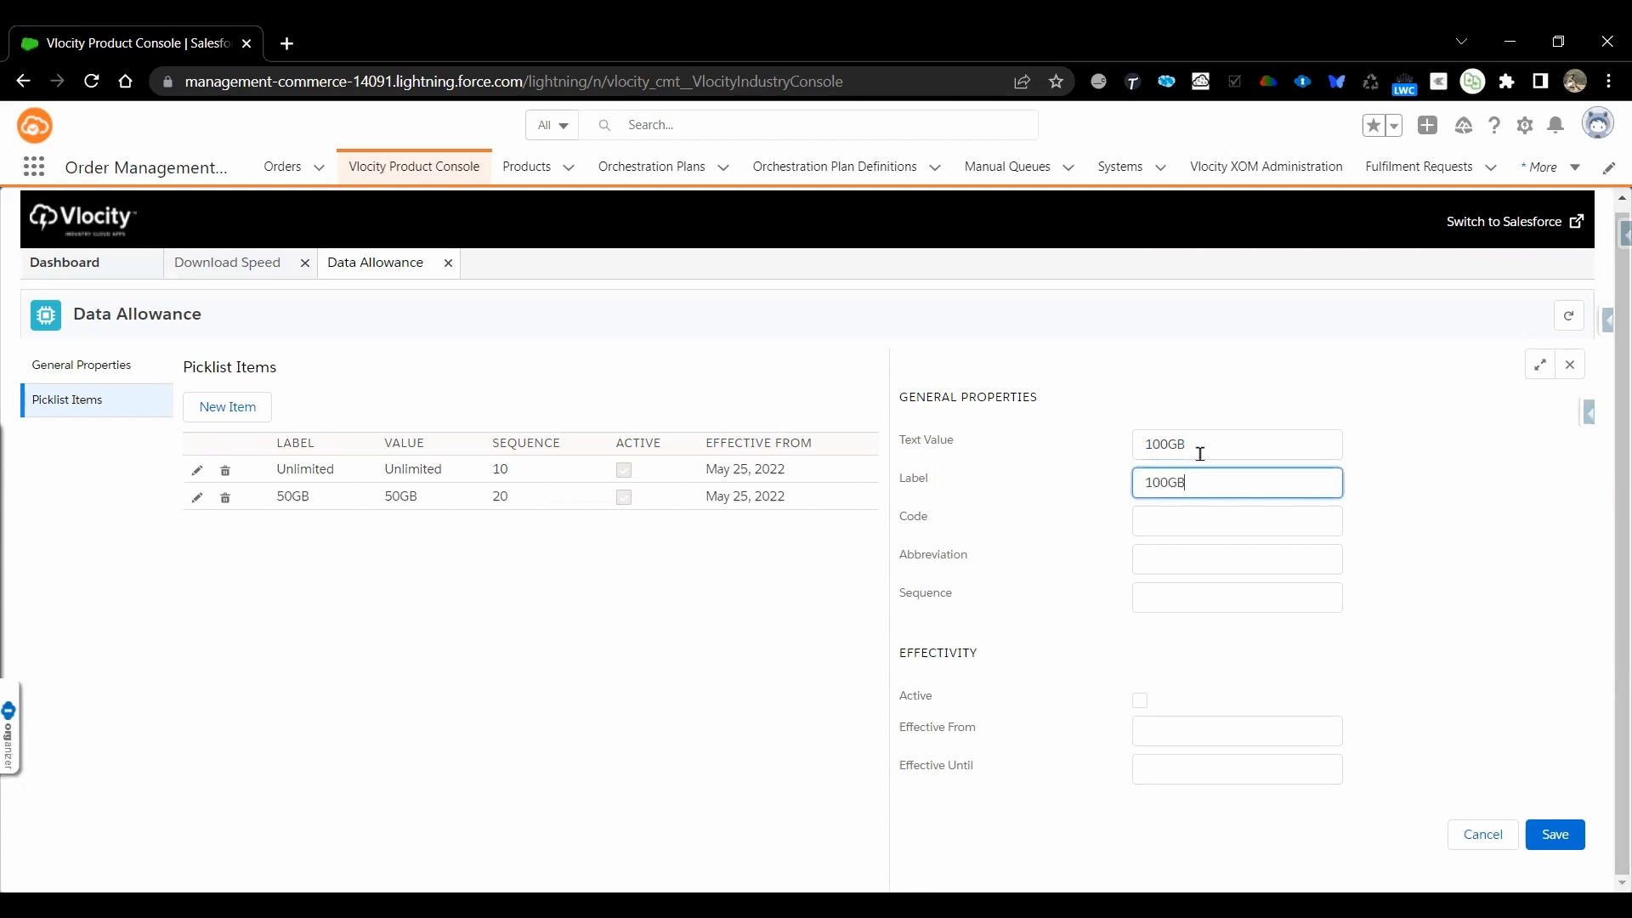
Give the 100GB picklist item the code PKLI_100GB and the sequence 30
left_click(1179, 514)
type("PKLI_")
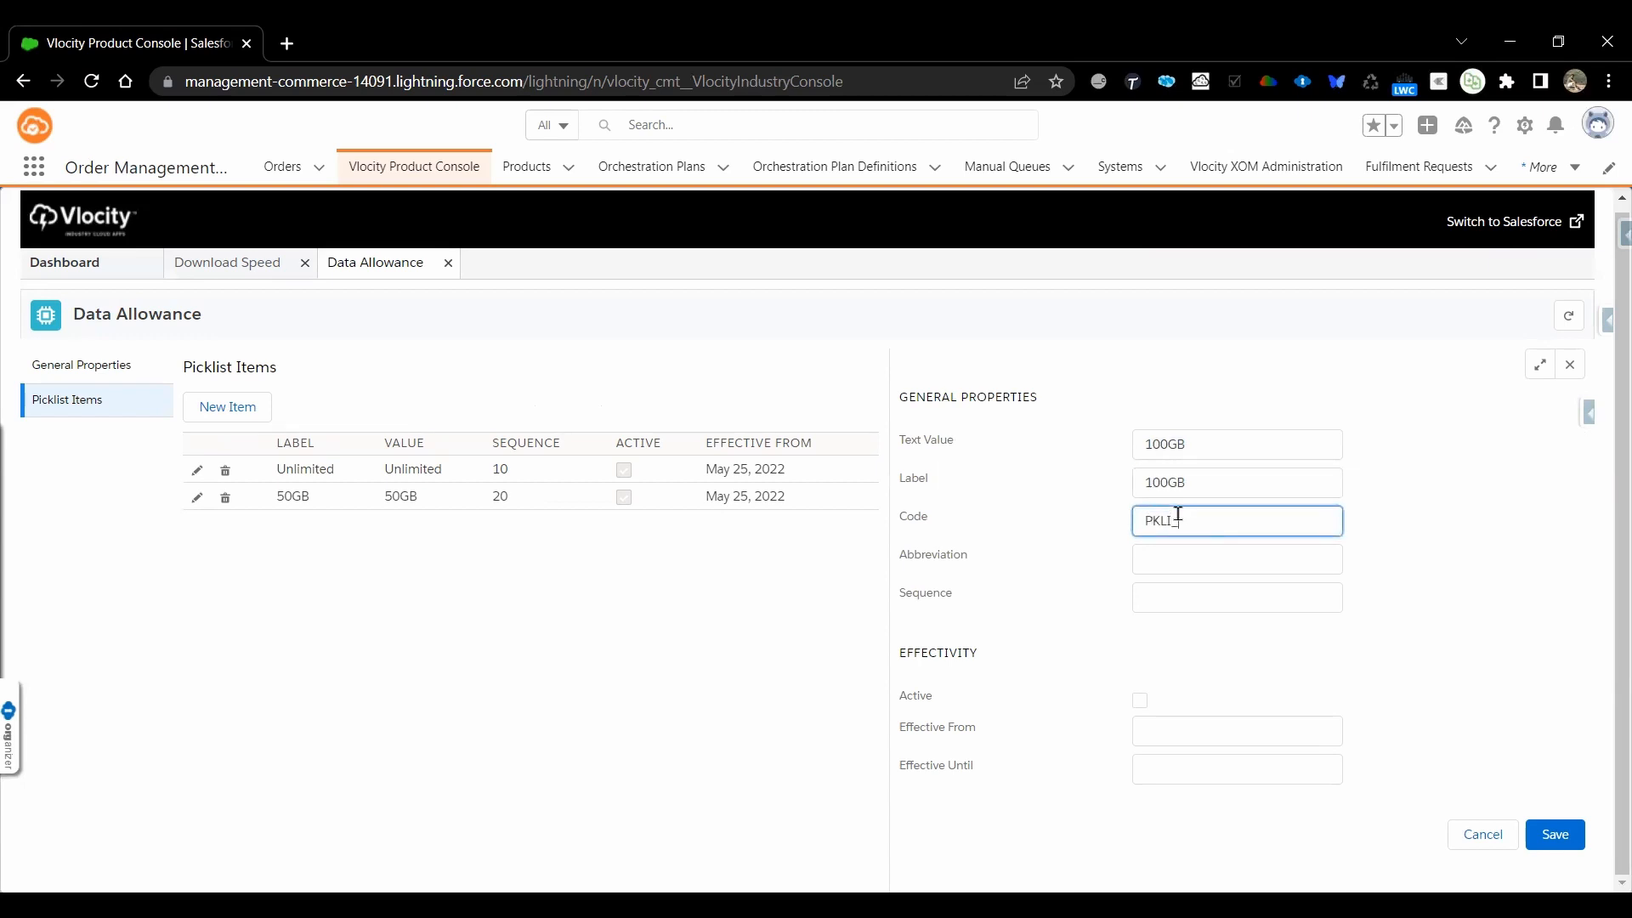
key("ctrl+v")
left_click(1175, 593)
type("3")
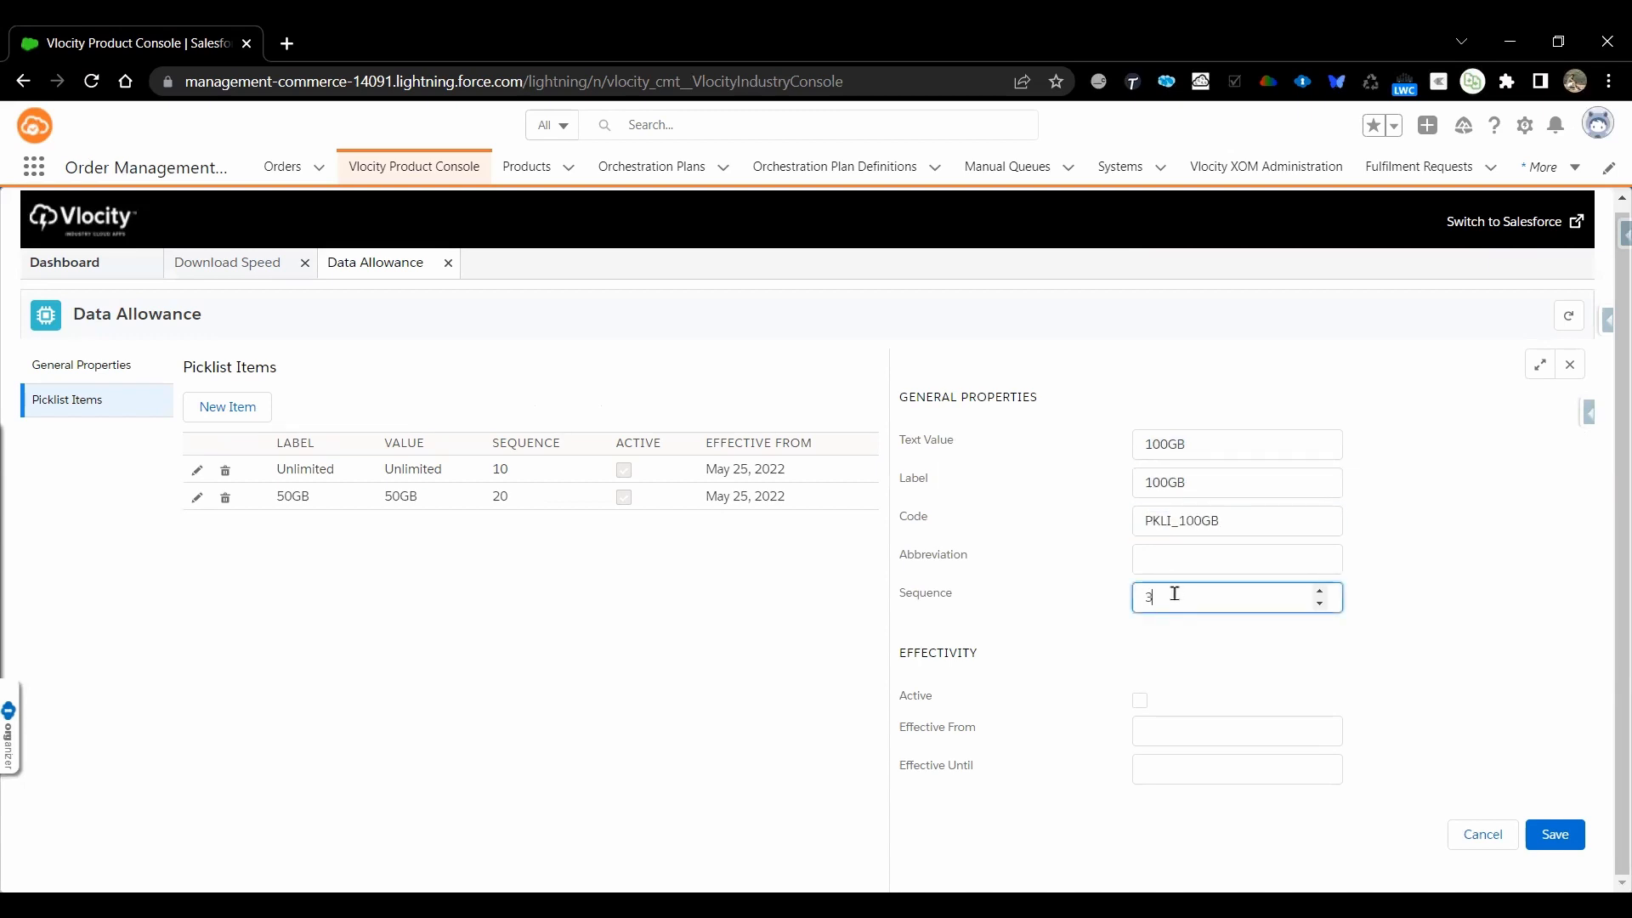
Make the 100GB item active, effective from May 25, 2022, and save it
left_click(1140, 700)
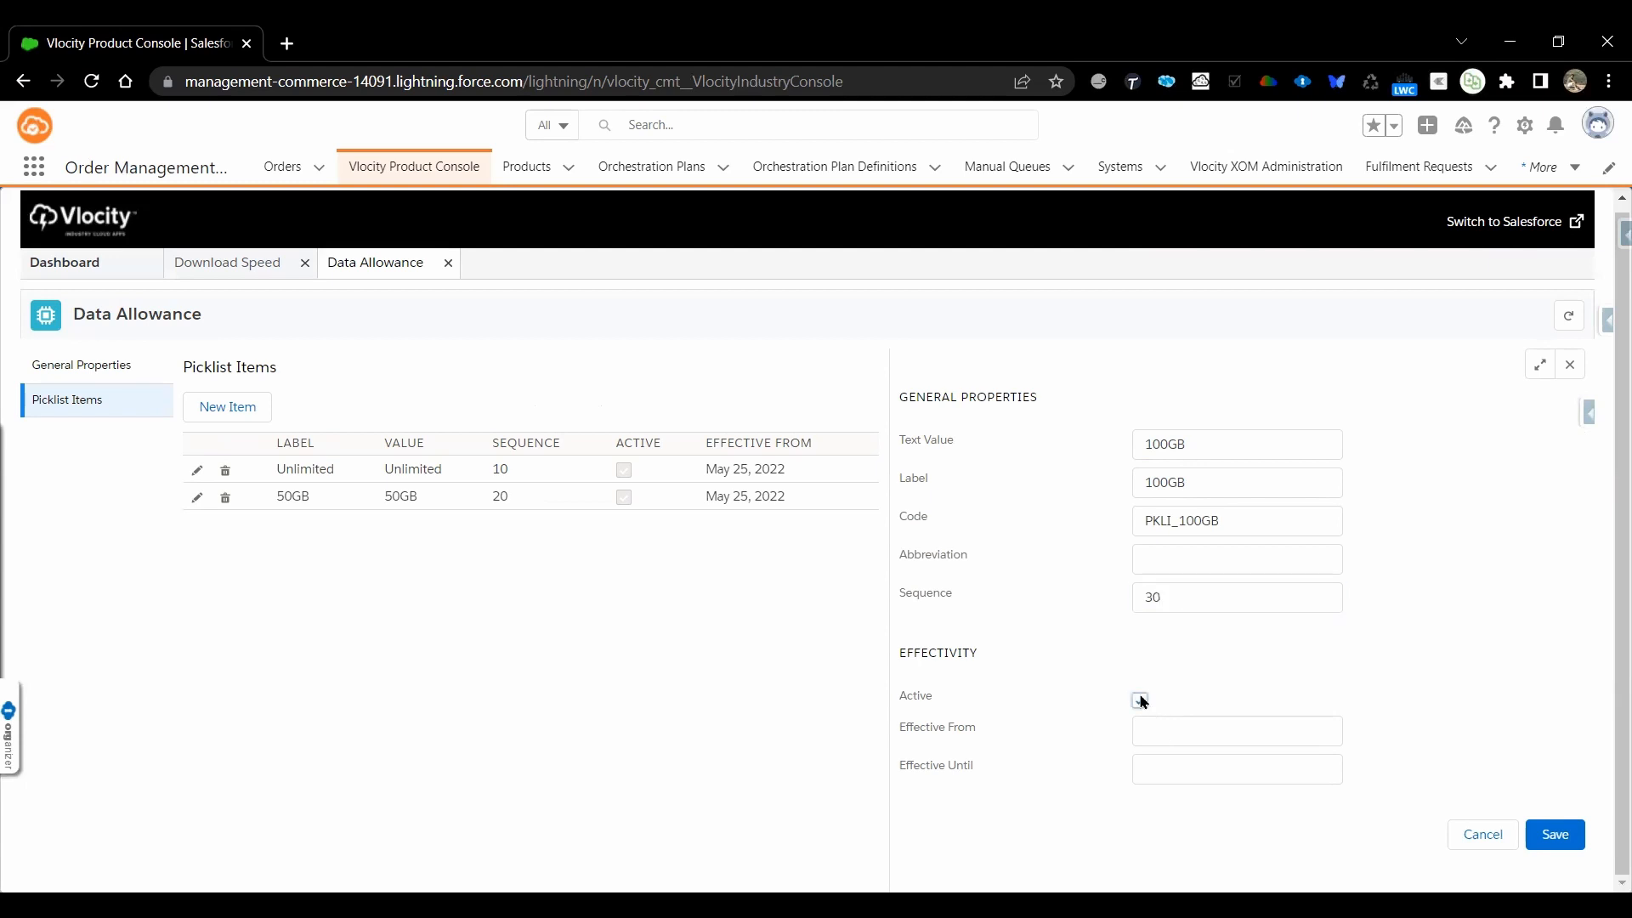
left_click(1170, 733)
scroll(1225, 774, "down", 2)
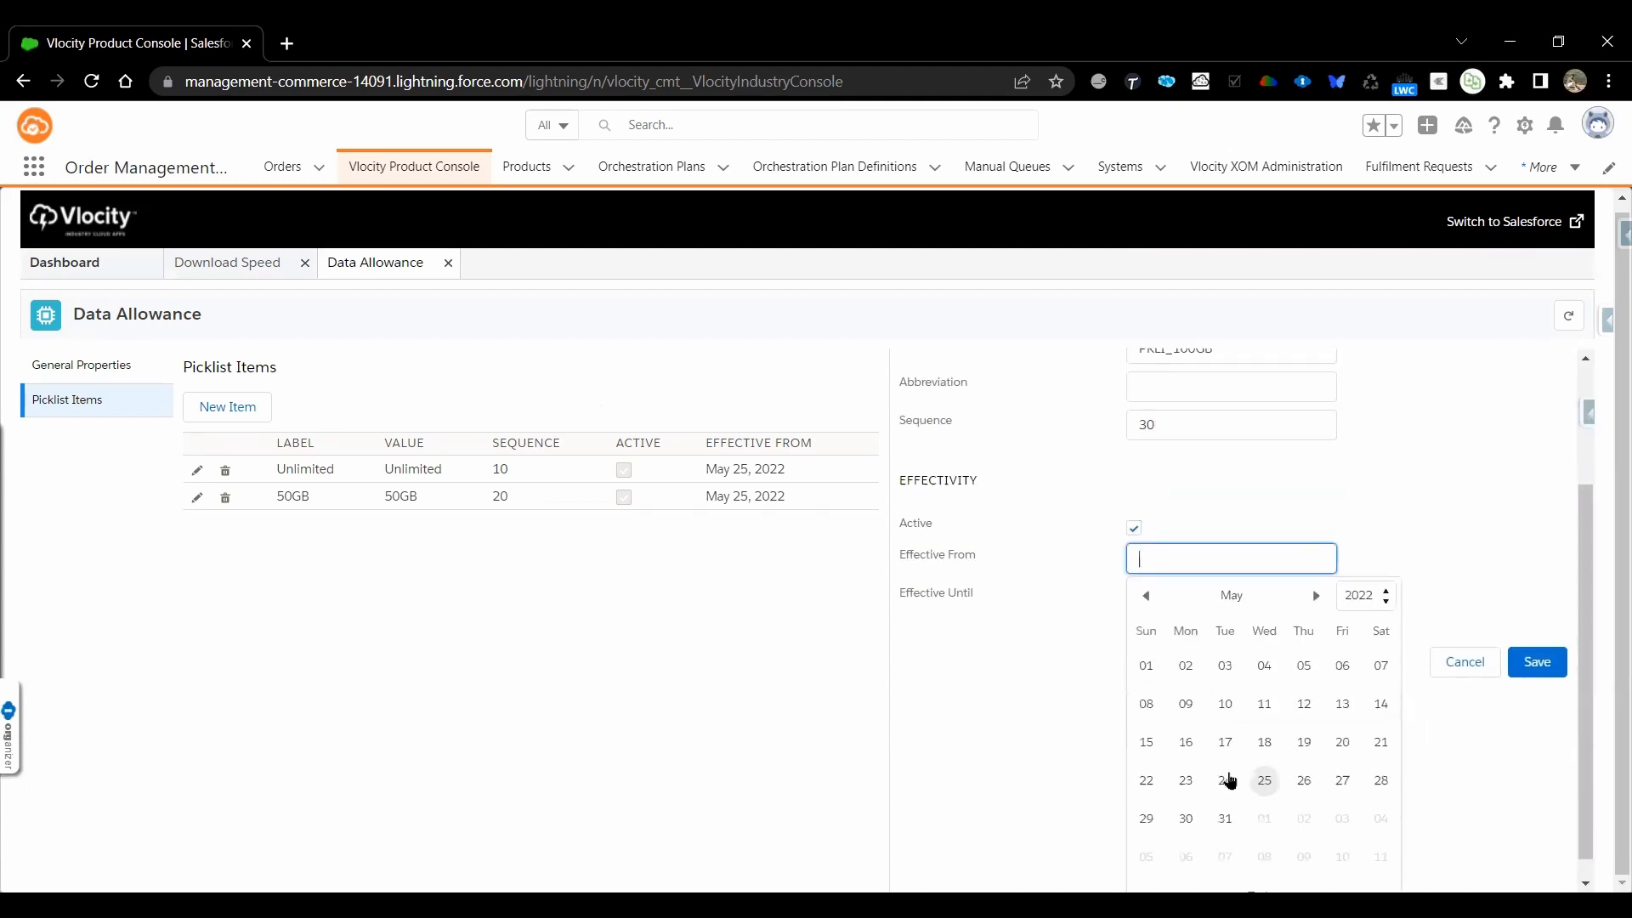
left_click(1265, 782)
left_click(1541, 835)
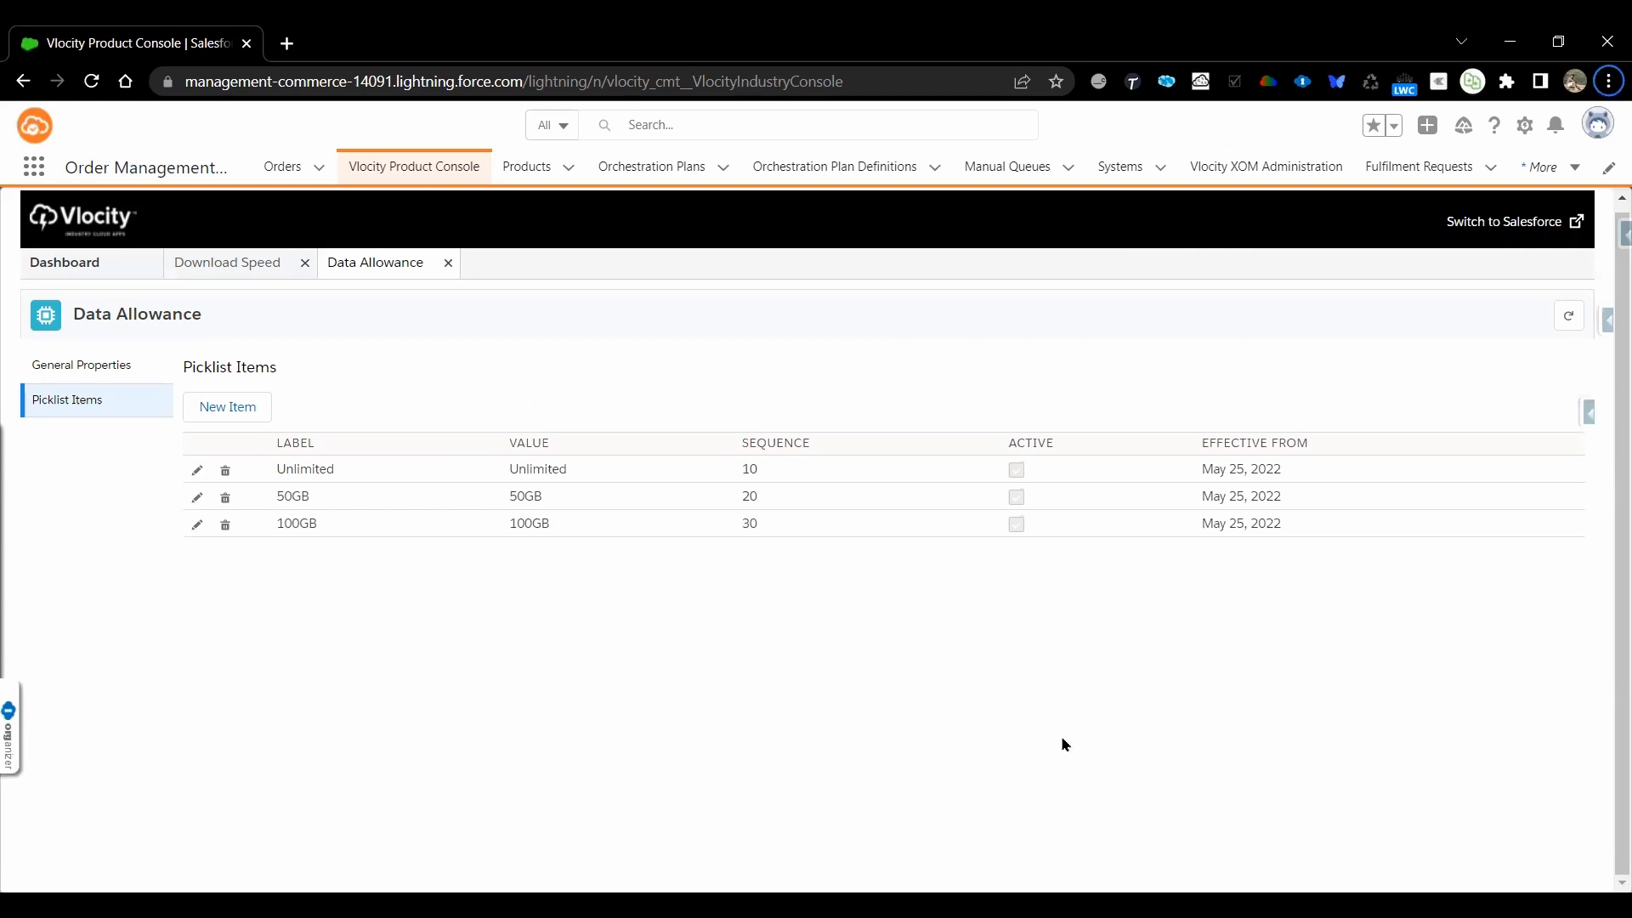
Switch to Products.xlsx in Excel and copy the Data Allowance attribute name from cell M4
key("alt+Tab")
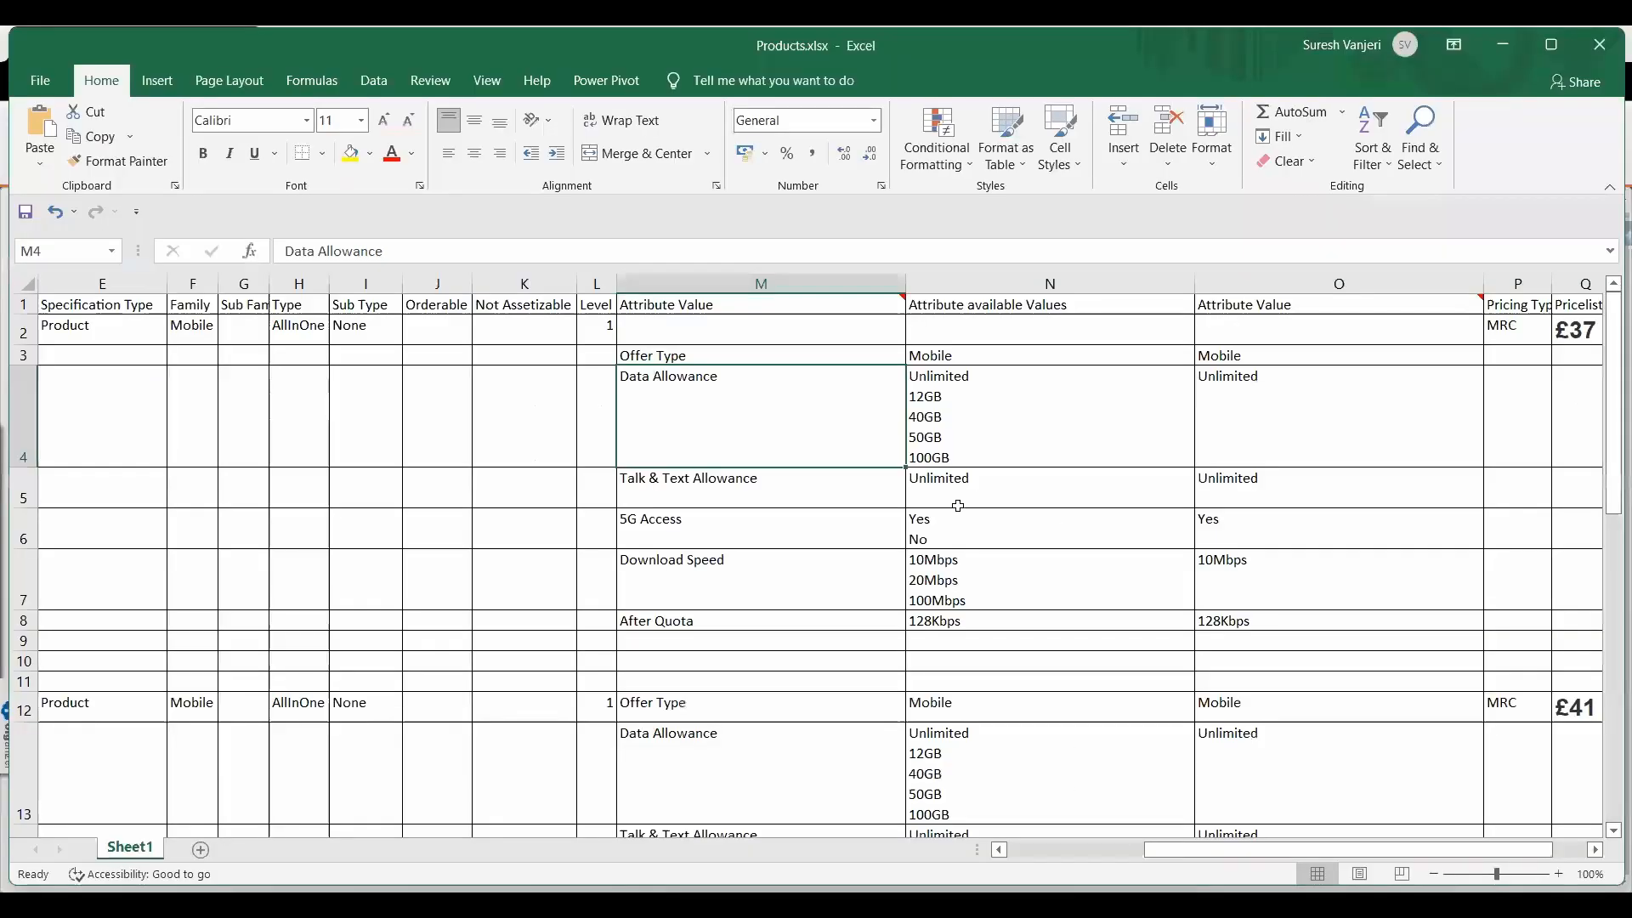
left_click(958, 515)
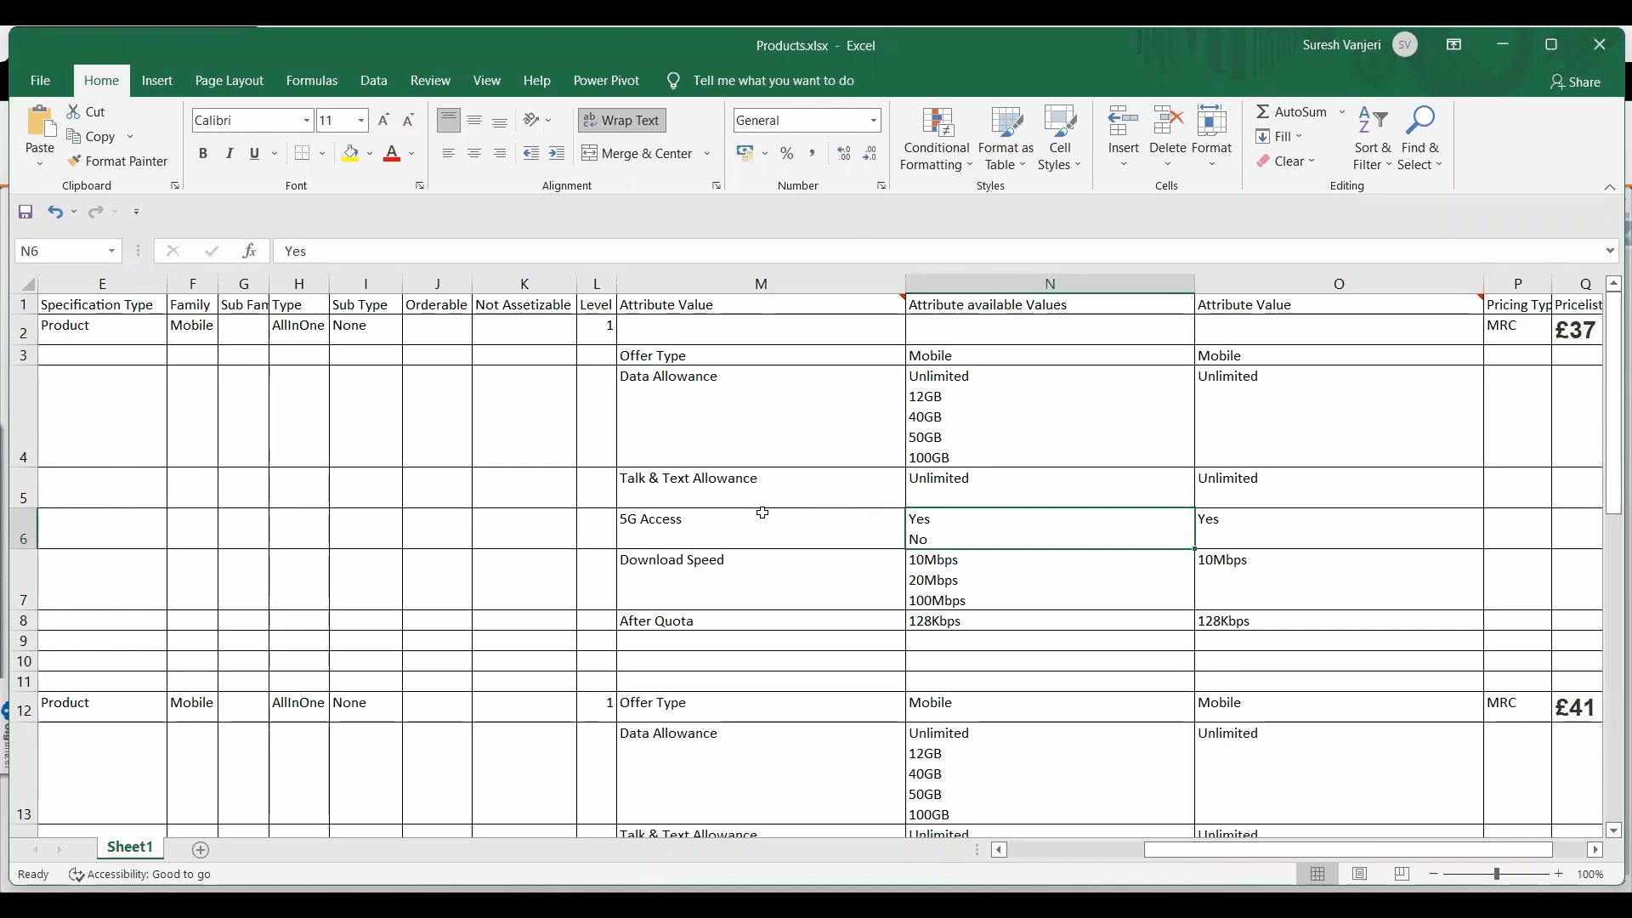
left_click(668, 407)
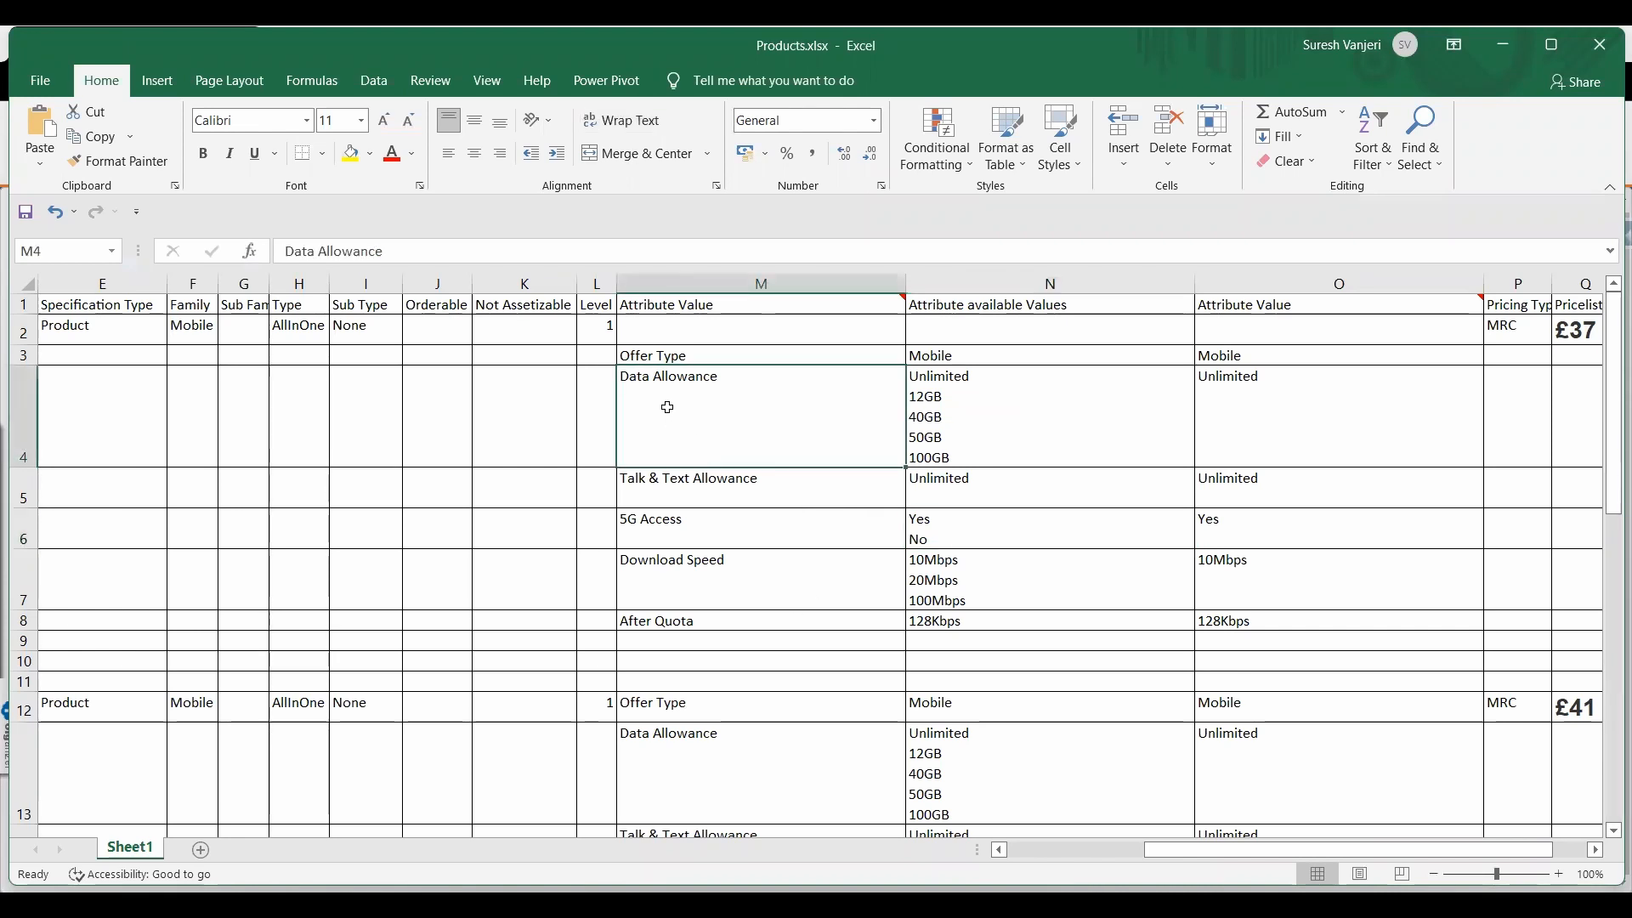
key("ctrl+c")
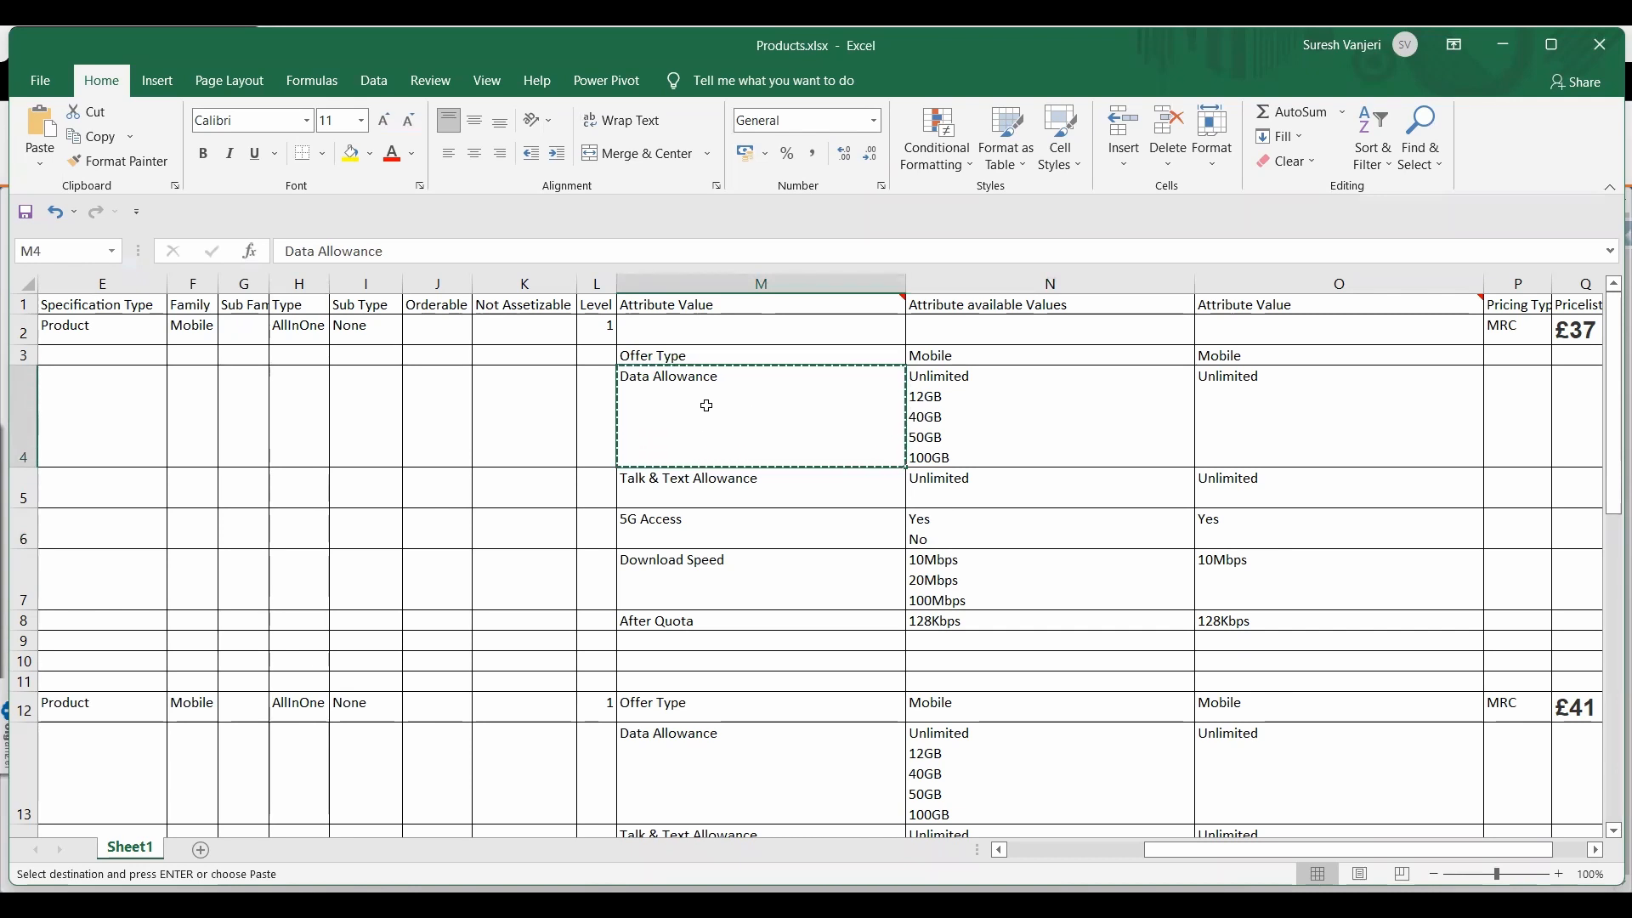
key("alt")
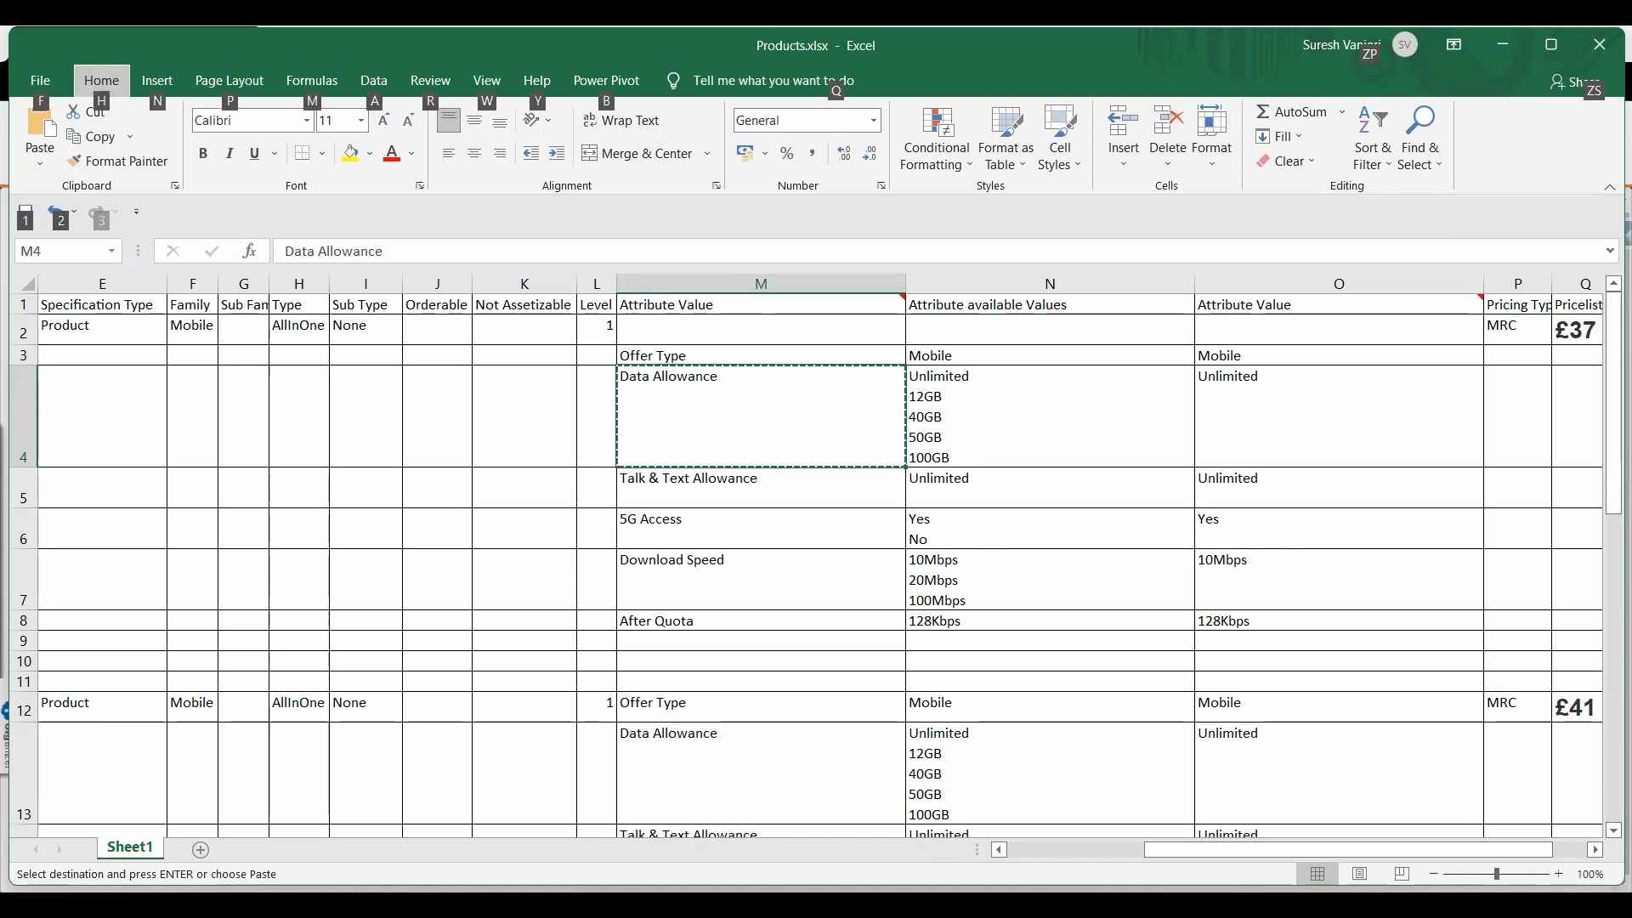
Return to Vlocity Product Console and start a new attribute with the name Data Allowance
key("alt+Tab")
left_click(104, 266)
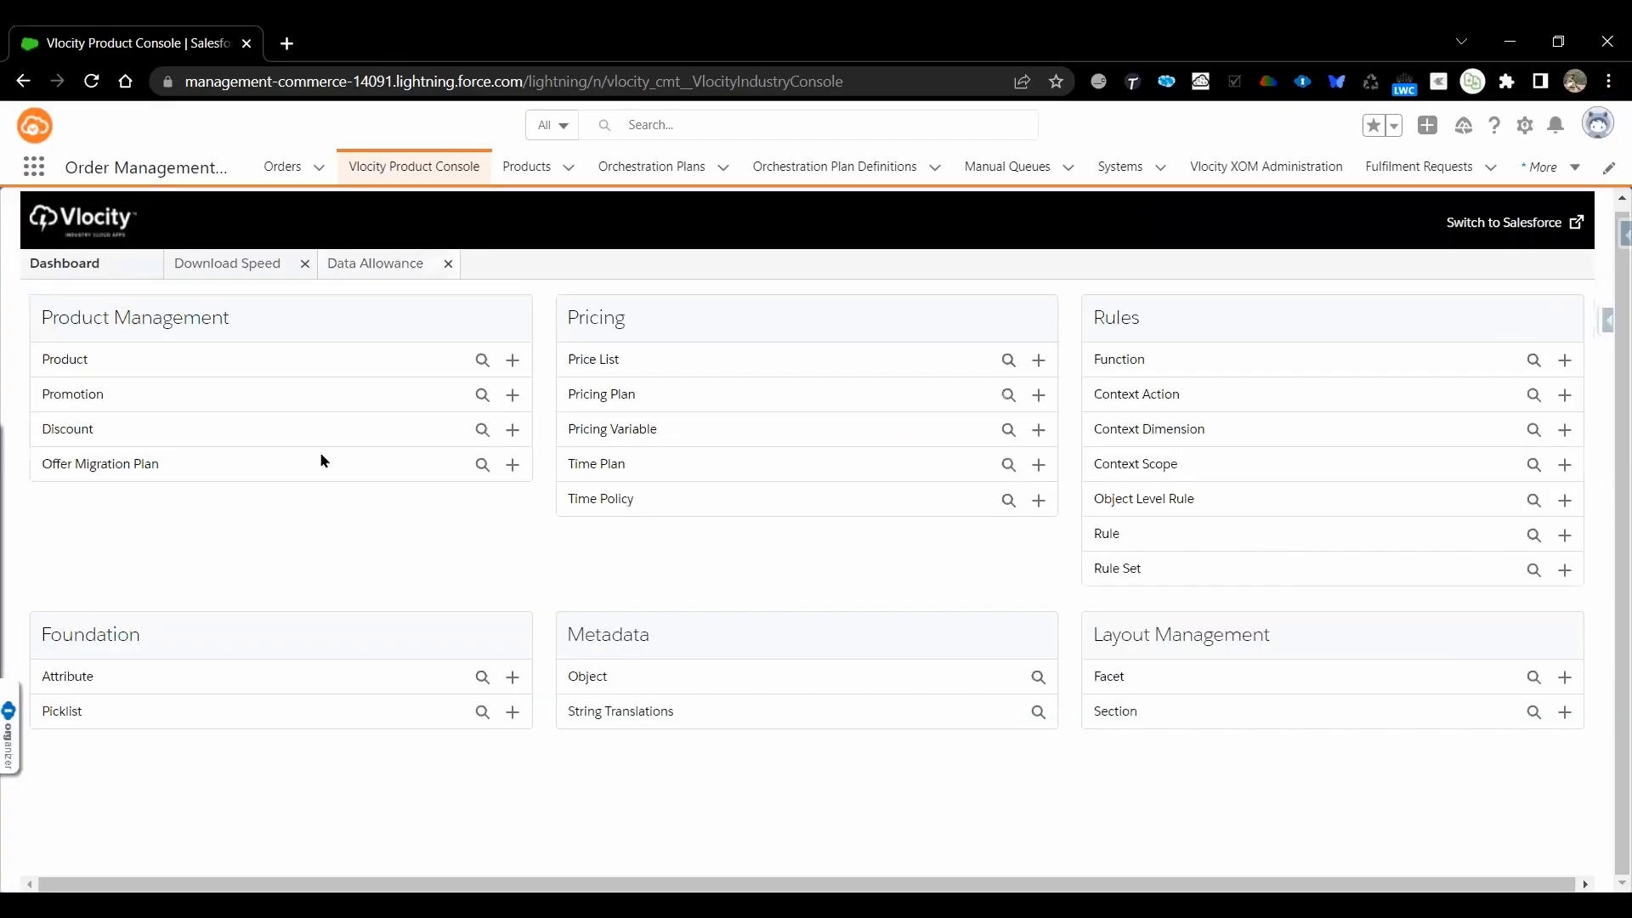
left_click(512, 677)
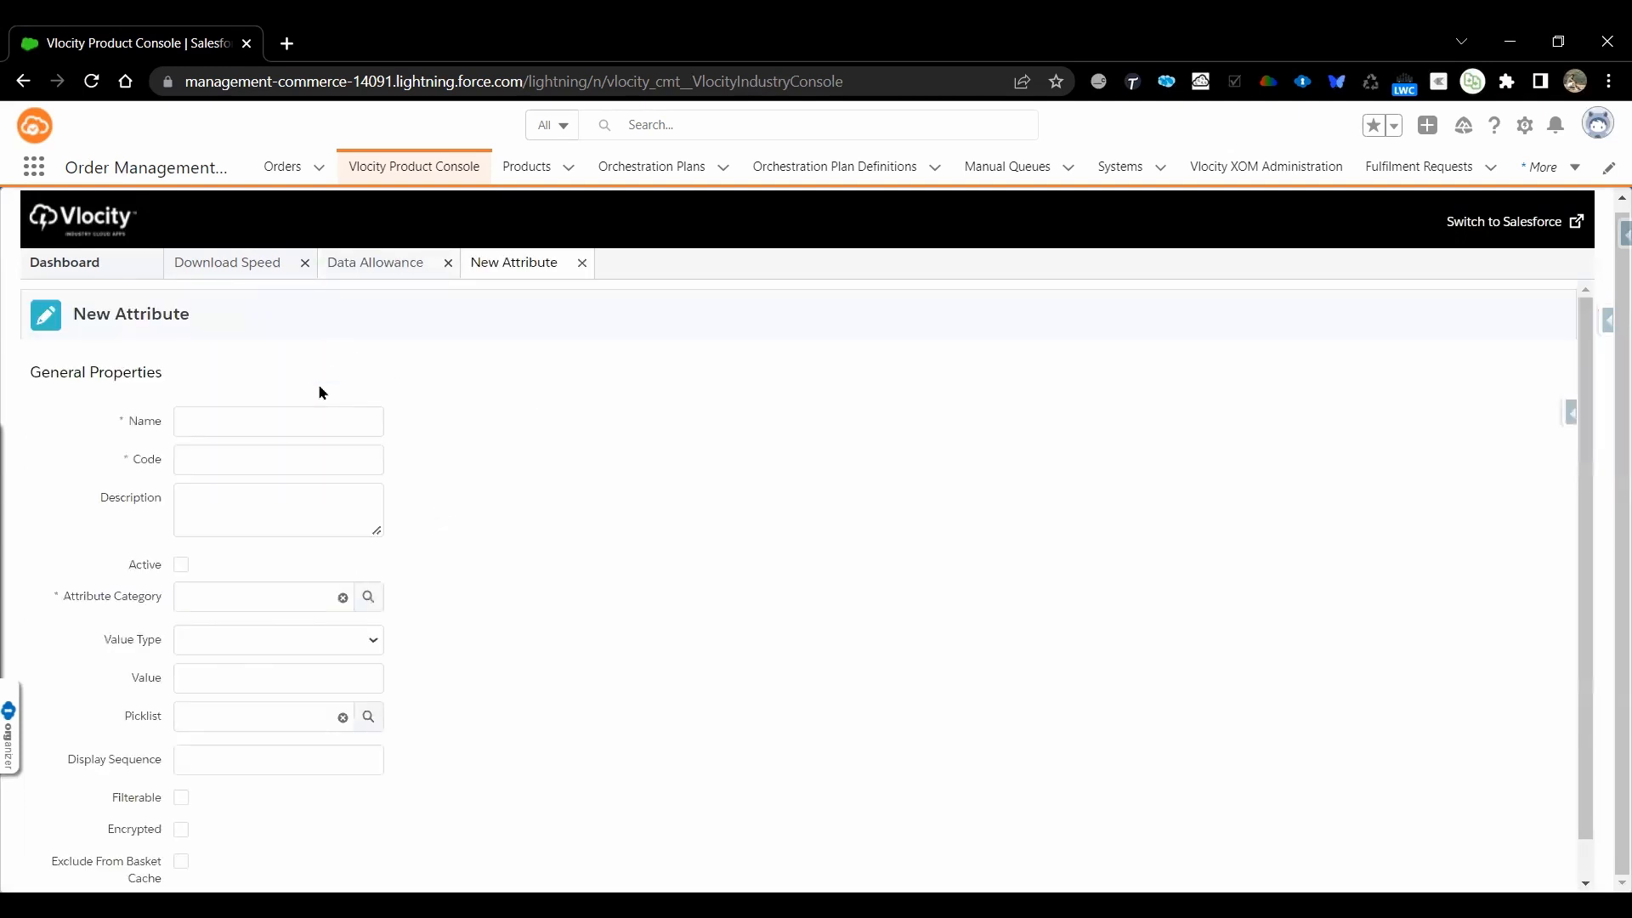
left_click(260, 425)
key("ctrl+v")
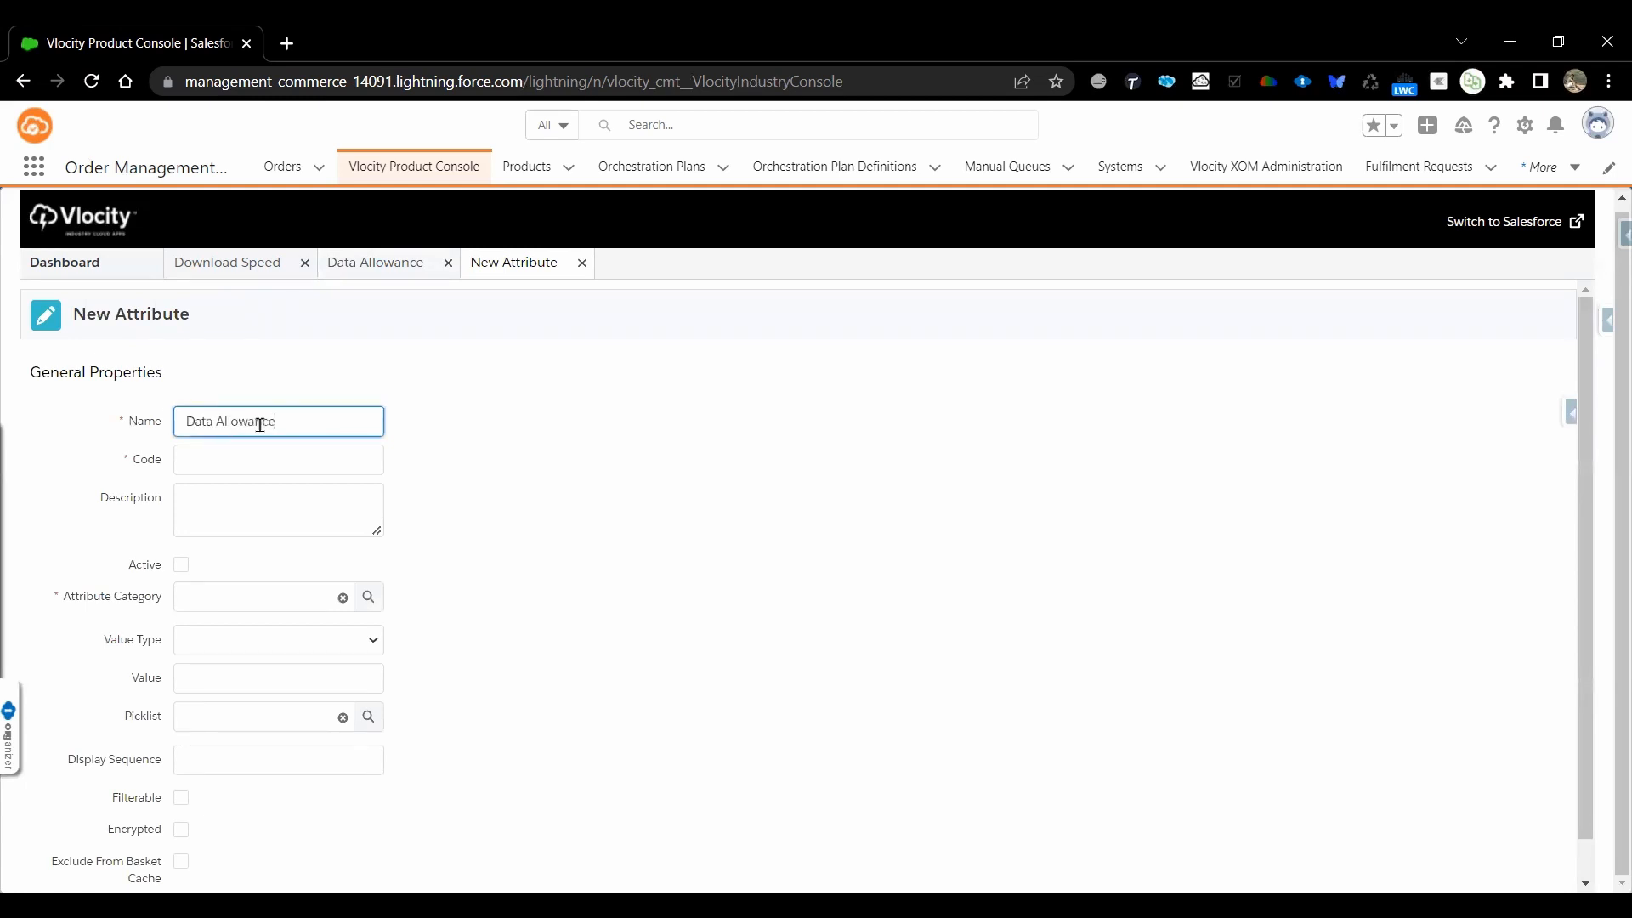
Give the Data Allowance attribute the code ATT_Data_Allowance
left_click(255, 453)
type("AT")
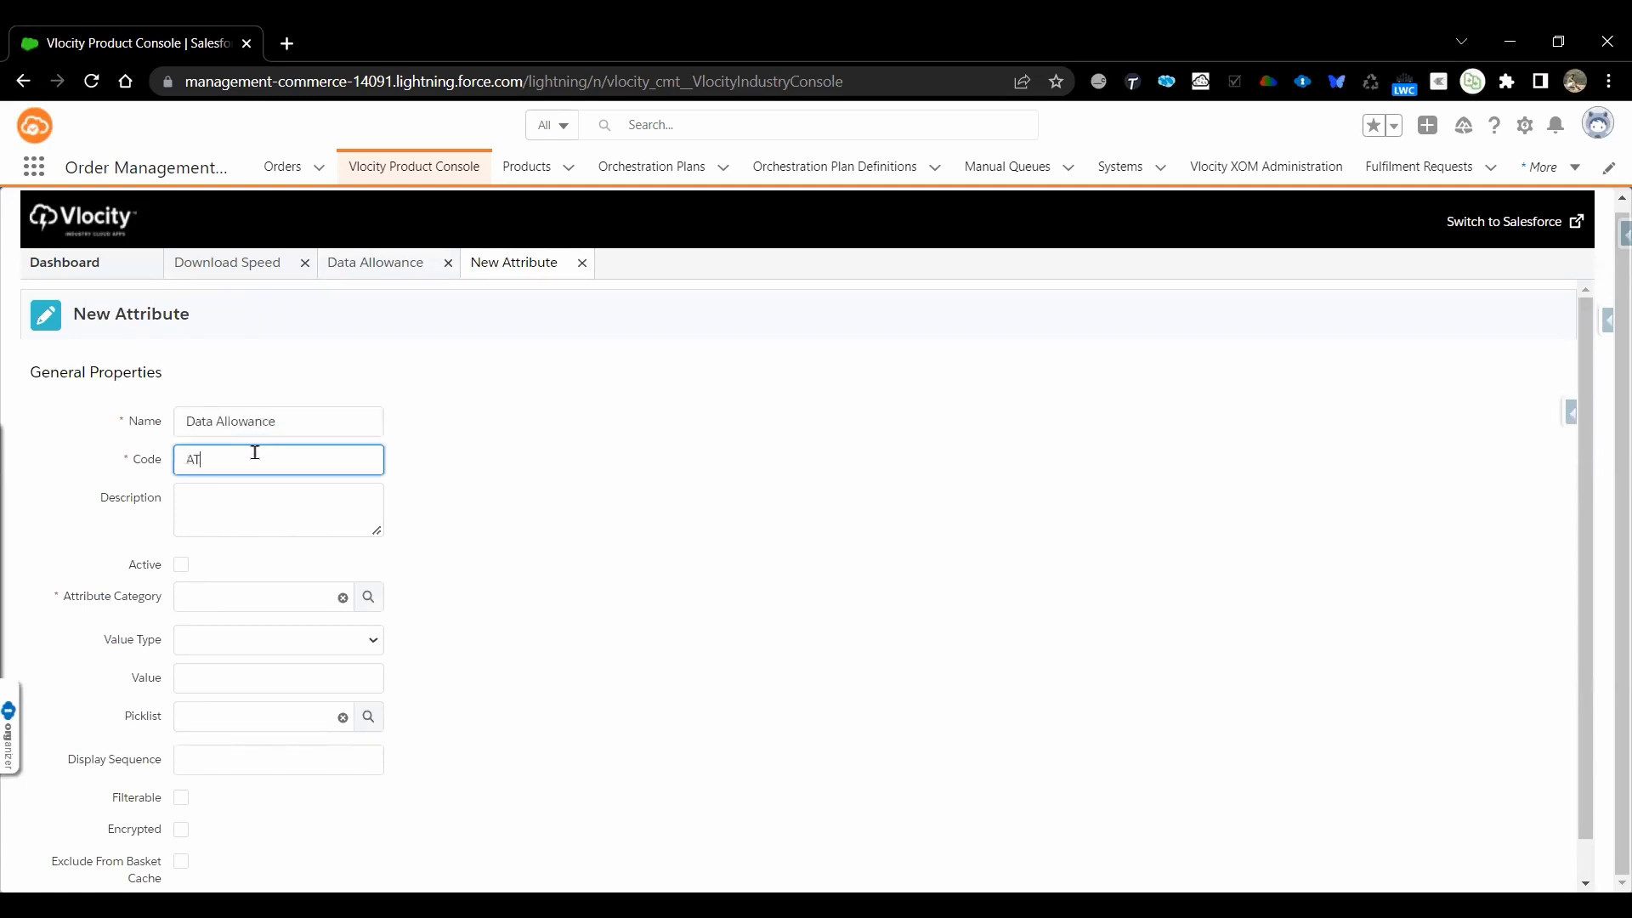
type("T_")
key("ctrl+v")
left_click(246, 457)
key("BackSpace")
type("_")
Describe the attribute as "Data Allowance for Mobile commercial" and make it active
left_click(258, 516)
key("ctrl+v")
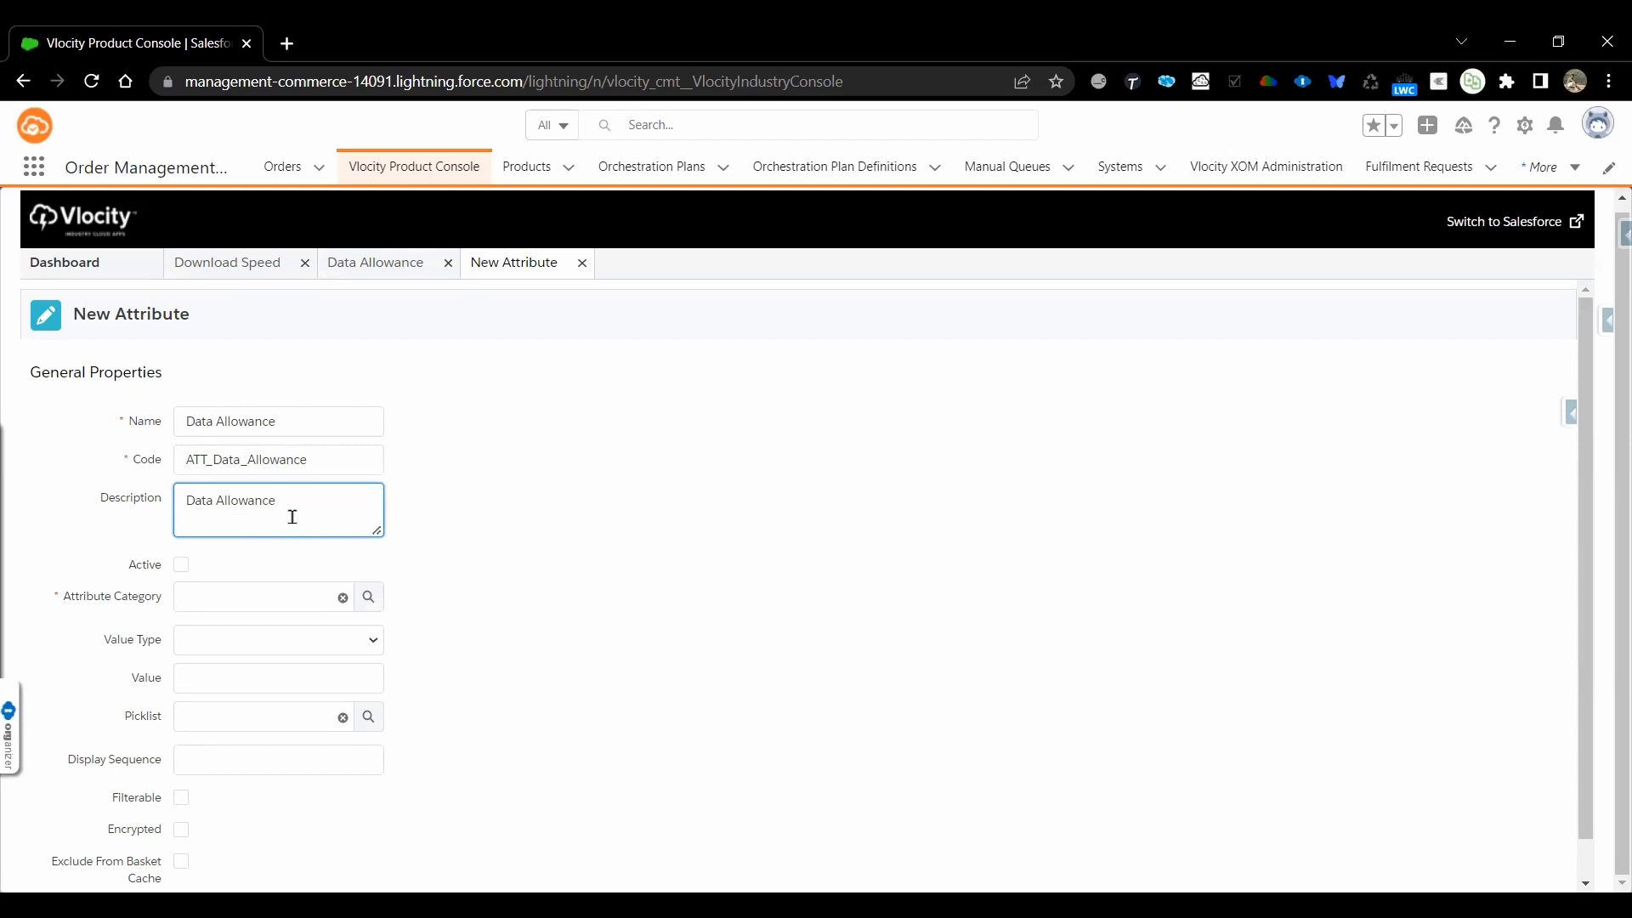
type("for Mo")
type("bile comme")
type("rcila")
type("a")
type("l")
left_click(182, 566)
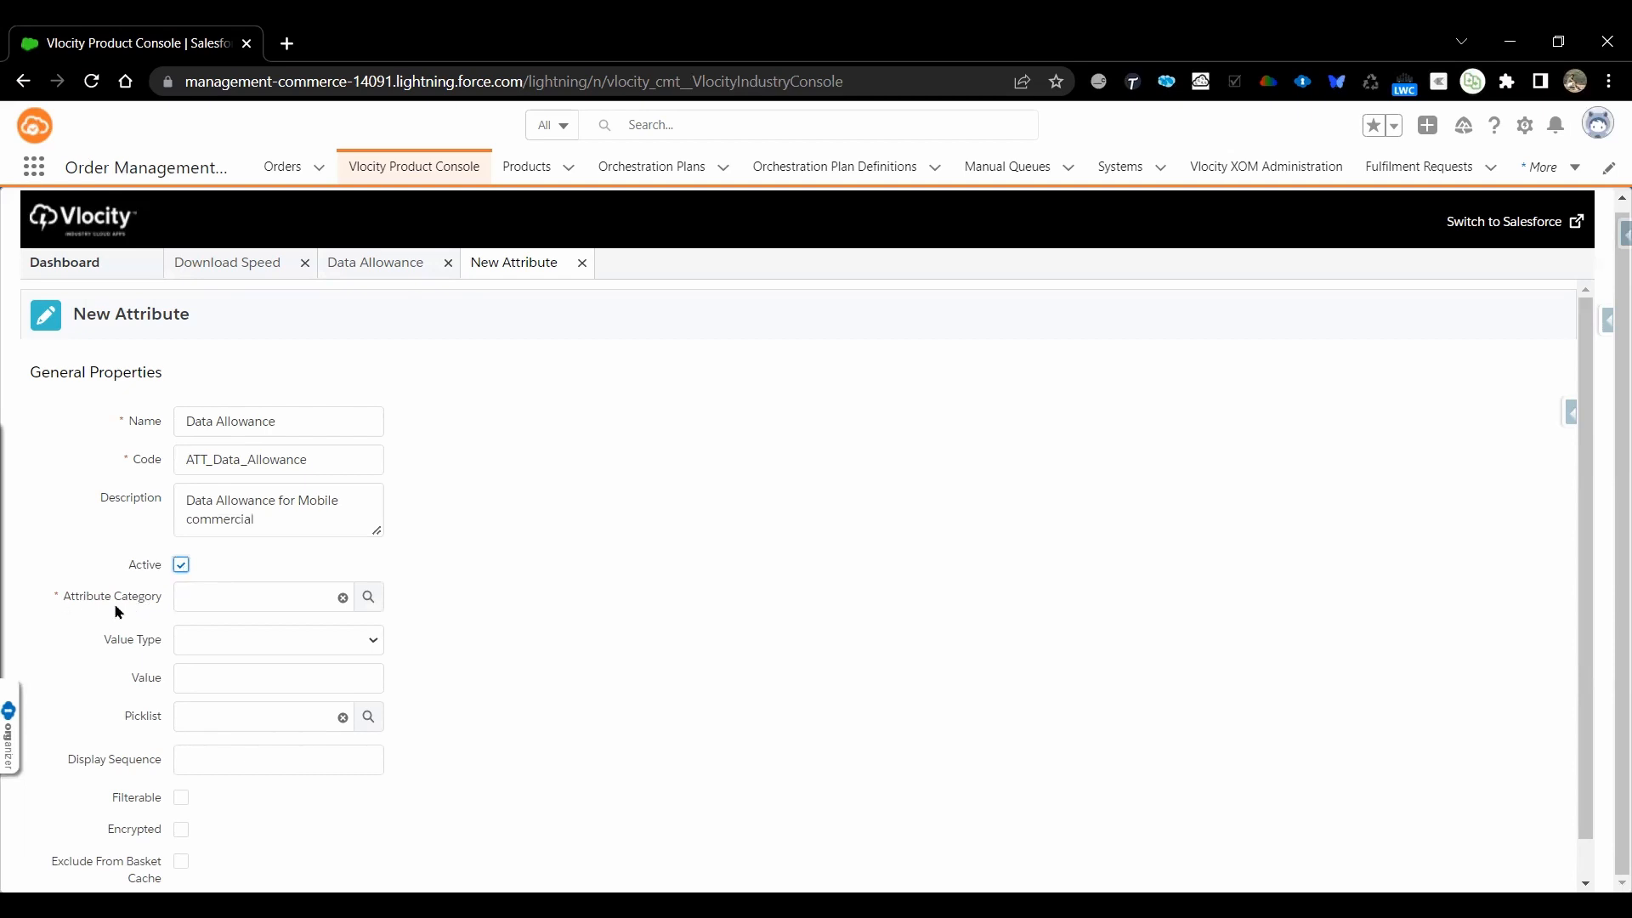
Assign the Mobile Plans attribute category to the Data Allowance attribute
left_click(374, 600)
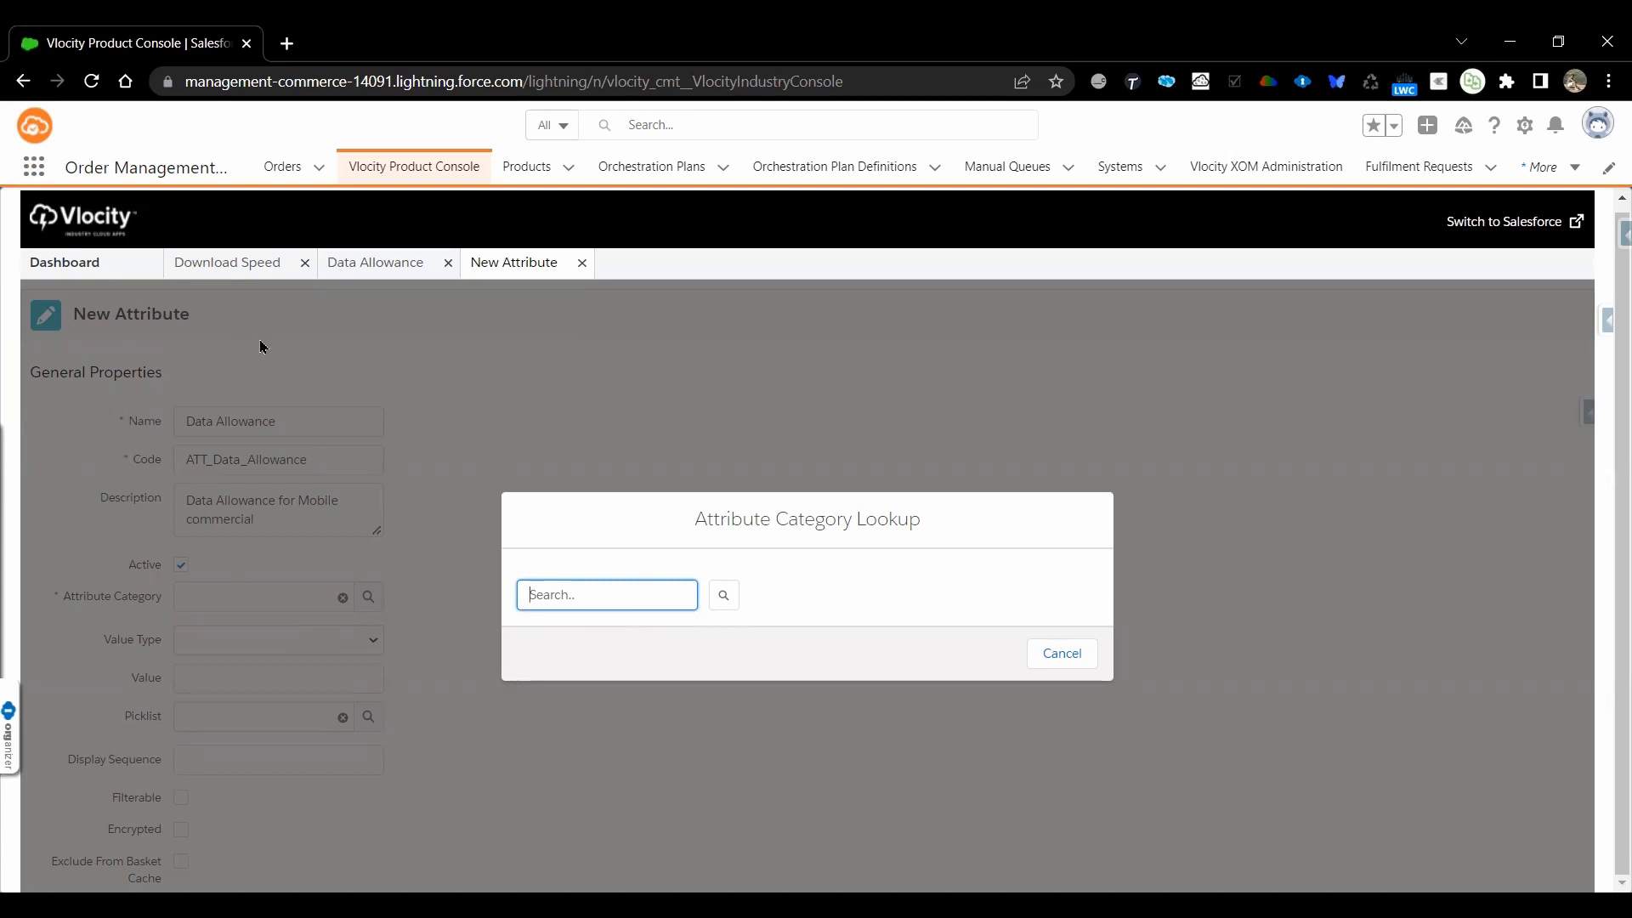
left_click(722, 598)
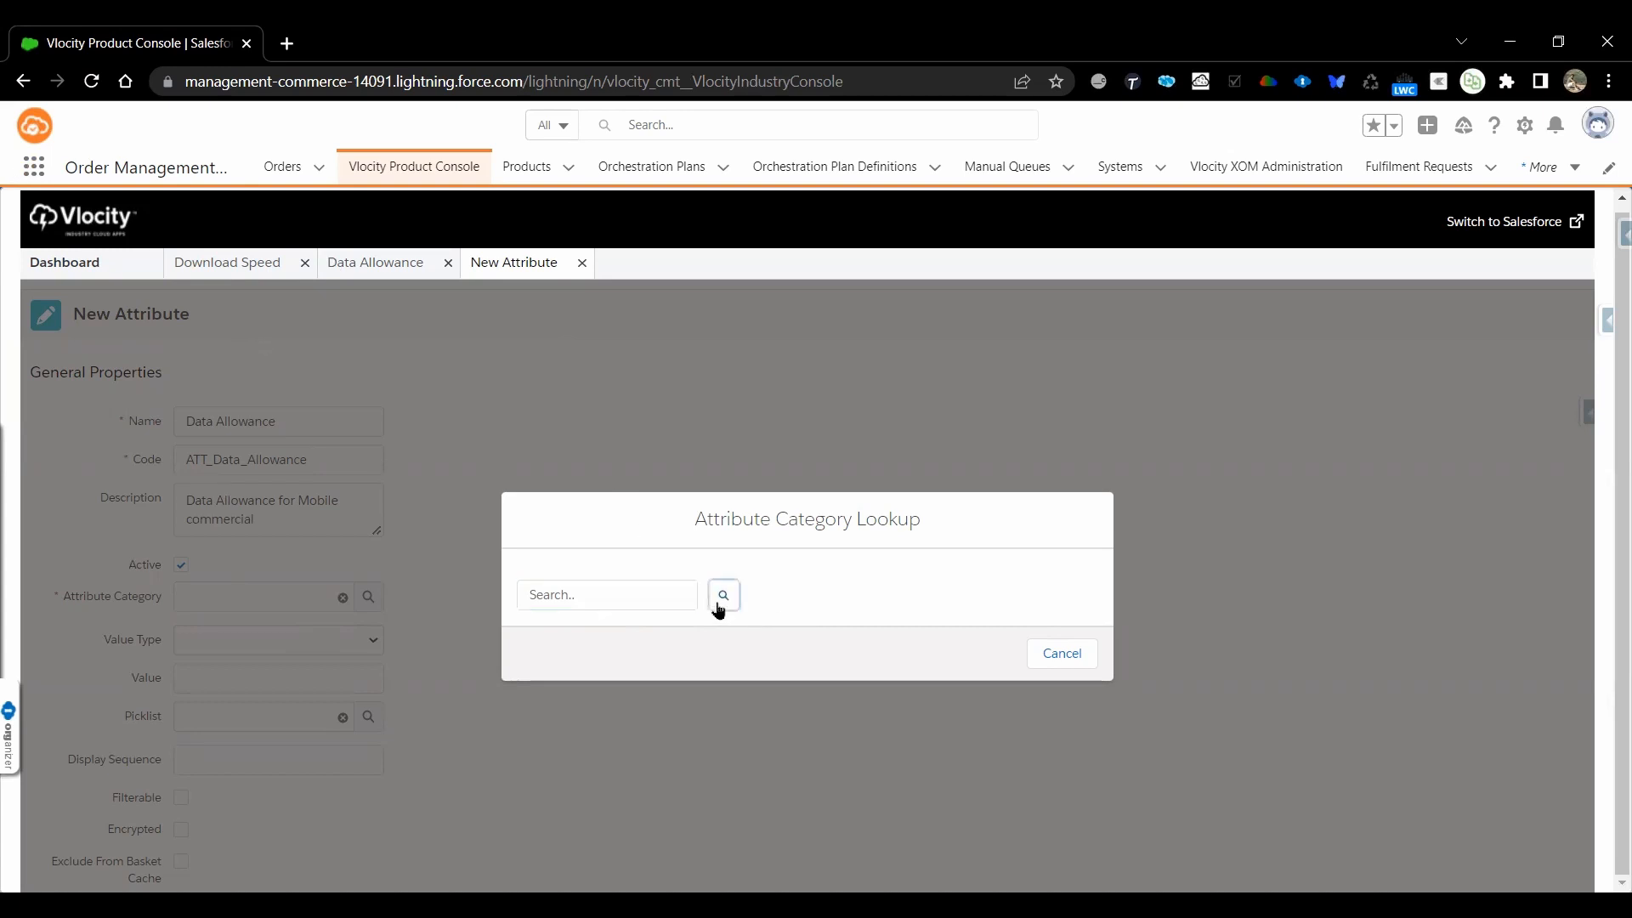
scroll(716, 604, "down", 1)
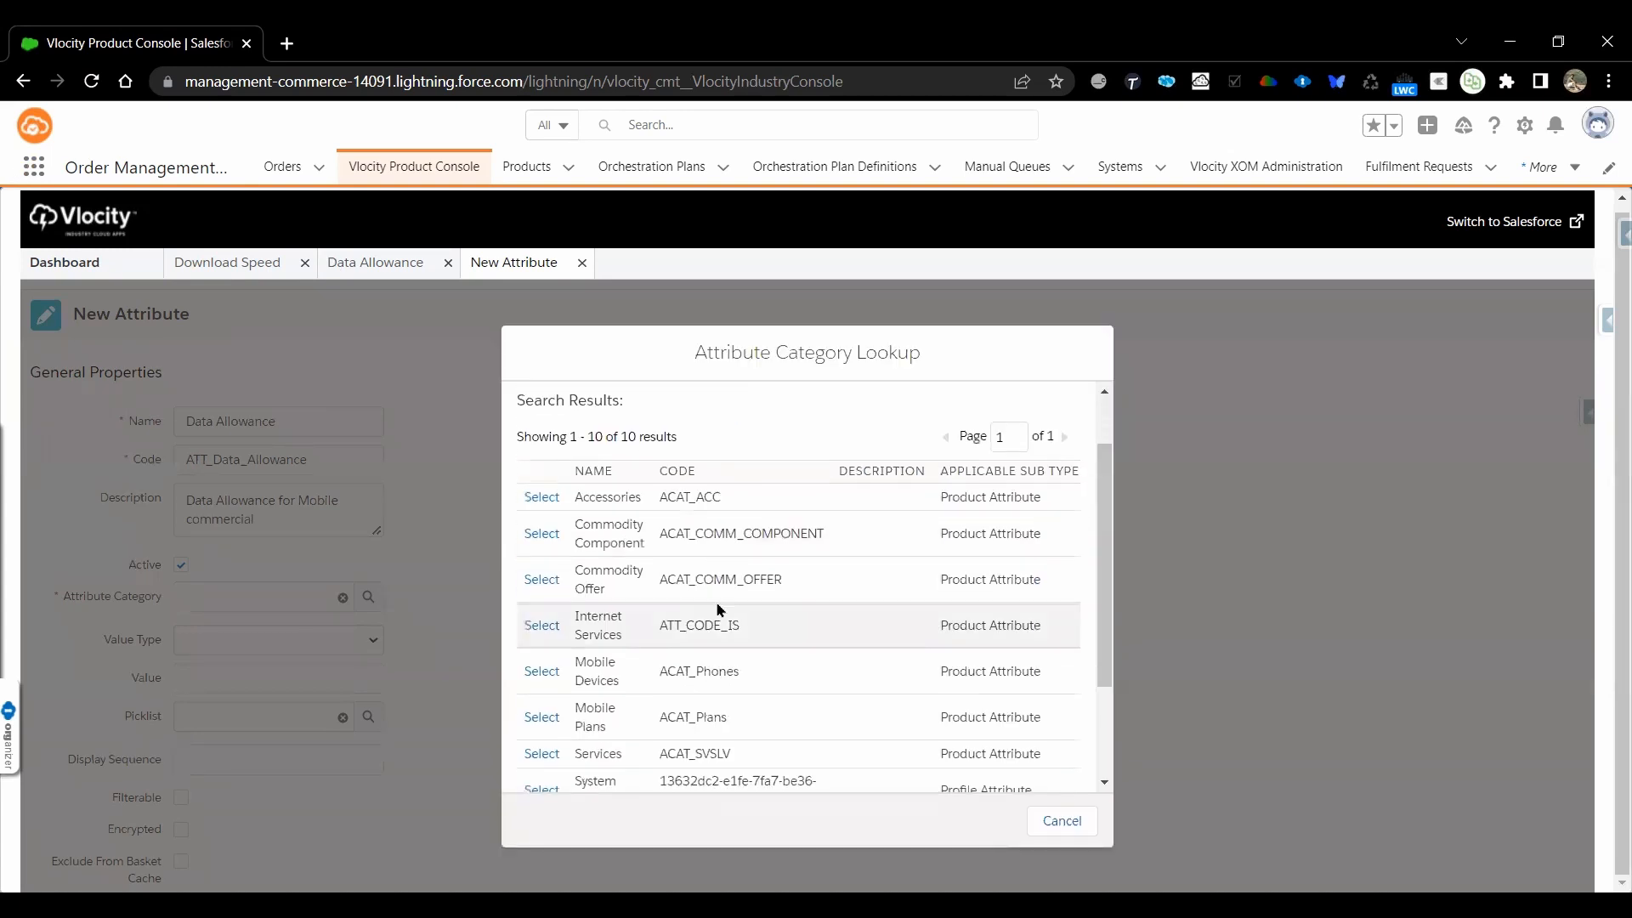
left_click(541, 719)
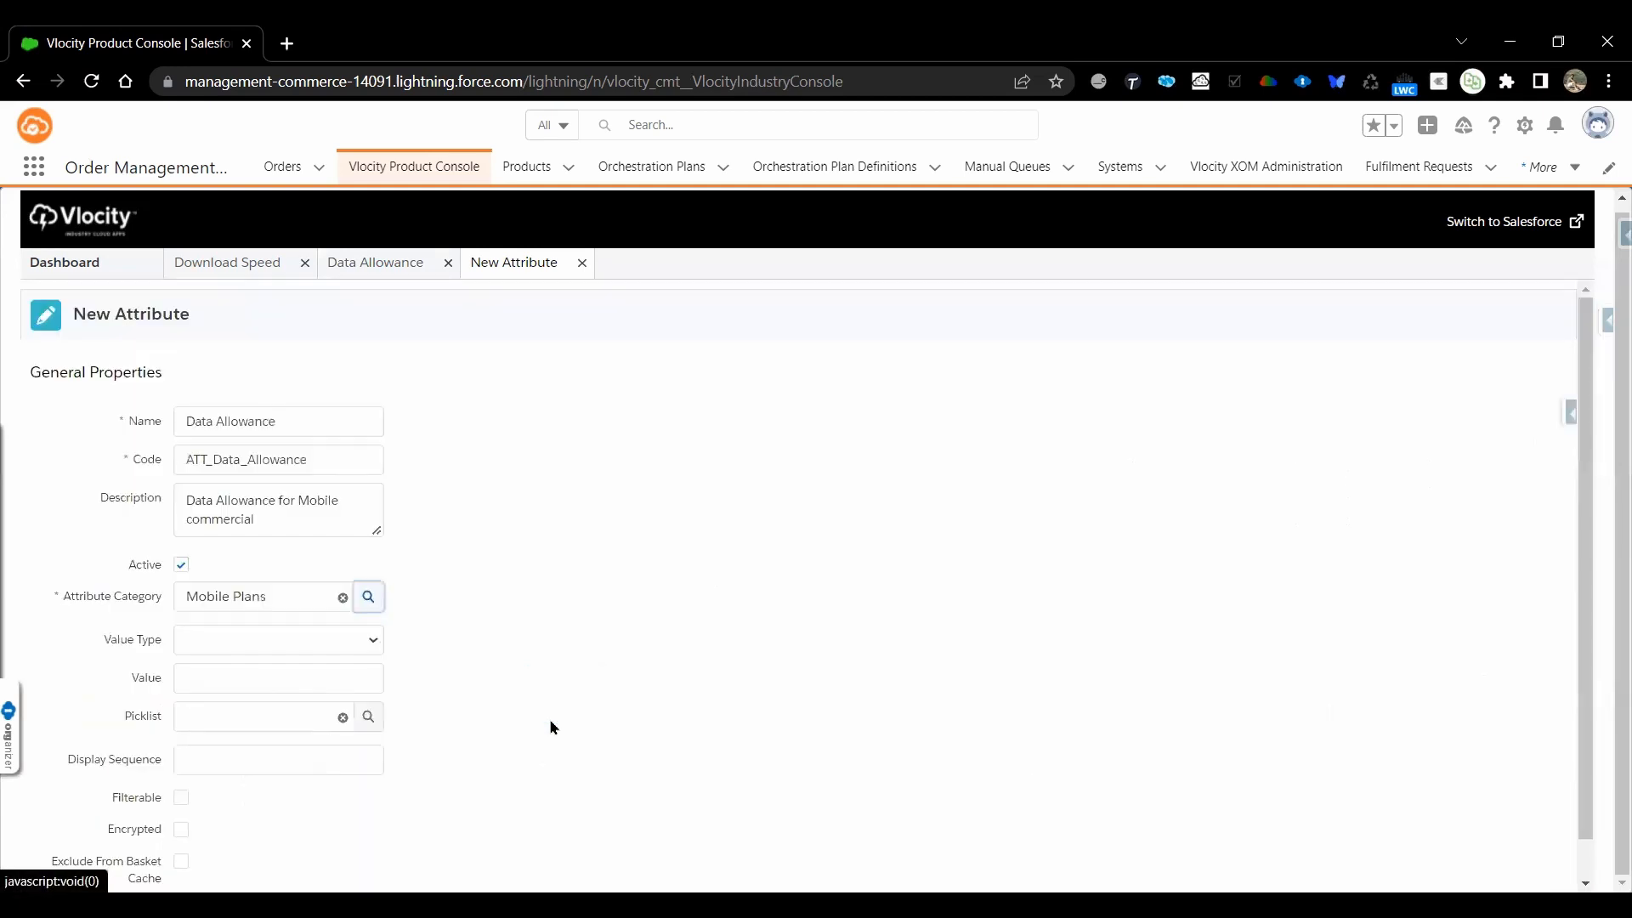
Set the attribute's value type to Picklist with the Data Allowance picklist, and save the attribute
left_click(315, 651)
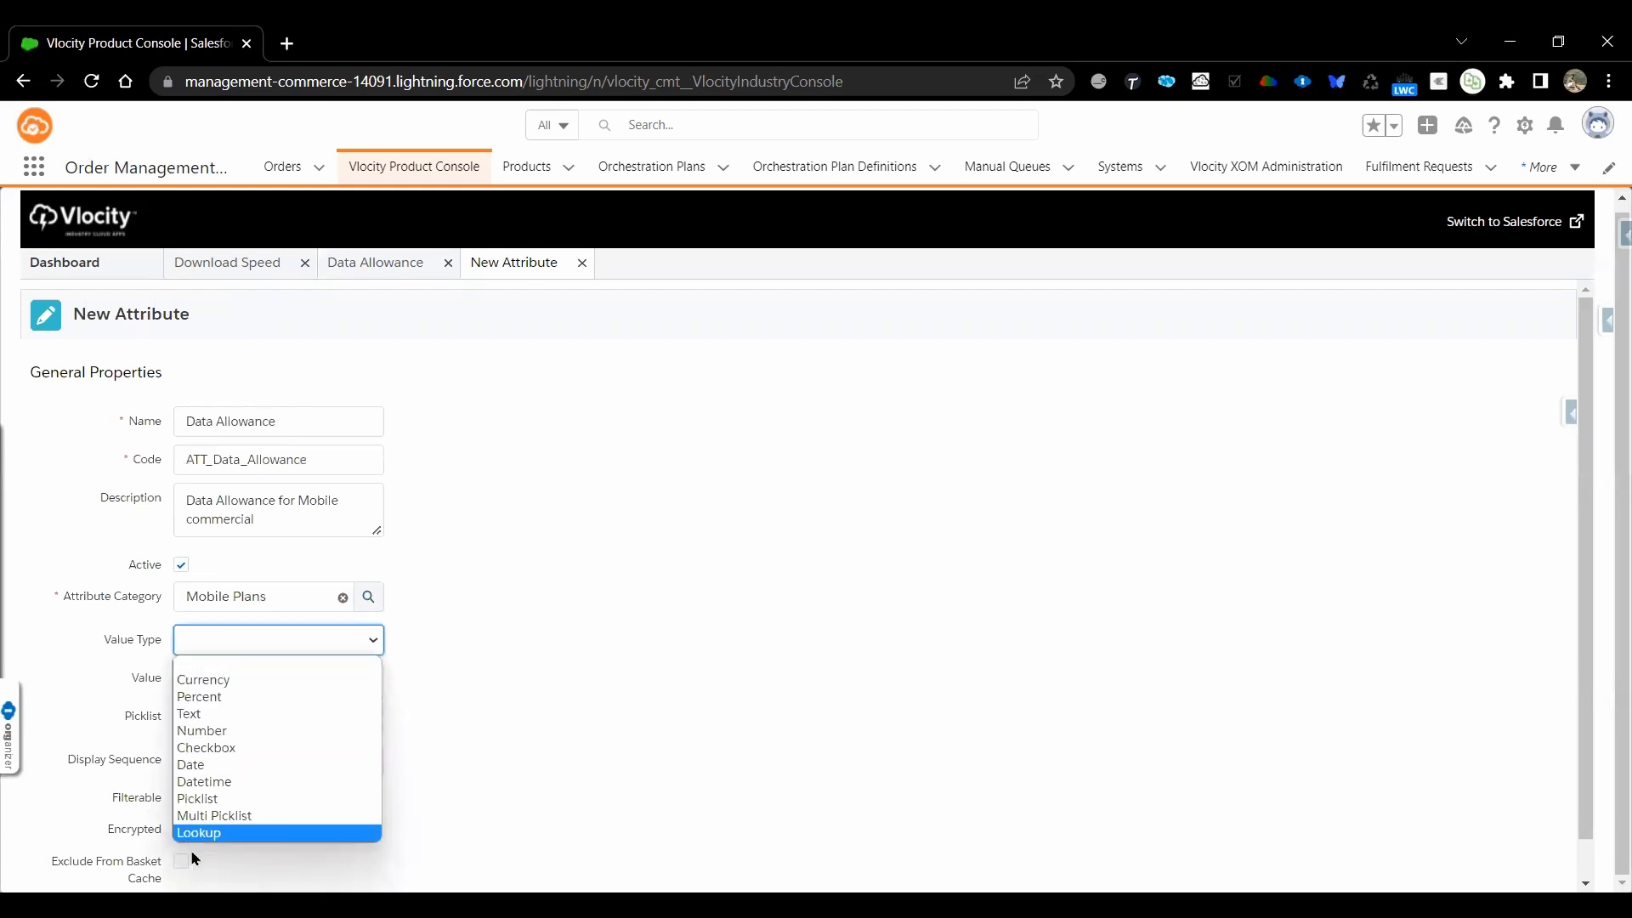
left_click(213, 807)
left_click(368, 716)
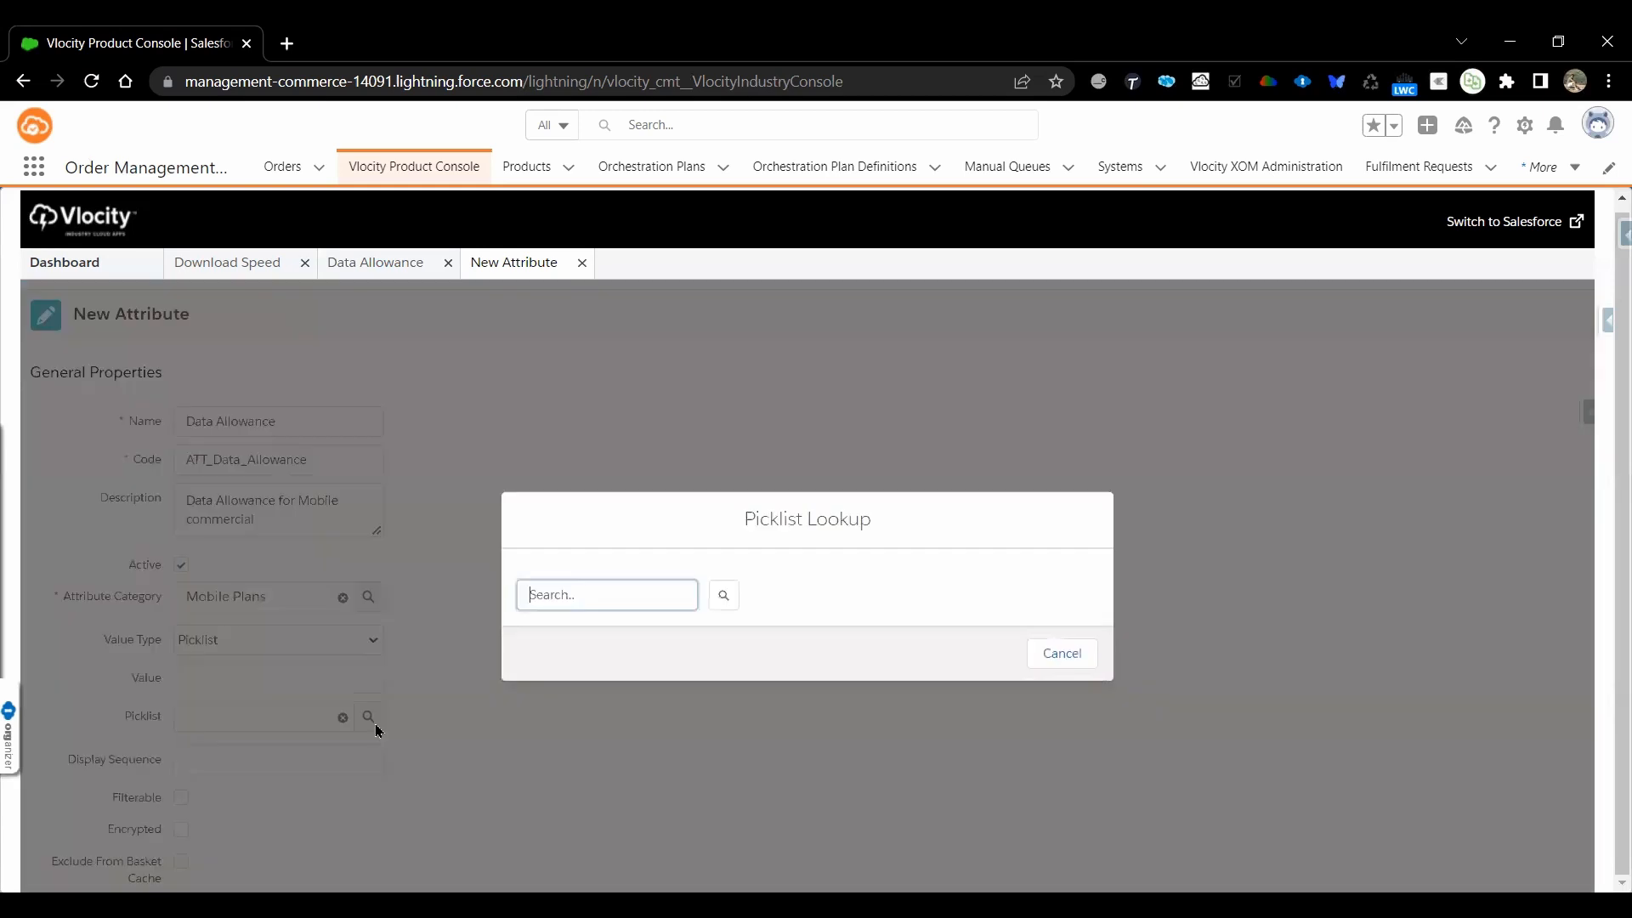
key("ctrl+v")
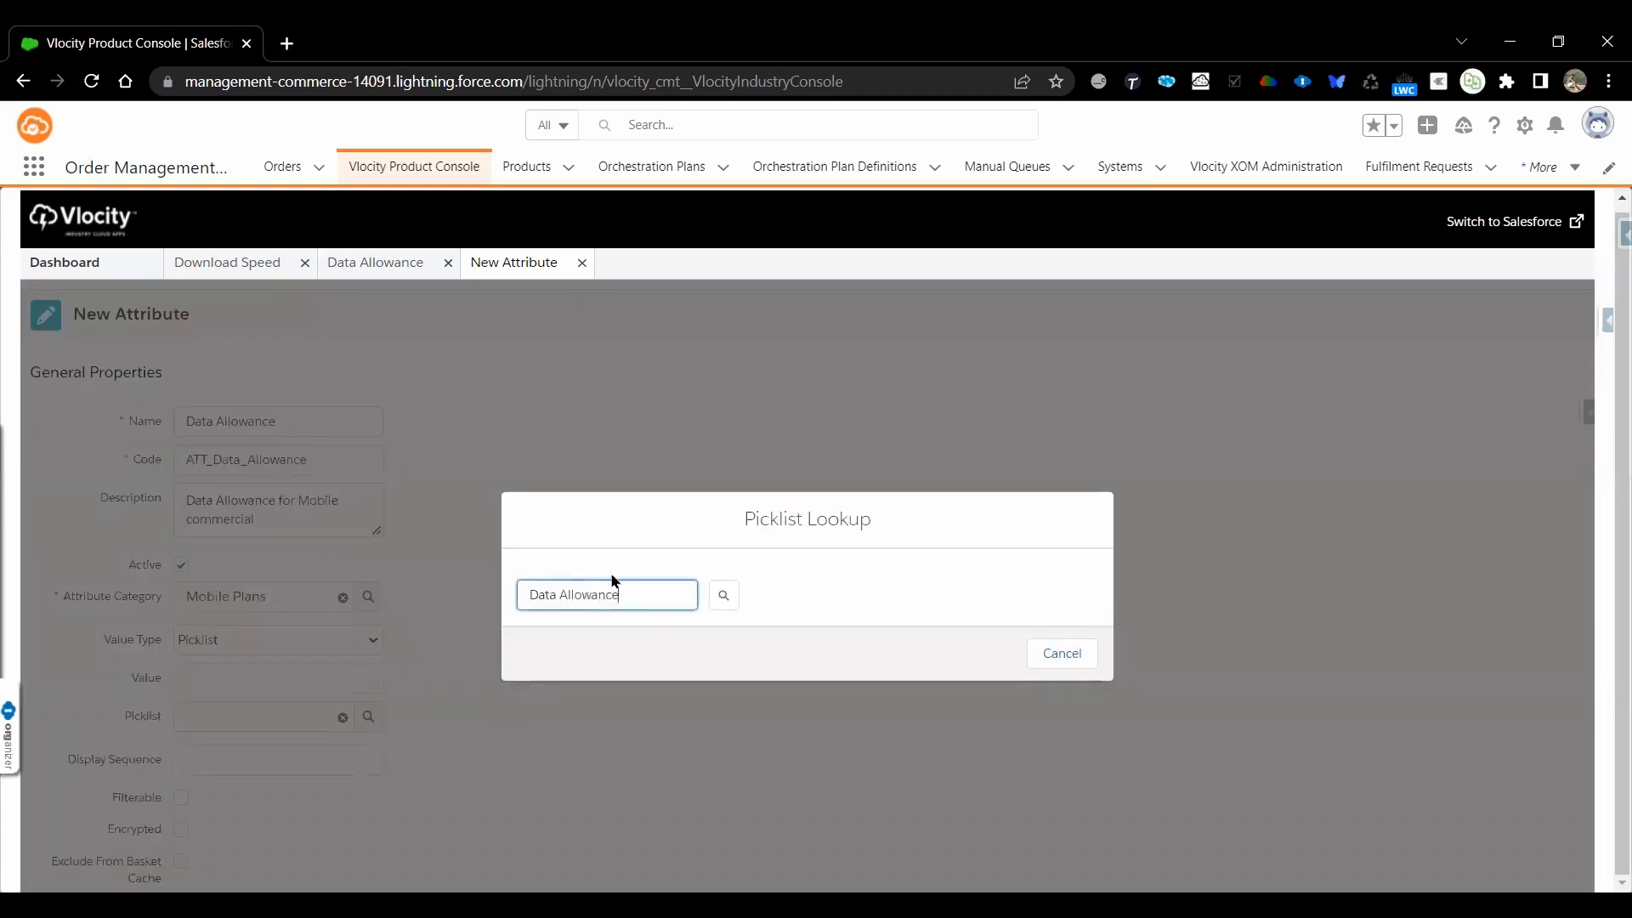
left_click(727, 596)
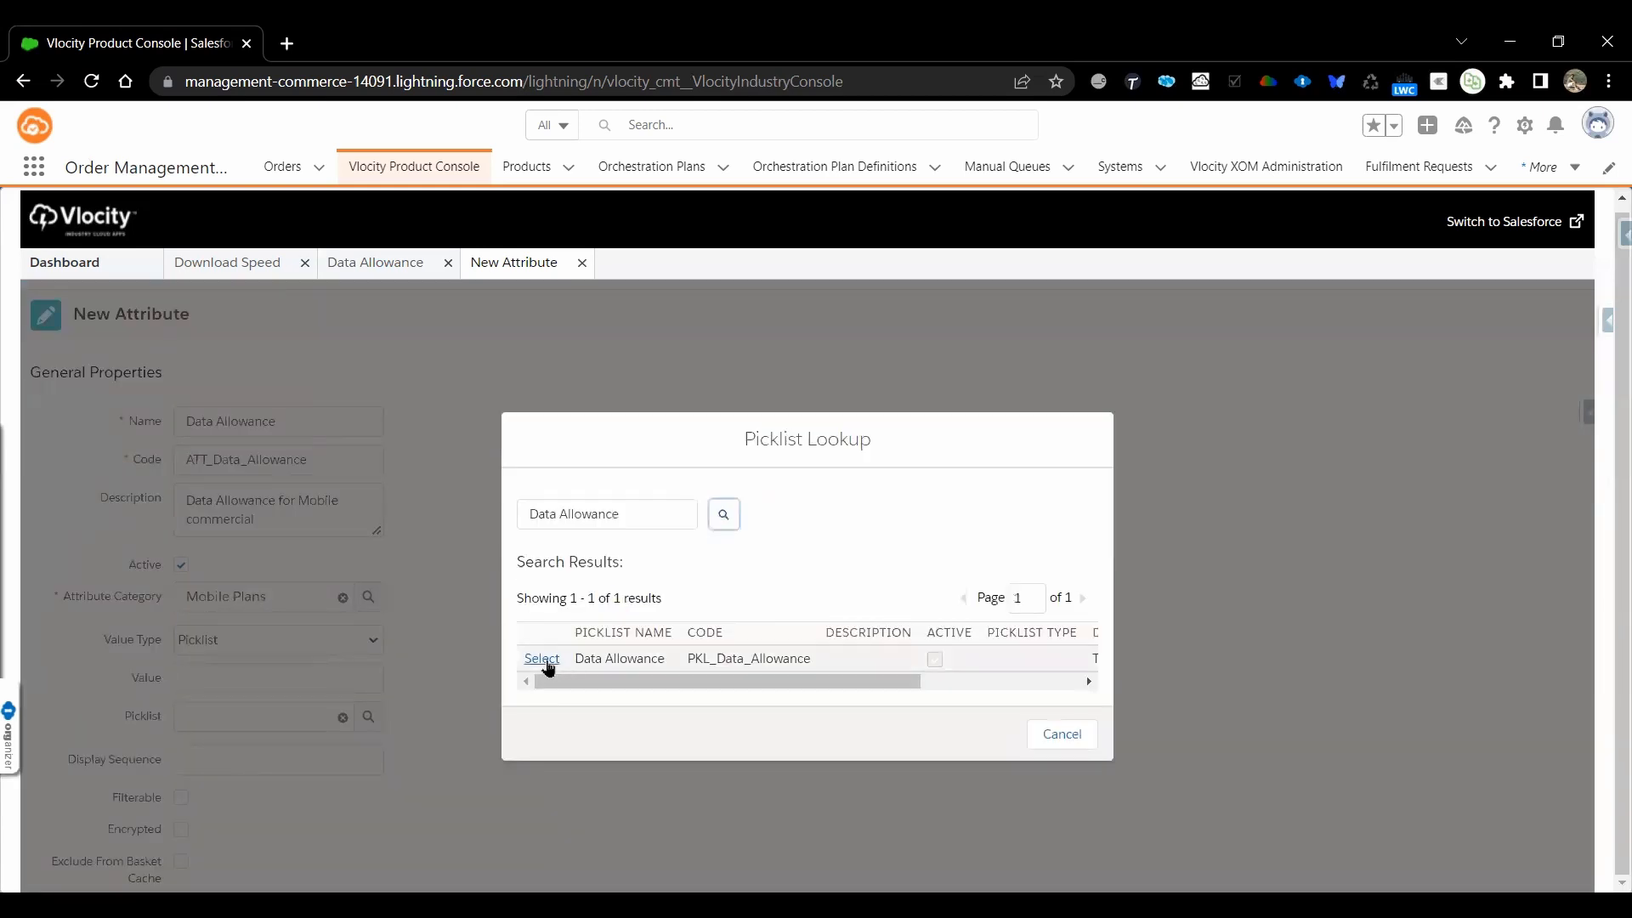
left_click(545, 662)
scroll(429, 708, "down", 1)
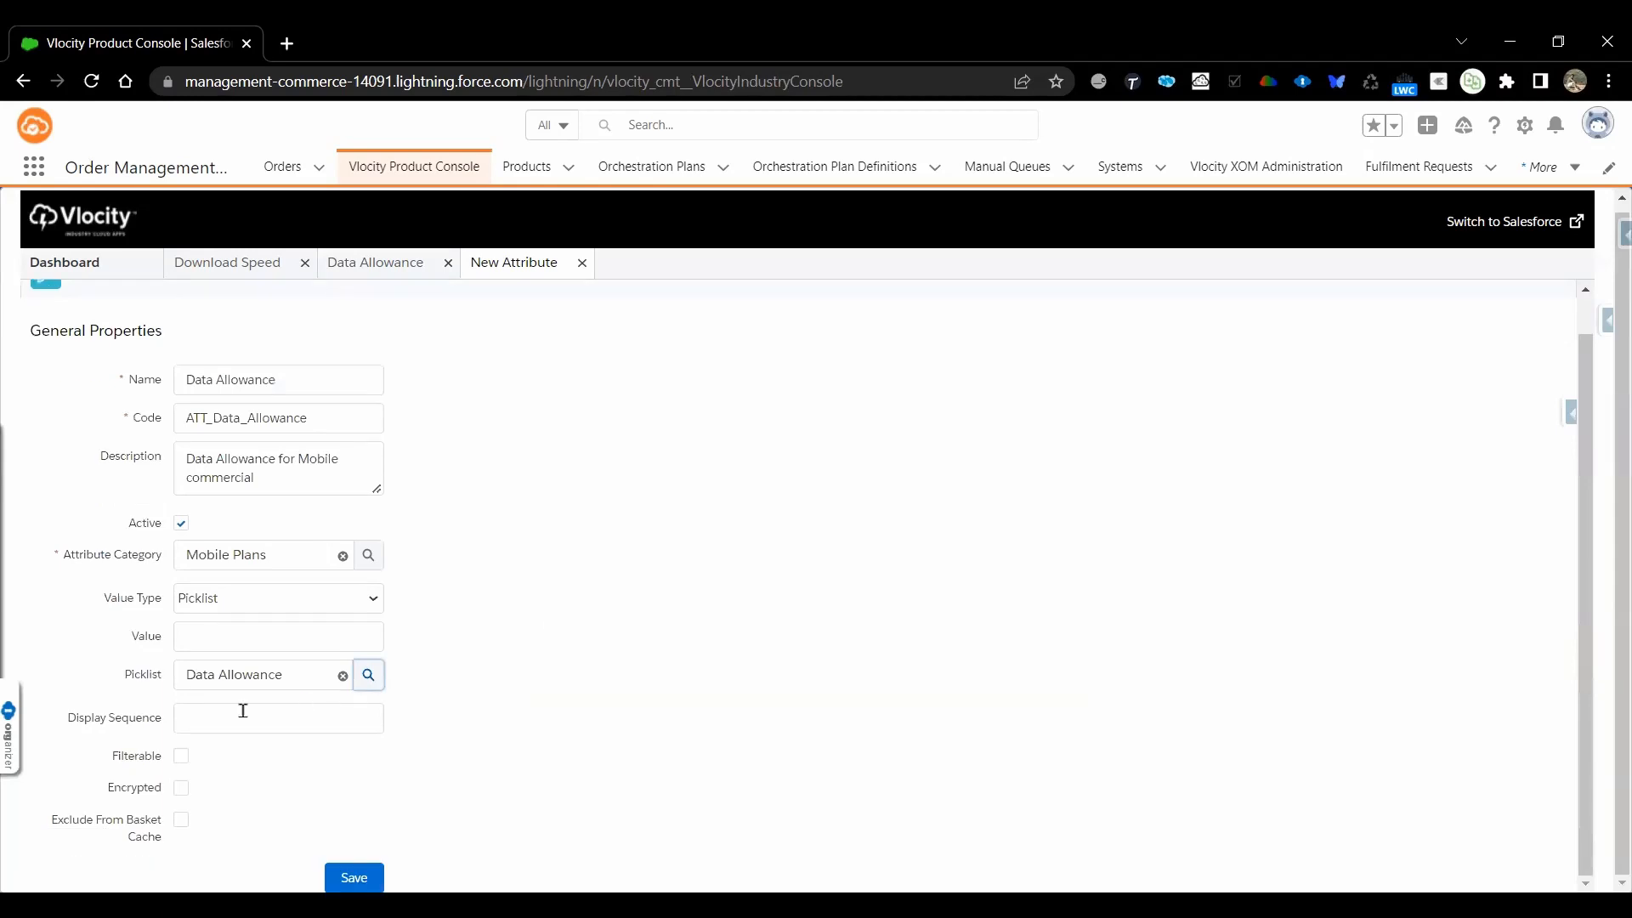
left_click(353, 878)
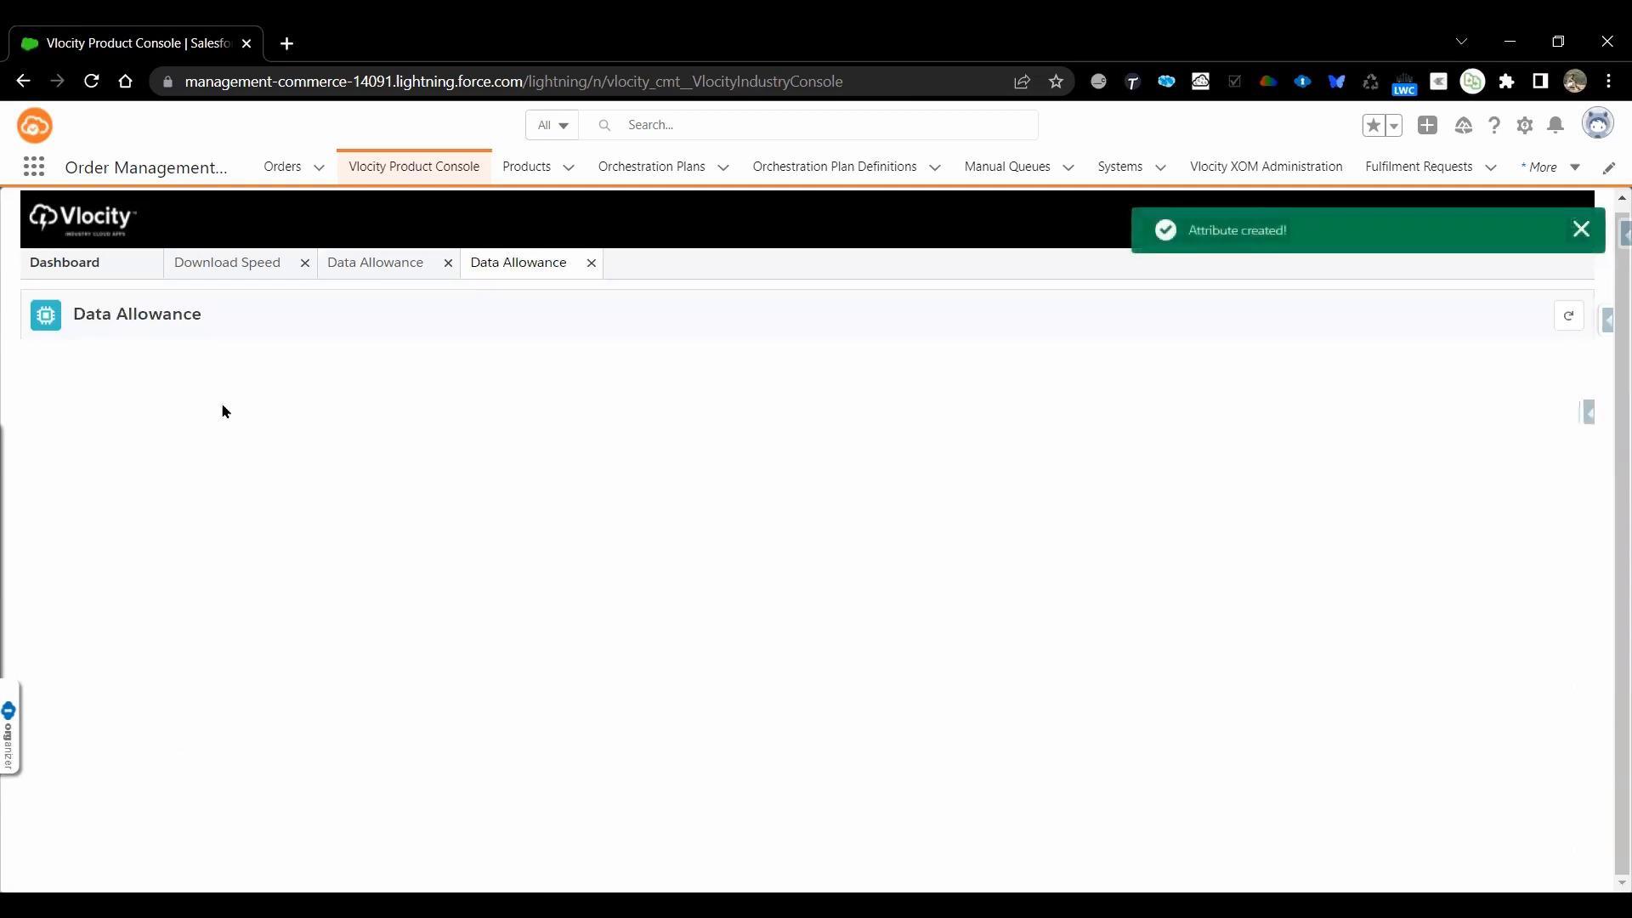
Add Object Type Object to the Data Allowance attribute's applicable objects and save
left_click(82, 404)
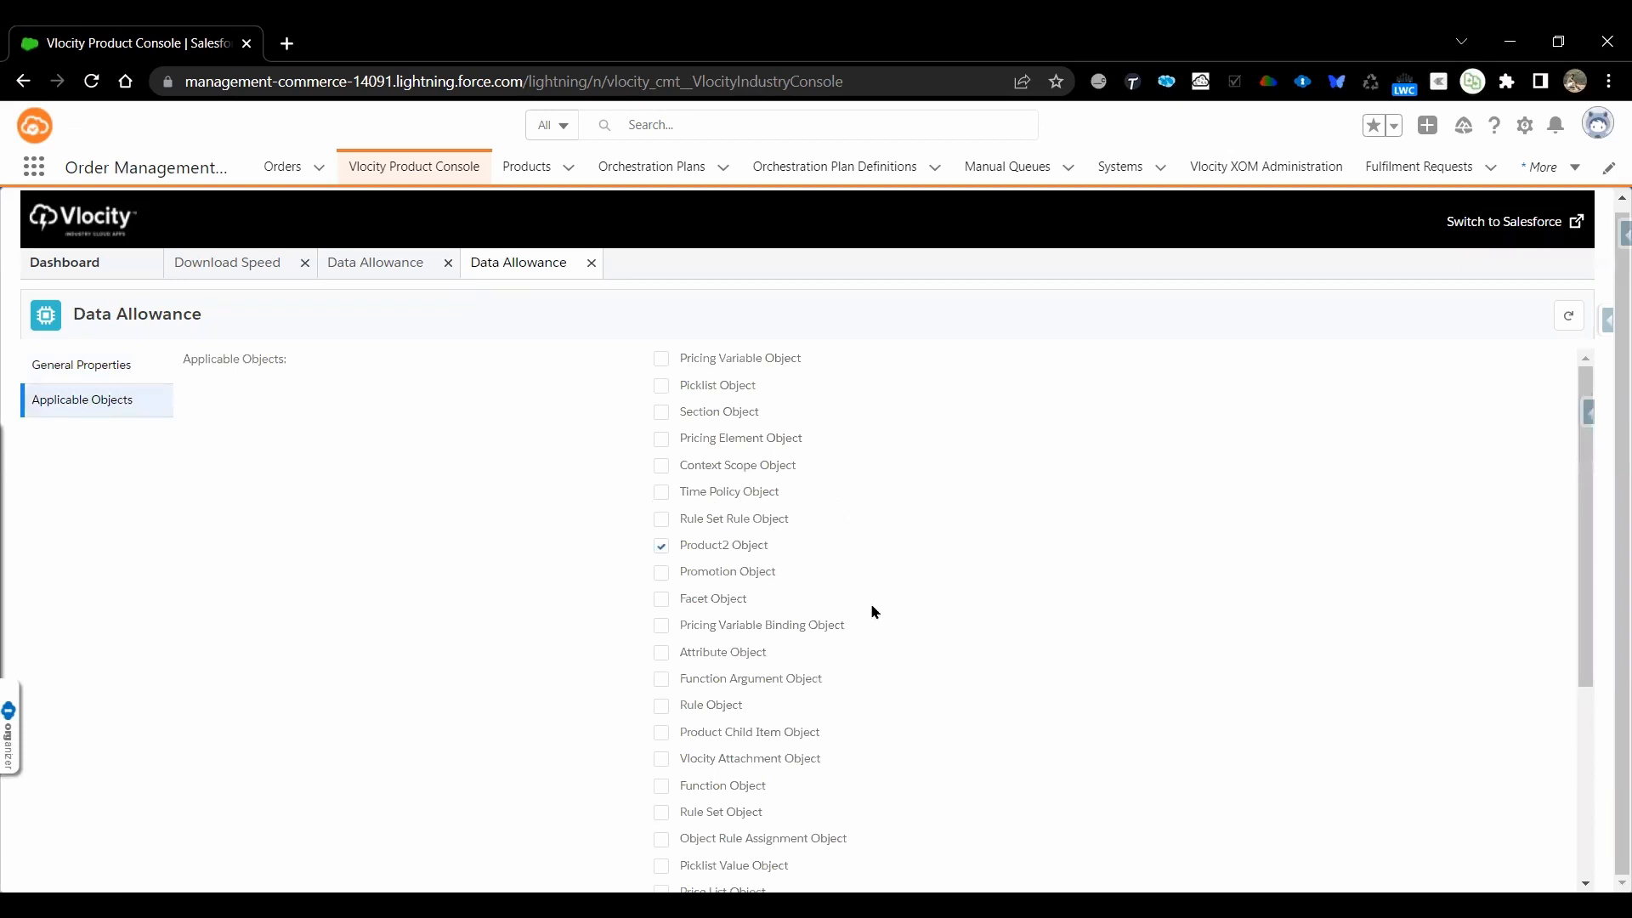
scroll(942, 552, "down", 2)
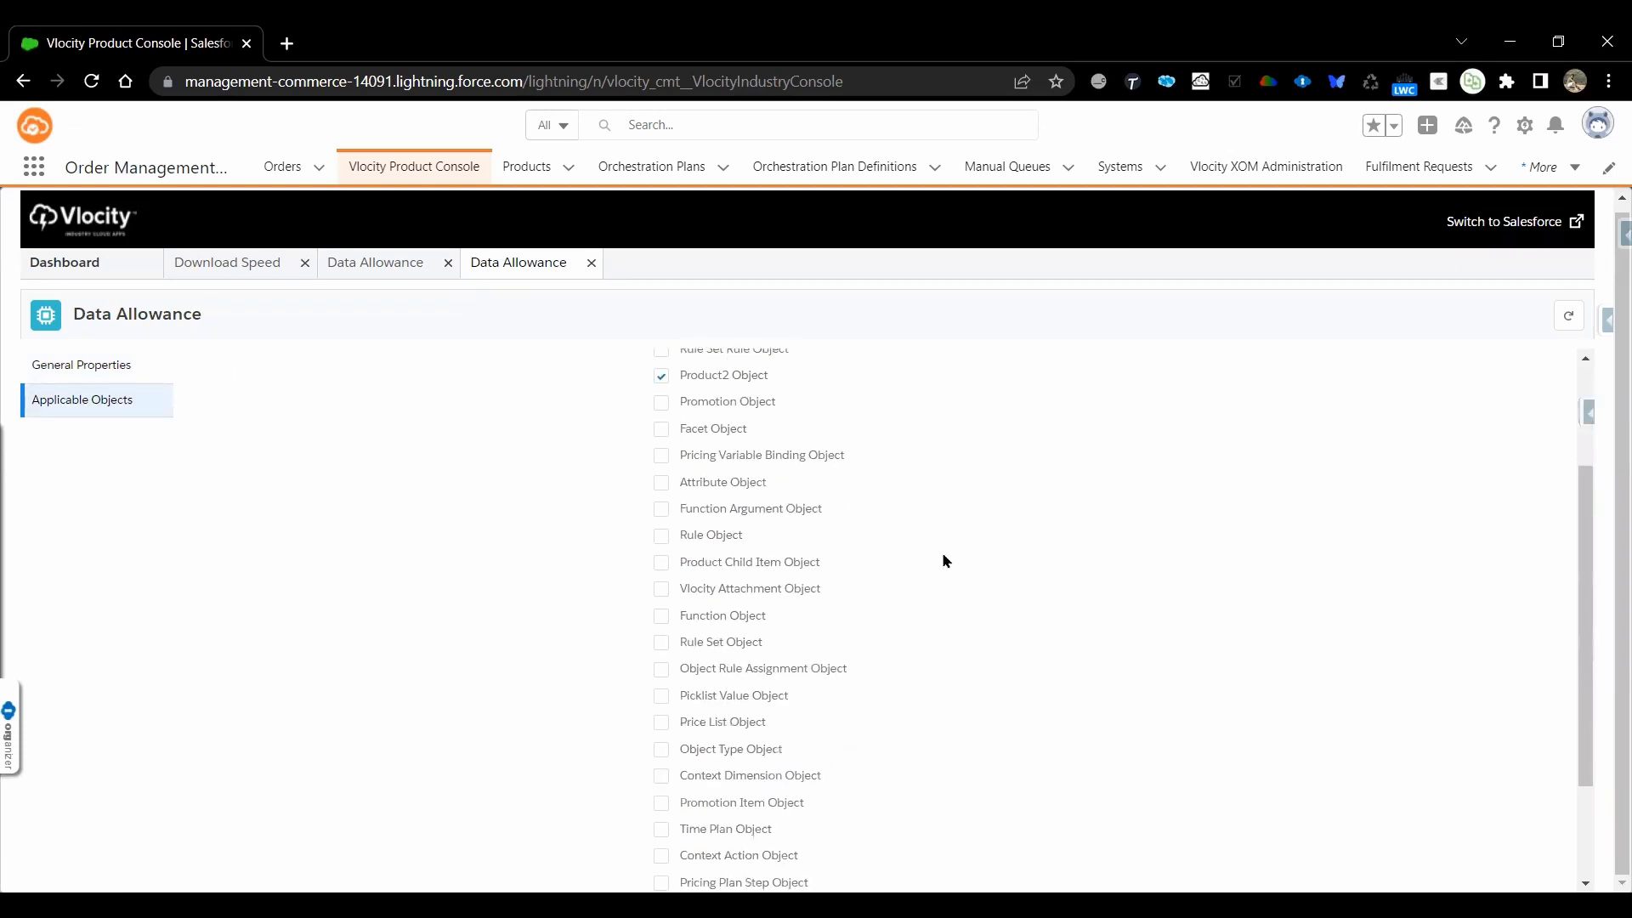
left_click(662, 749)
scroll(1023, 756, "down", 2)
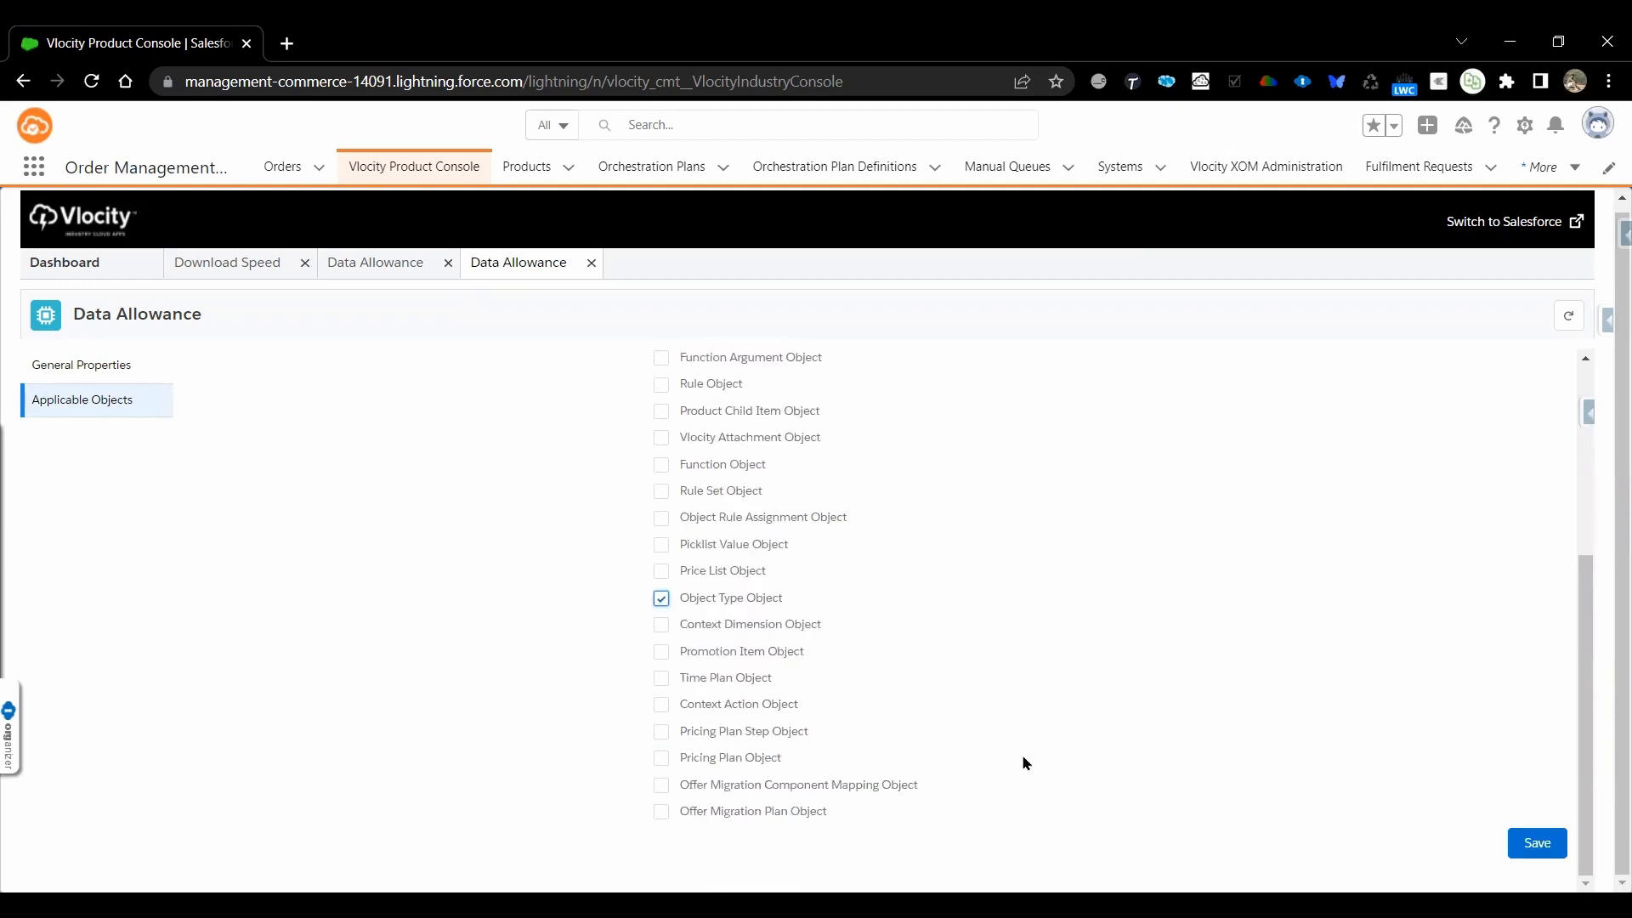
left_click(1540, 848)
scroll(1065, 709, "up", 3)
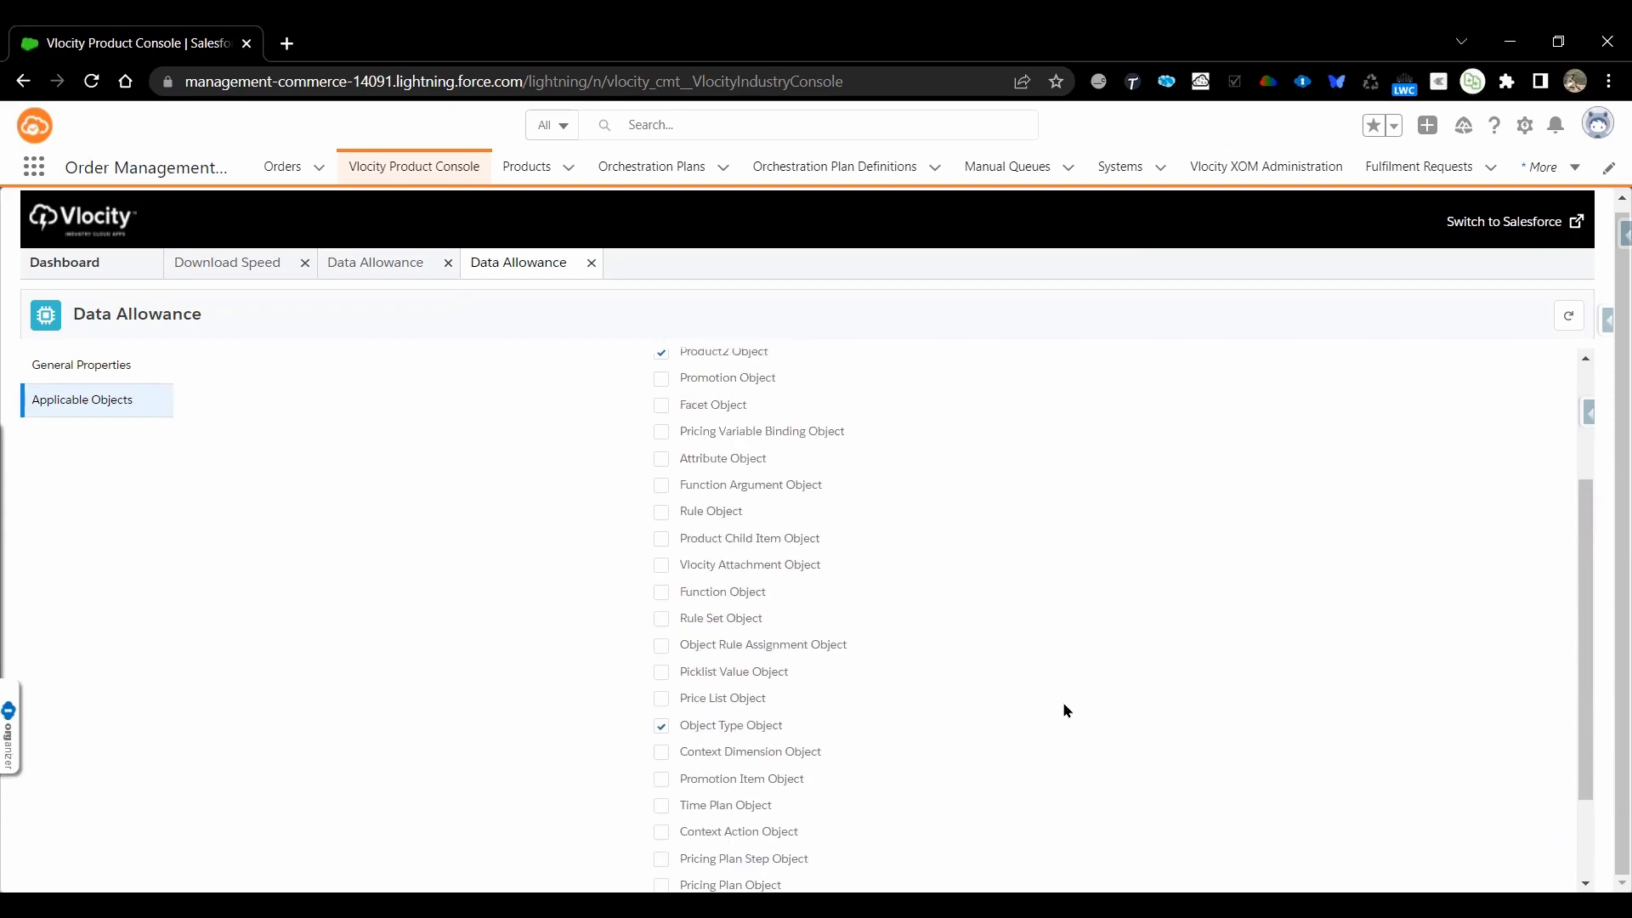
scroll(1065, 709, "up", 1)
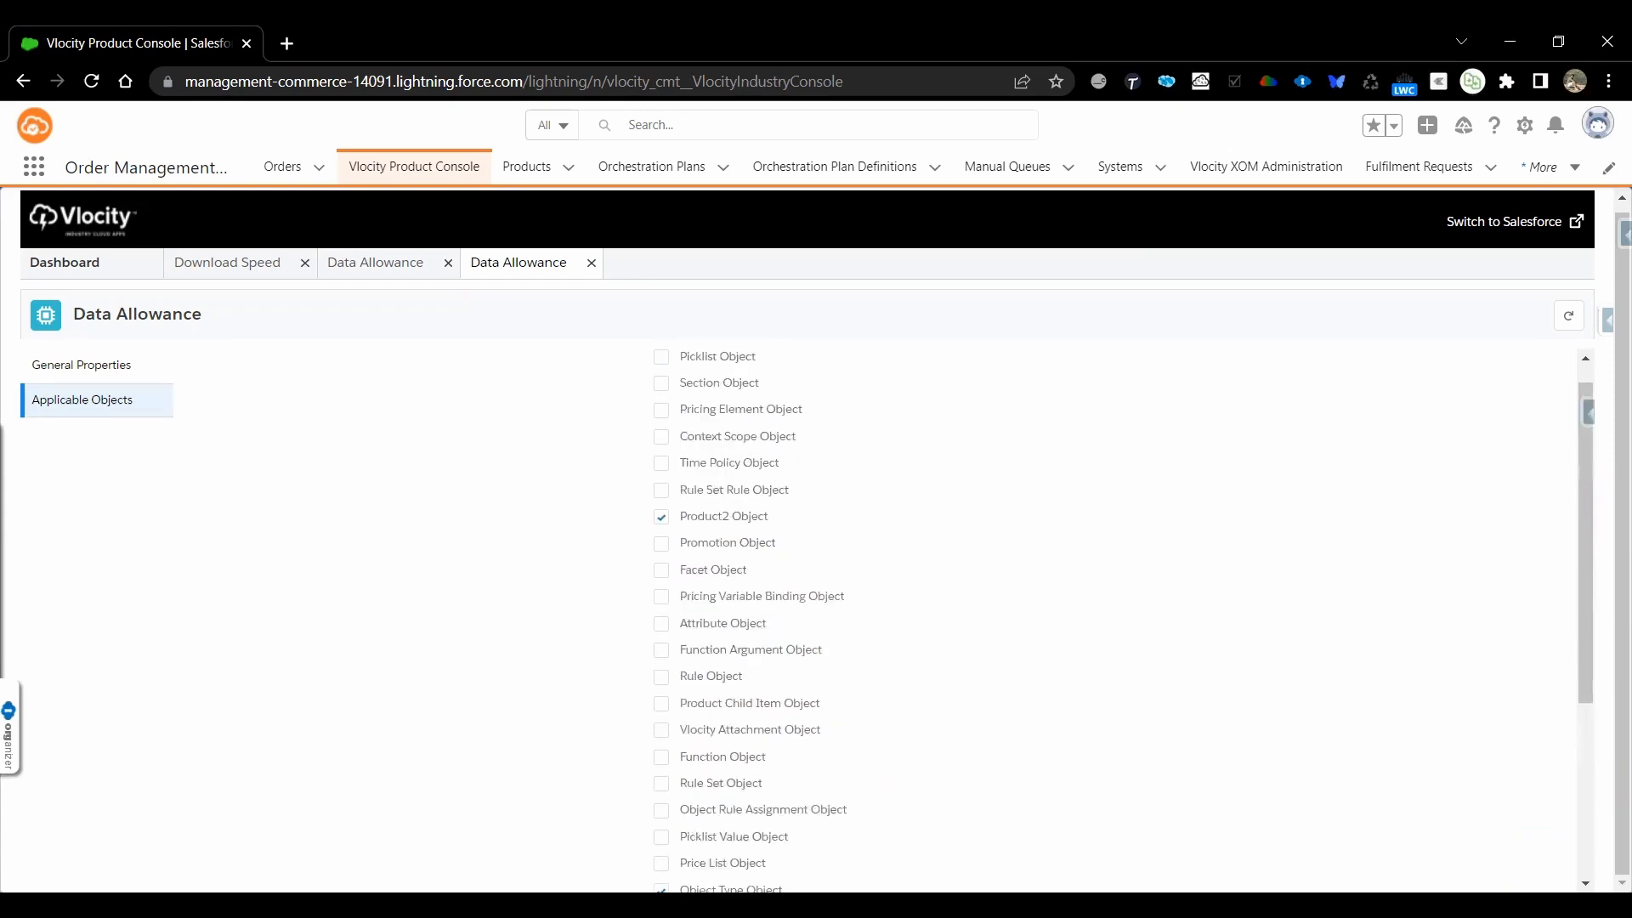
Check the 5G Access row in Products.xlsx and start a new attribute named 5G Access in Vlocity Product Console
key("alt+Tab")
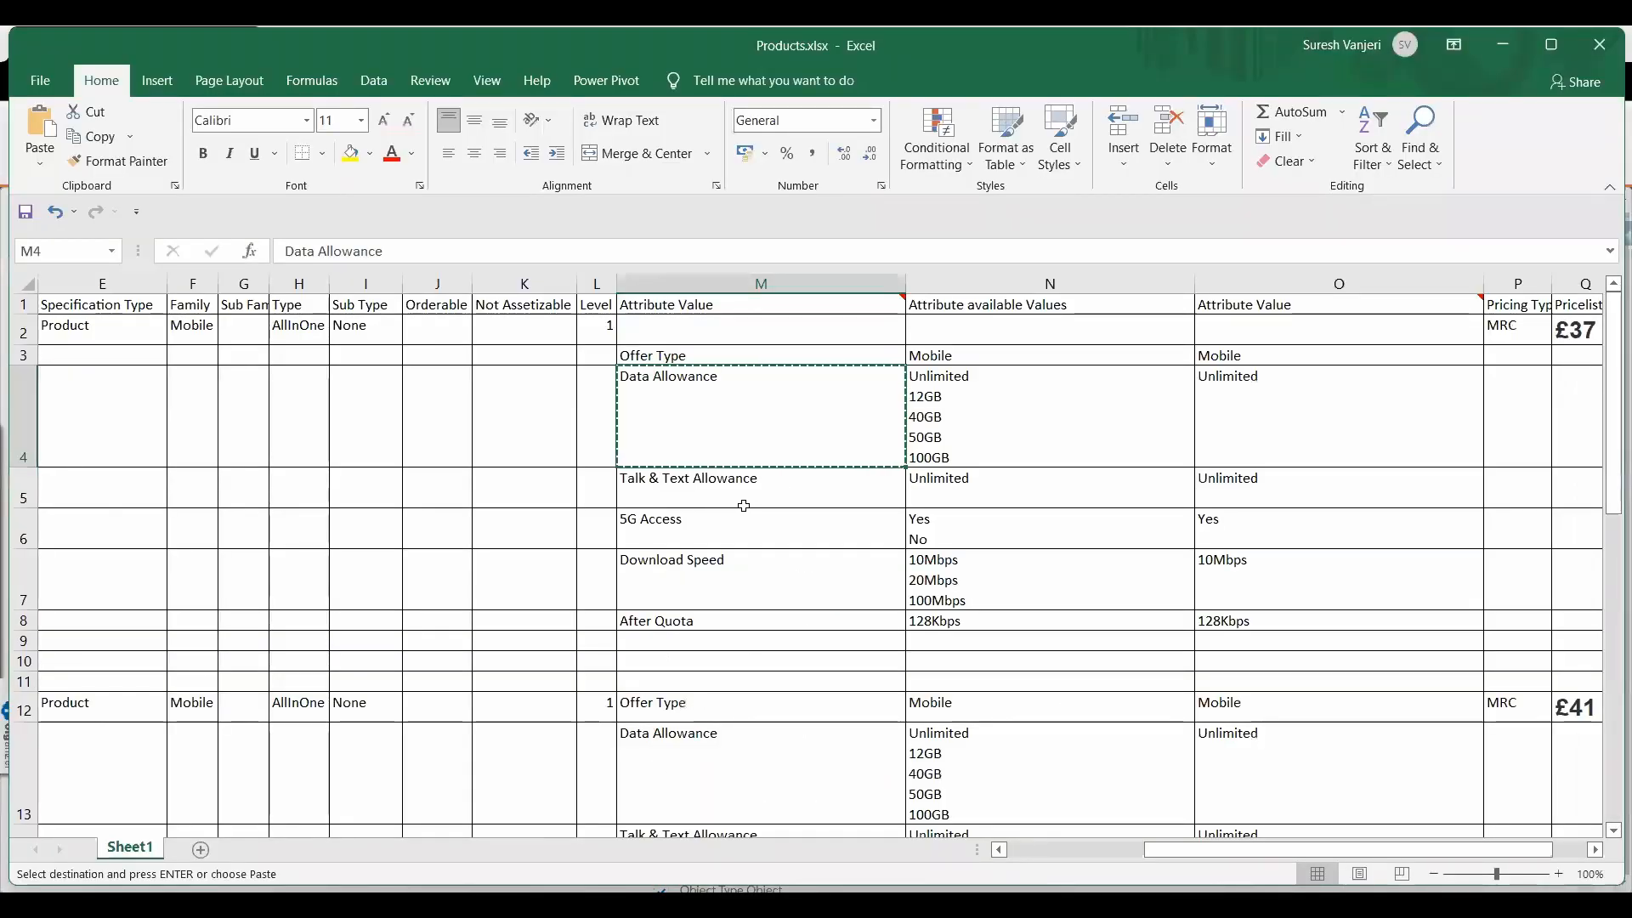
left_click(840, 530)
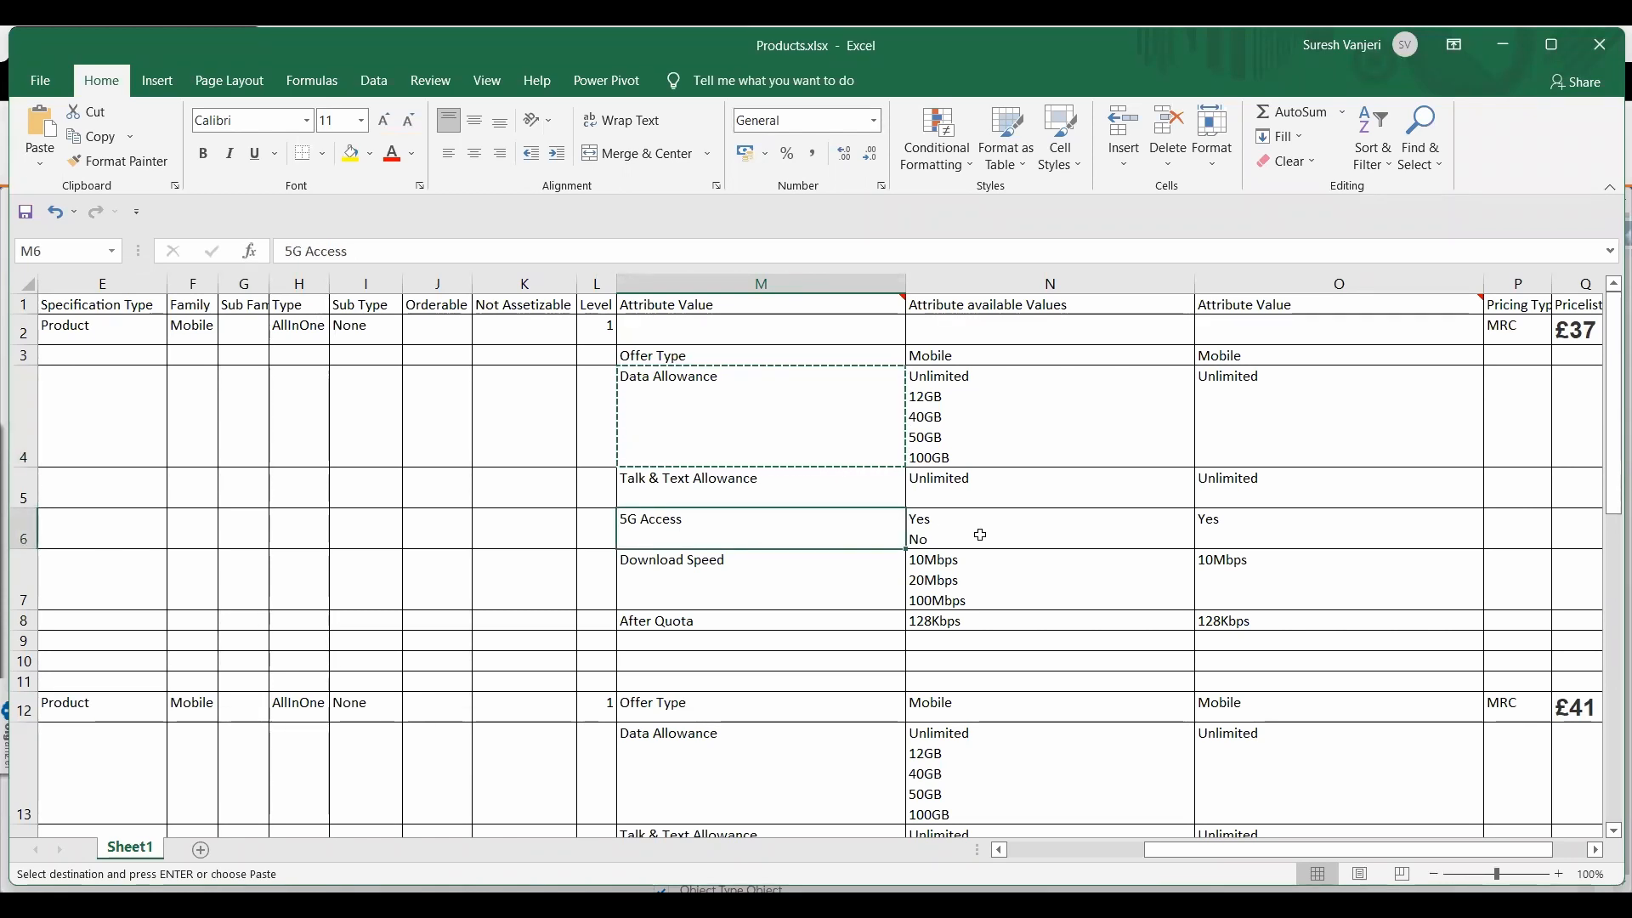
key("alt")
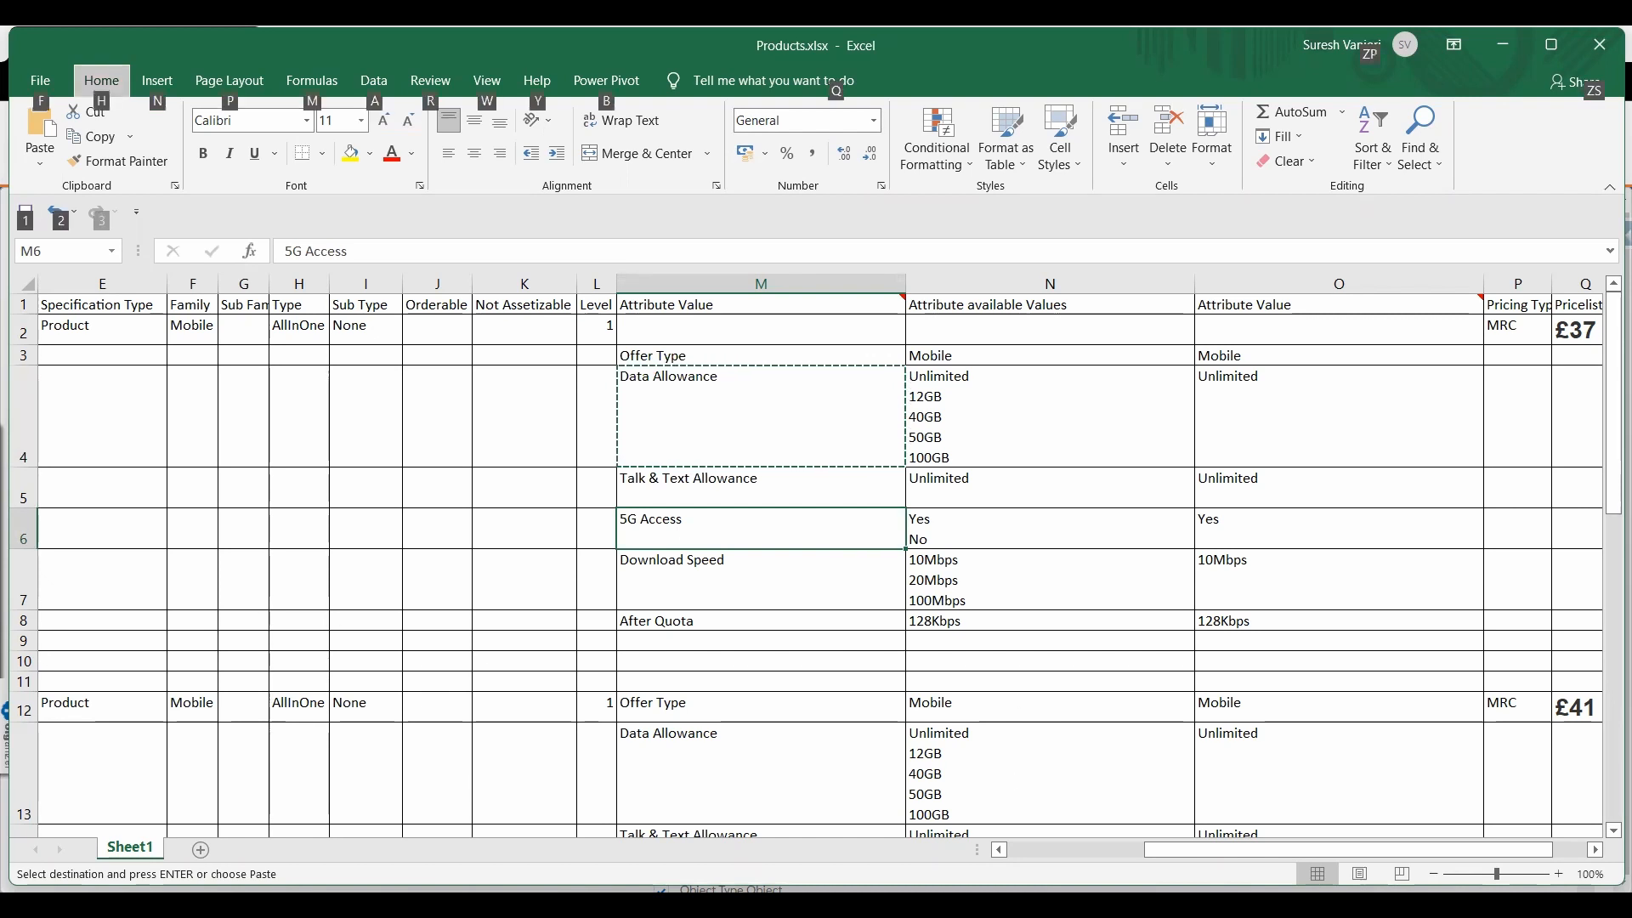
key("alt+Tab")
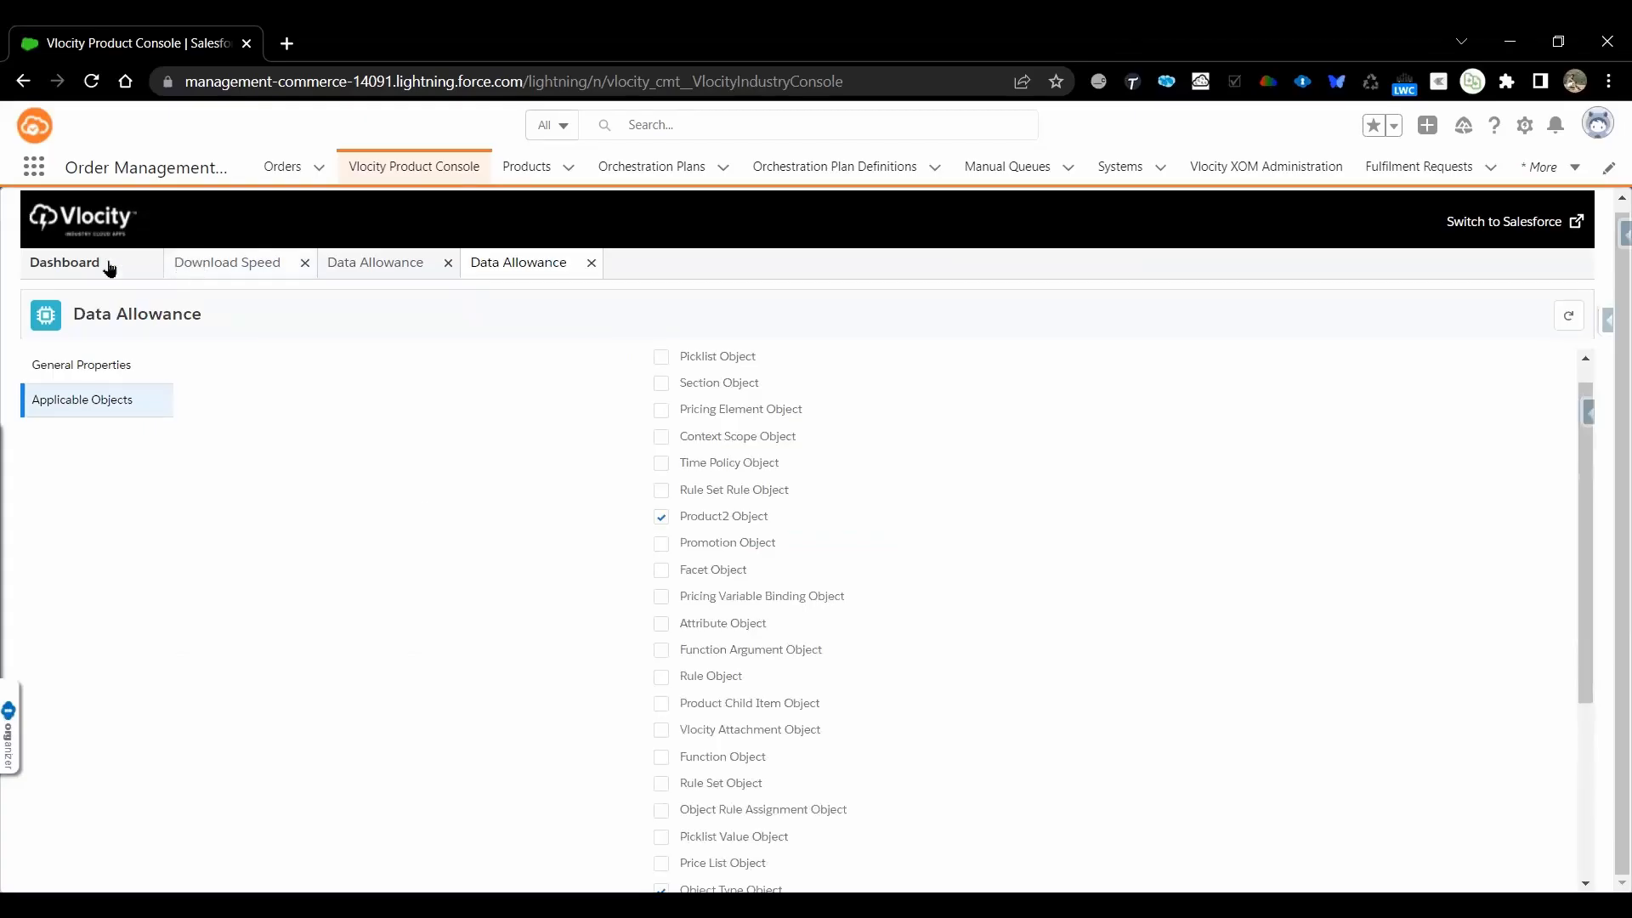
left_click(68, 264)
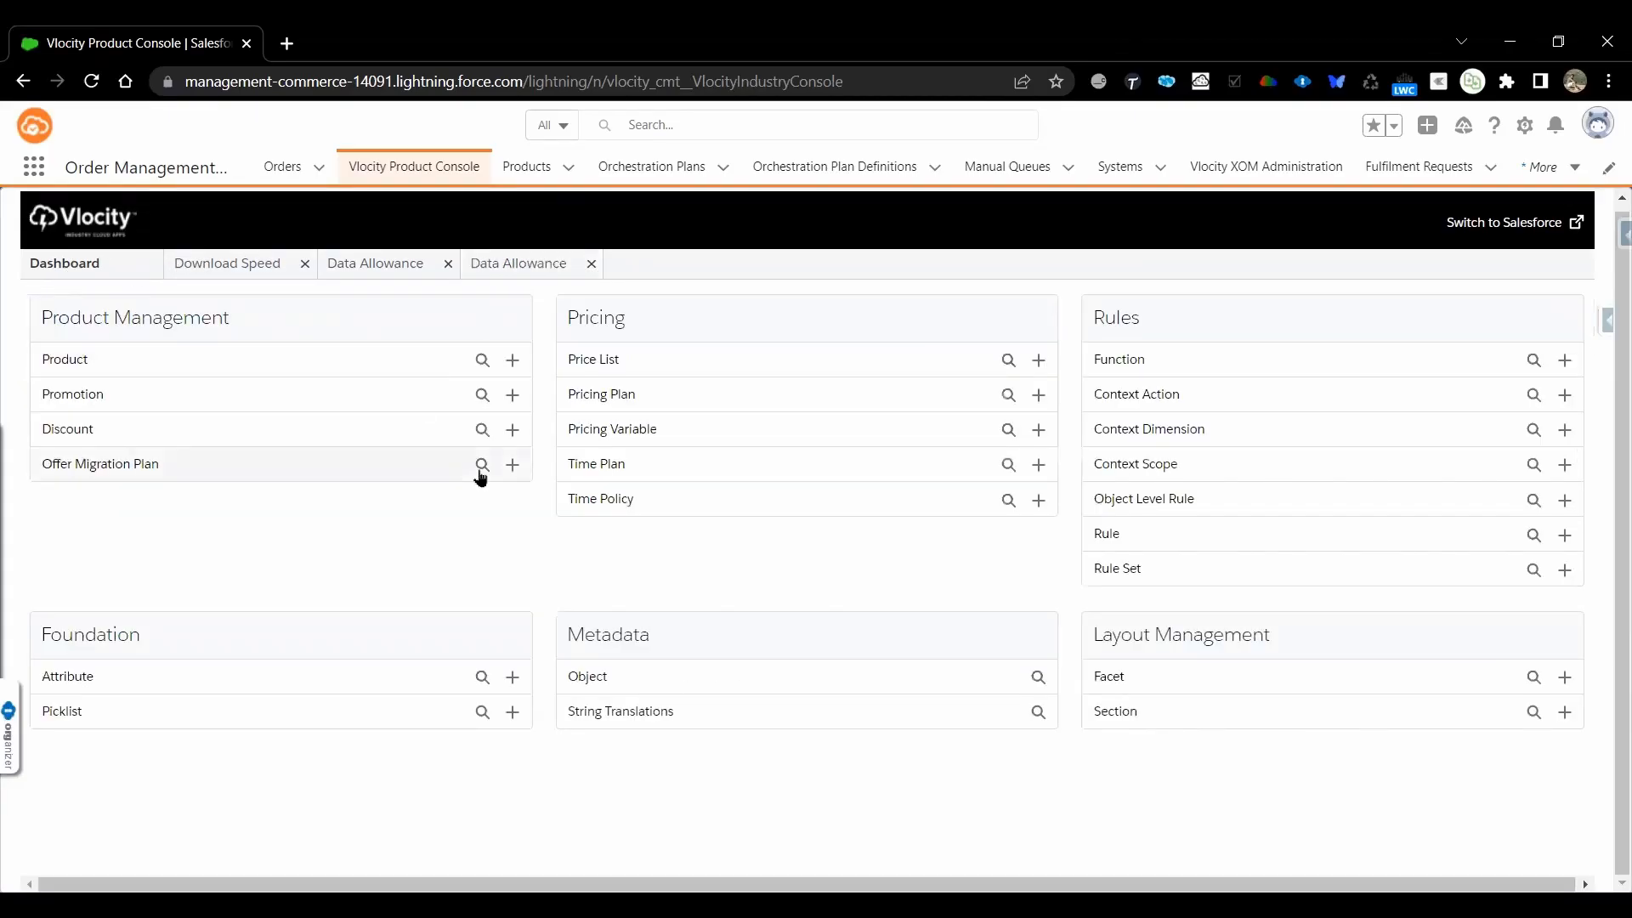
left_click(513, 677)
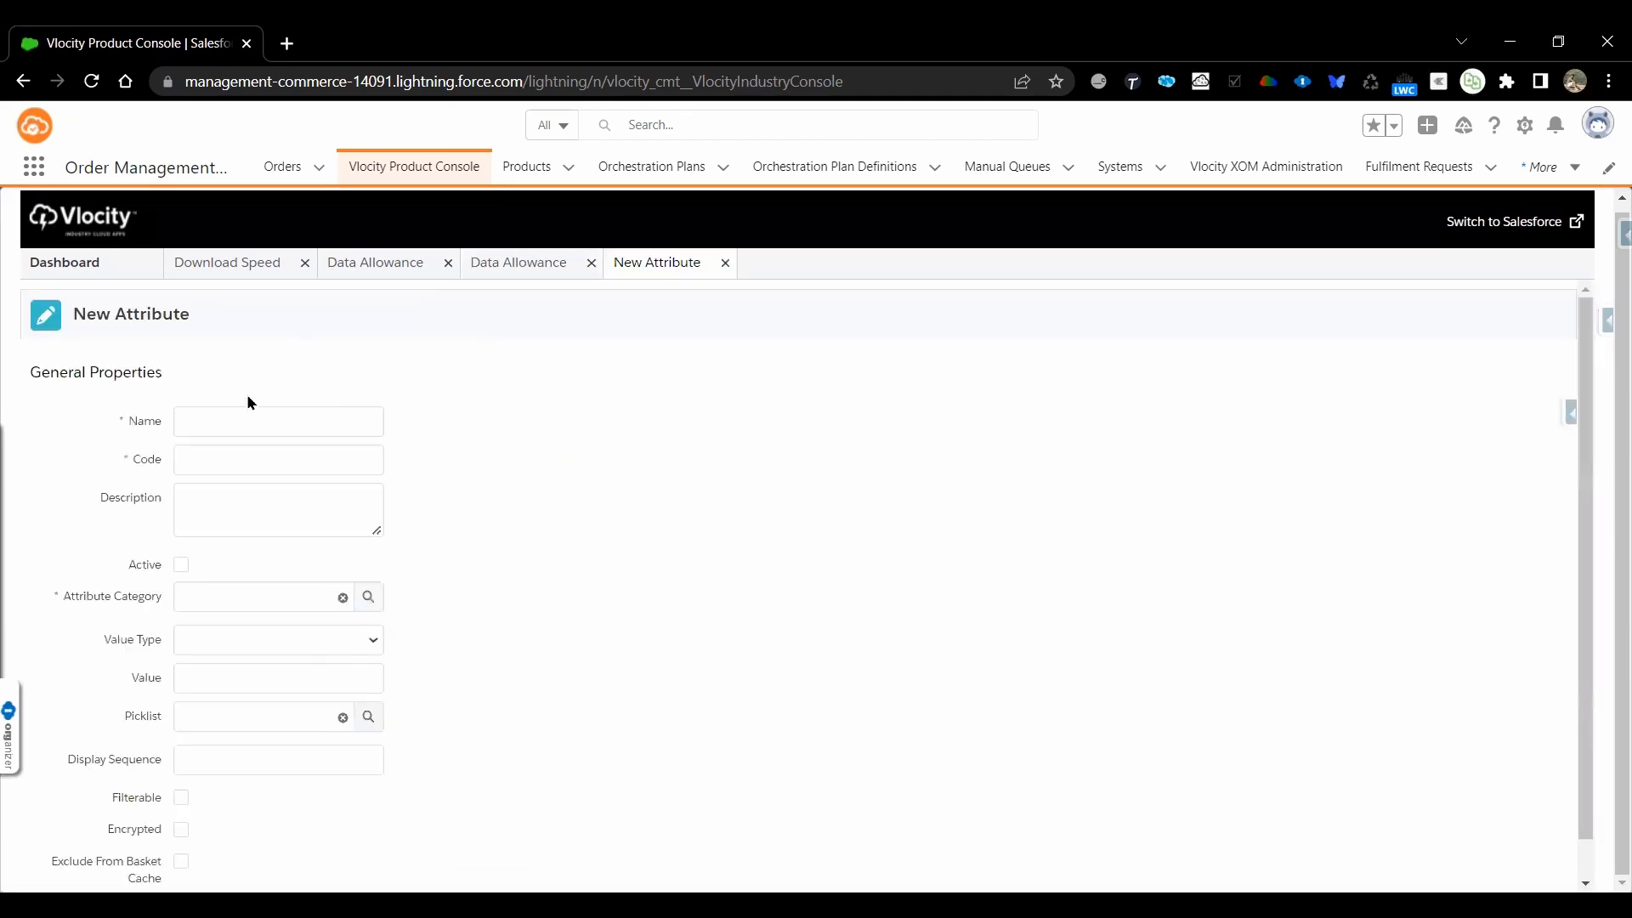
left_click(330, 417)
type("5")
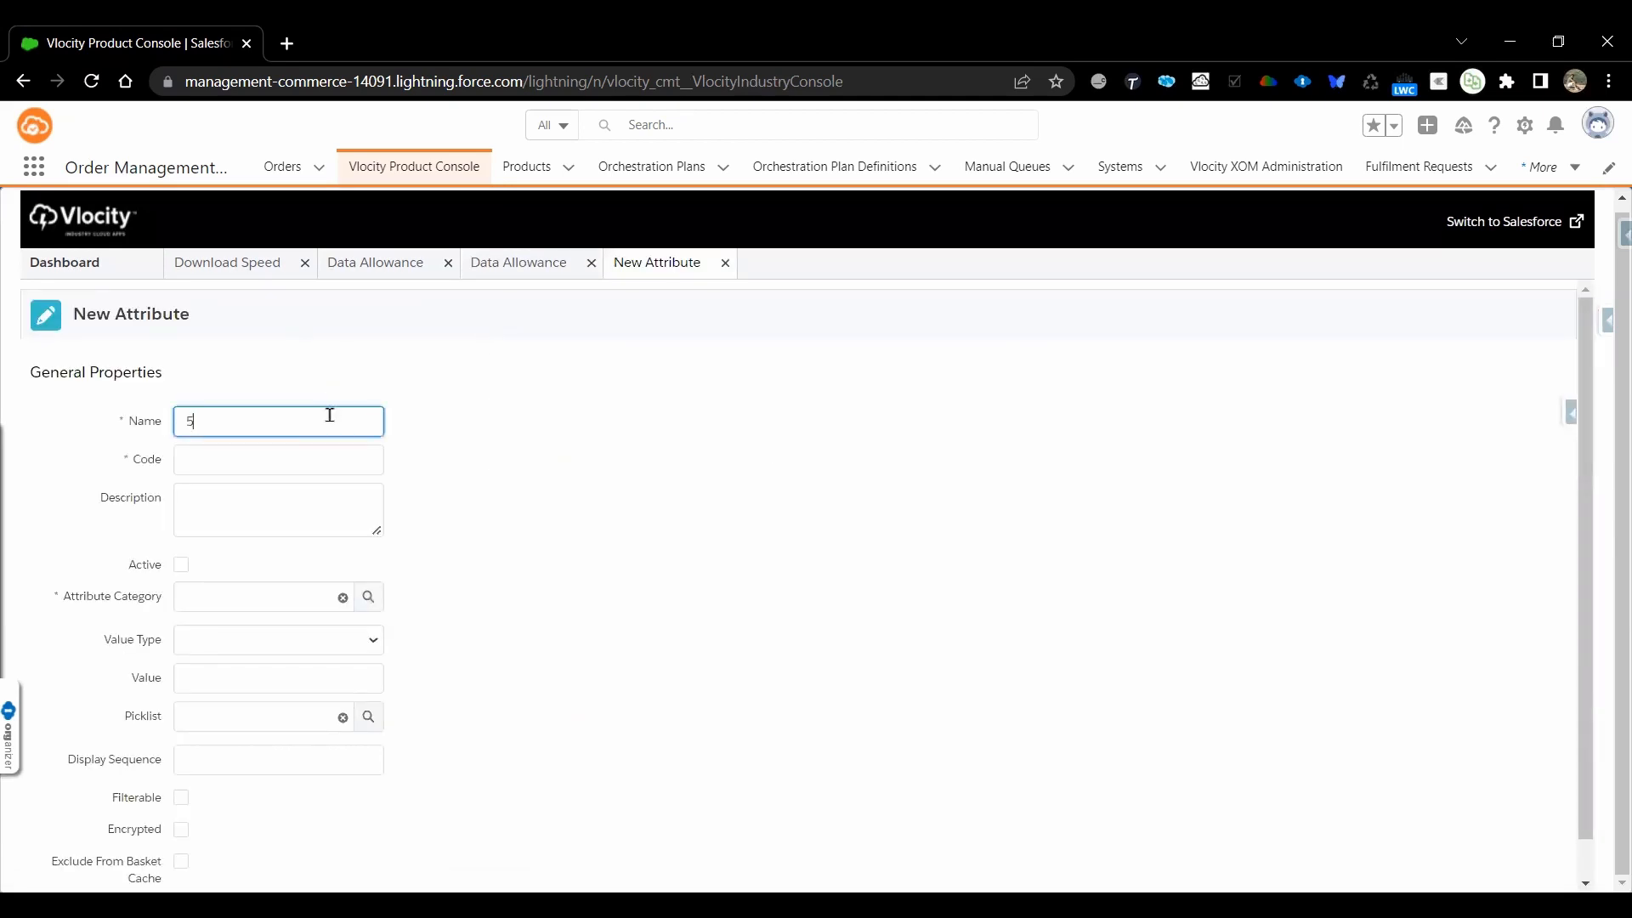
type("G Access")
key("Tab")
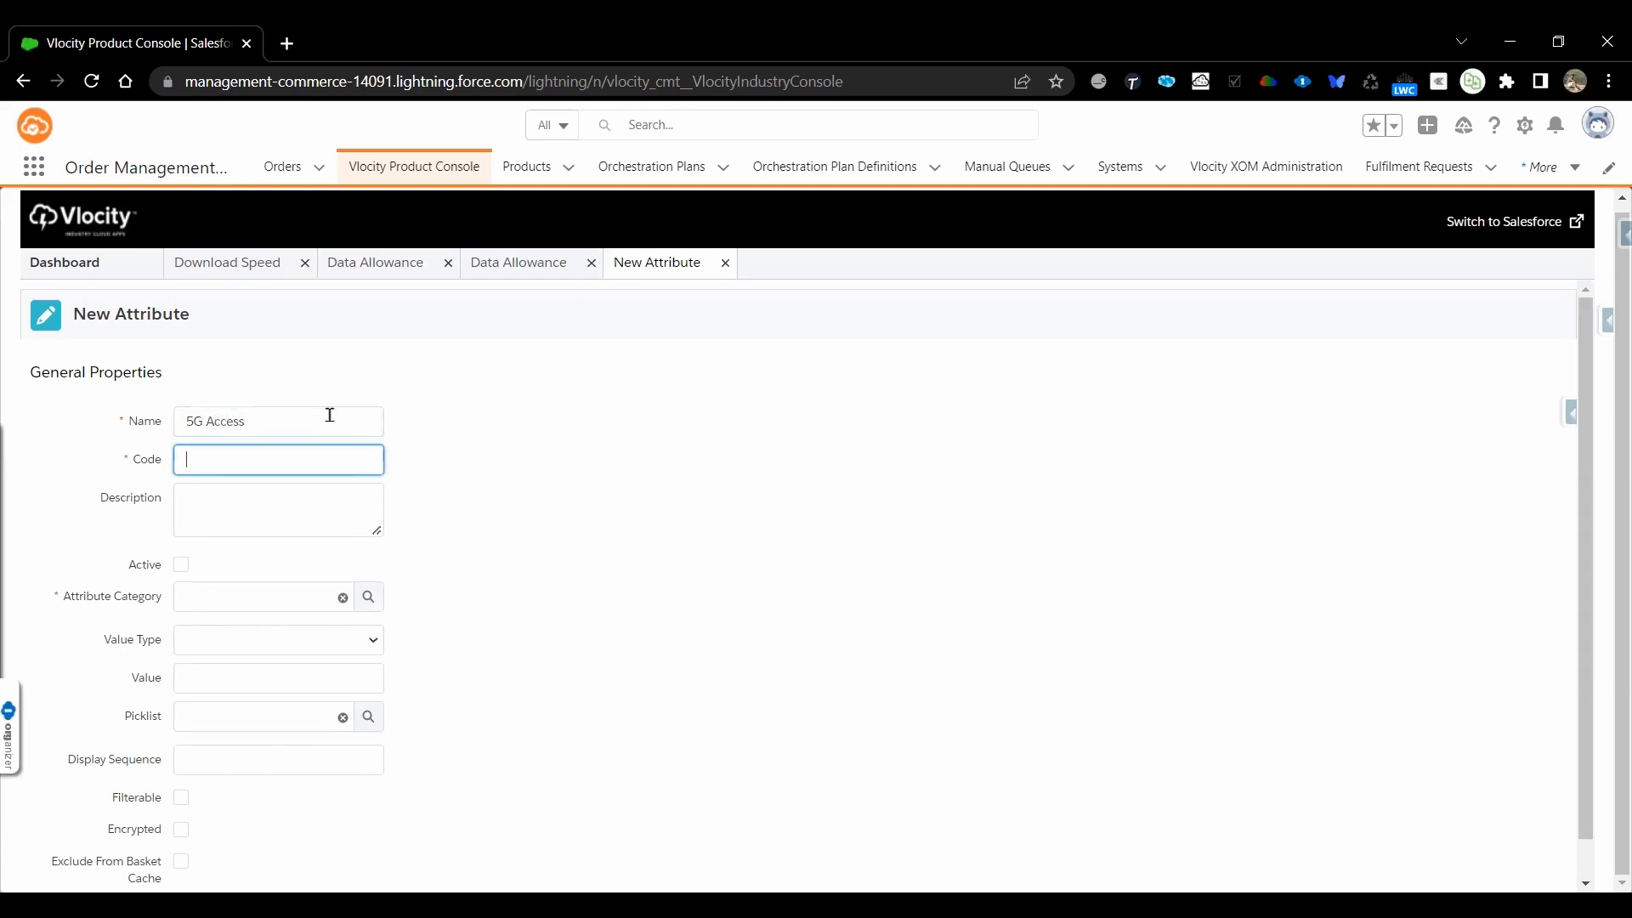
Give the 5G Access attribute the code ATT_5GAccess
type("ATT_5GAccess")
key("Tab")
left_click(262, 422)
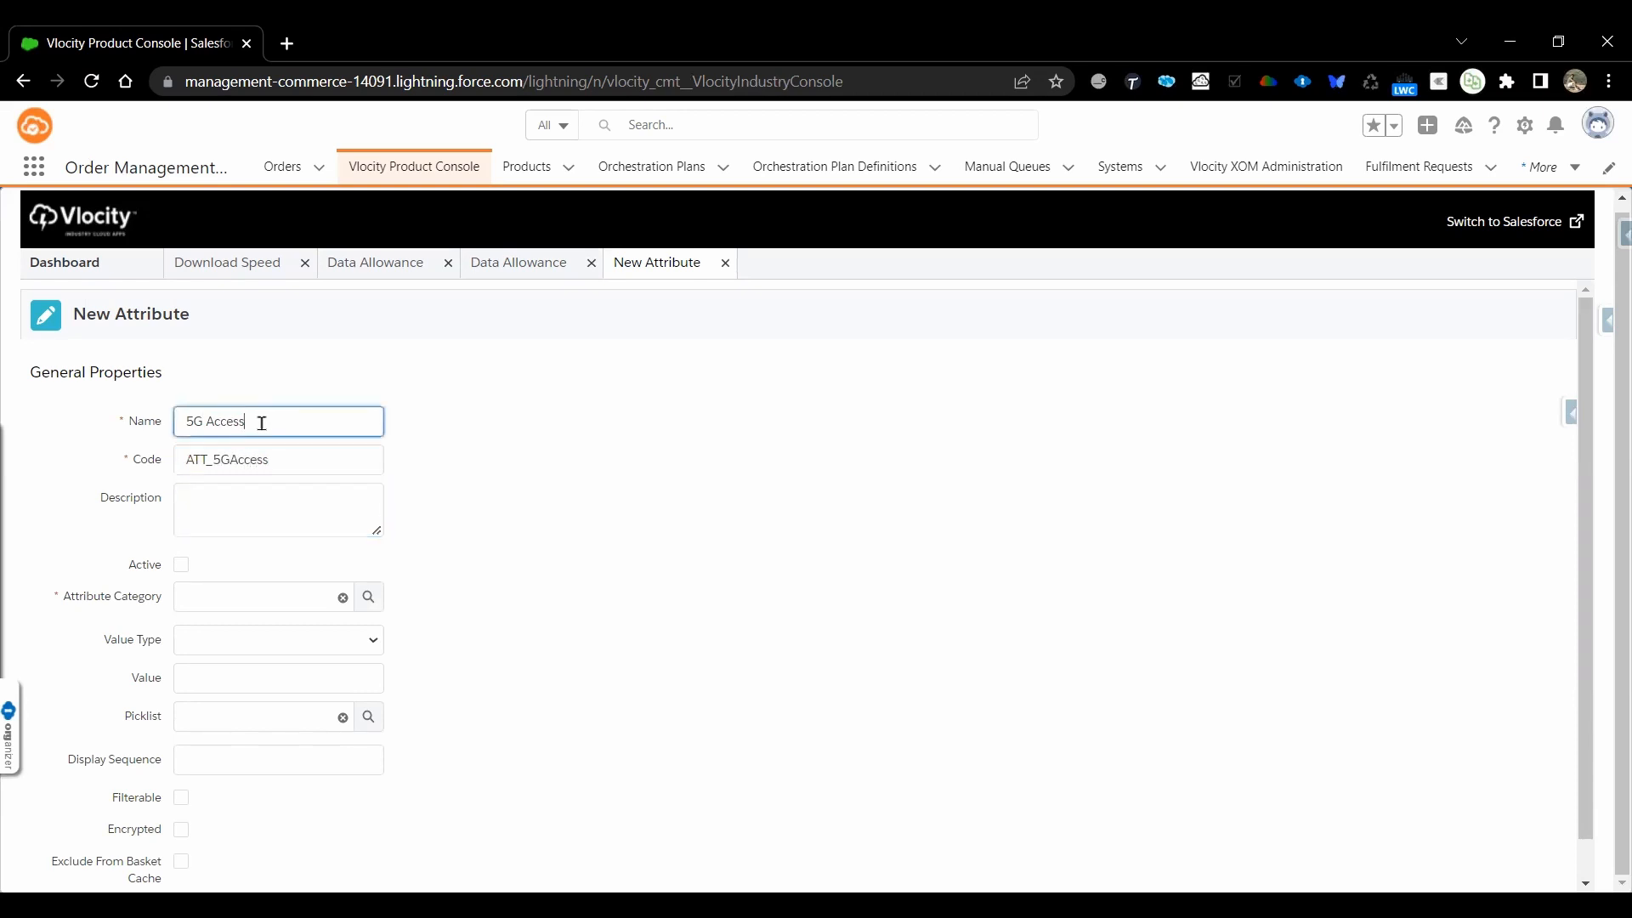
Fill in the new attribute's description as 5G Access and mark the attribute active
key("ctrl+a")
key("ctrl+c")
left_click(255, 507)
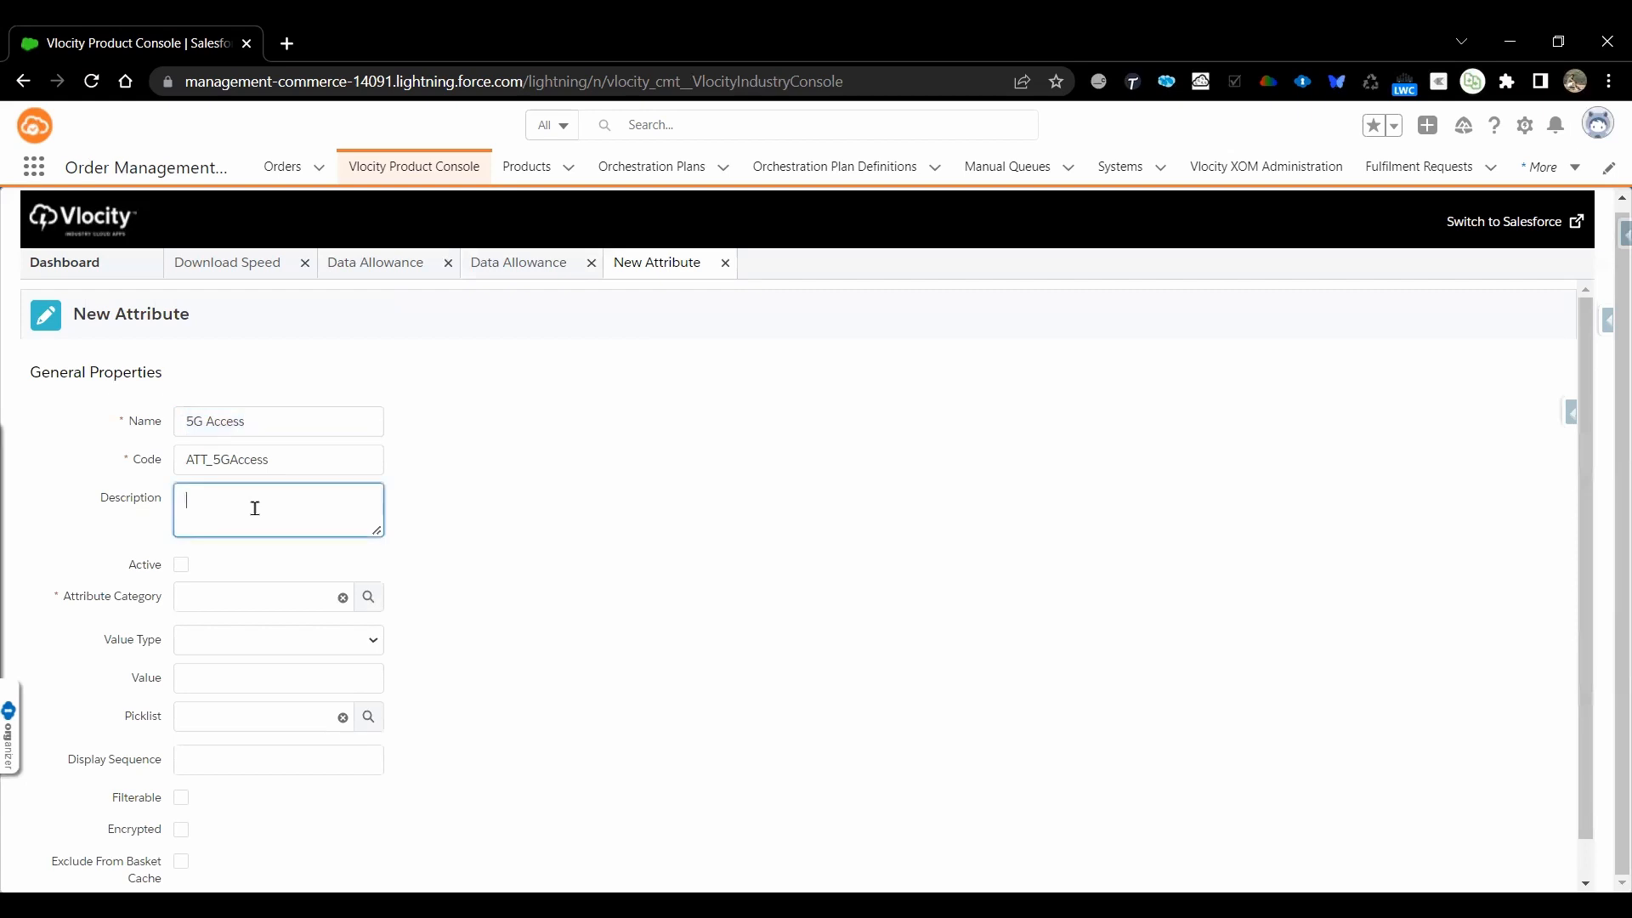
key("ctrl+v")
left_click(182, 567)
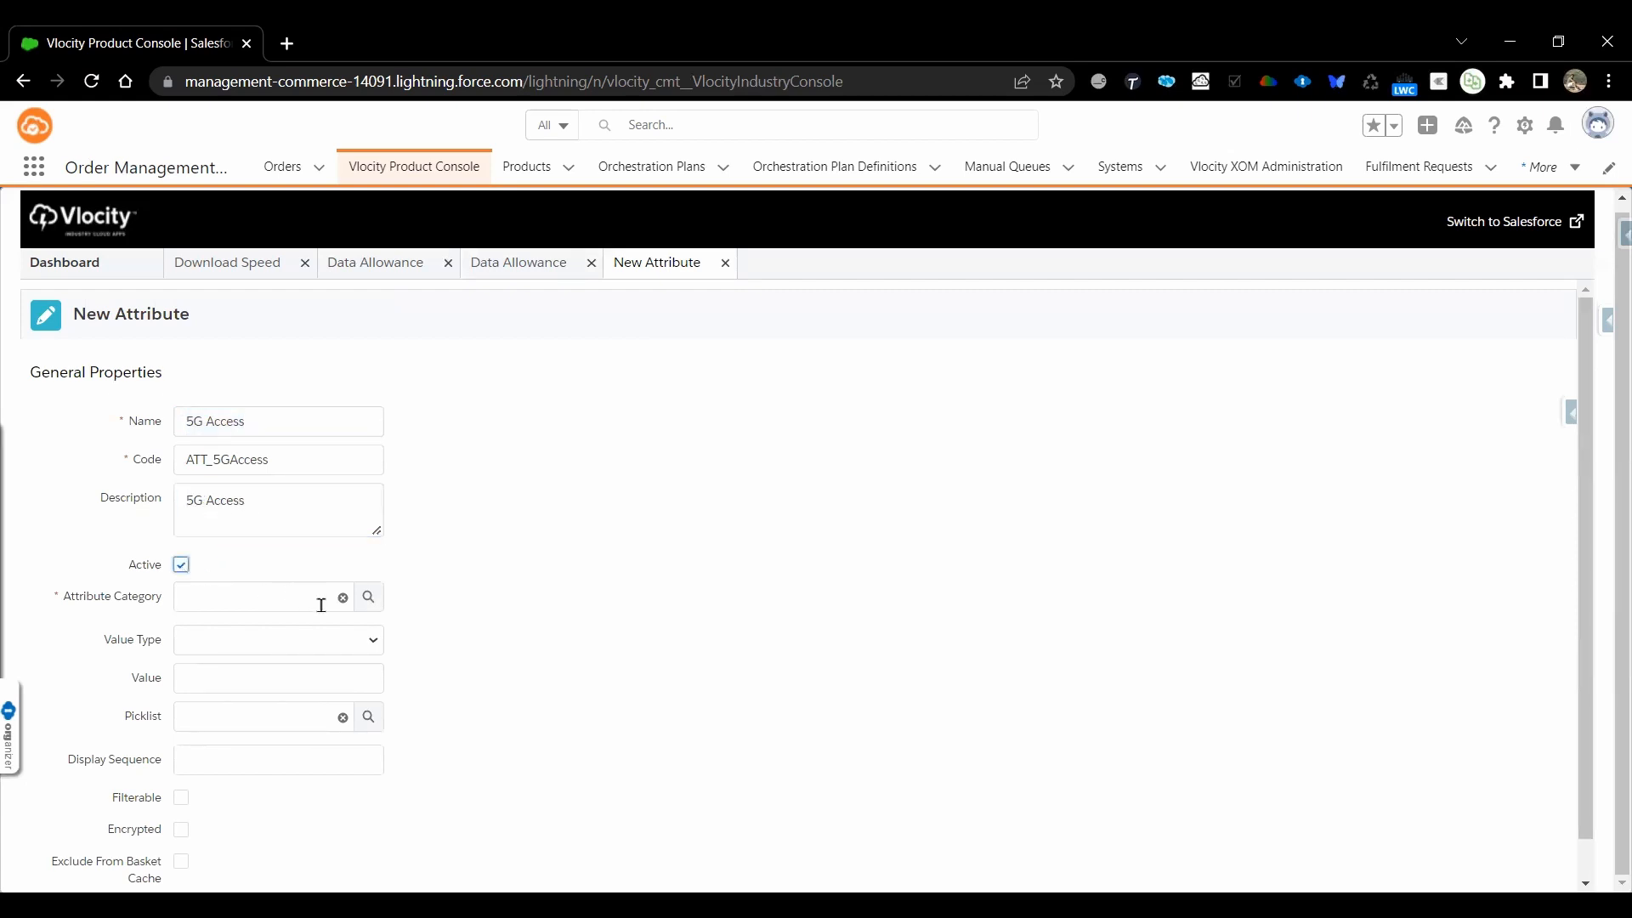
Look up the attribute categories and assign Mobile Plans to the 5G Access attribute
left_click(368, 605)
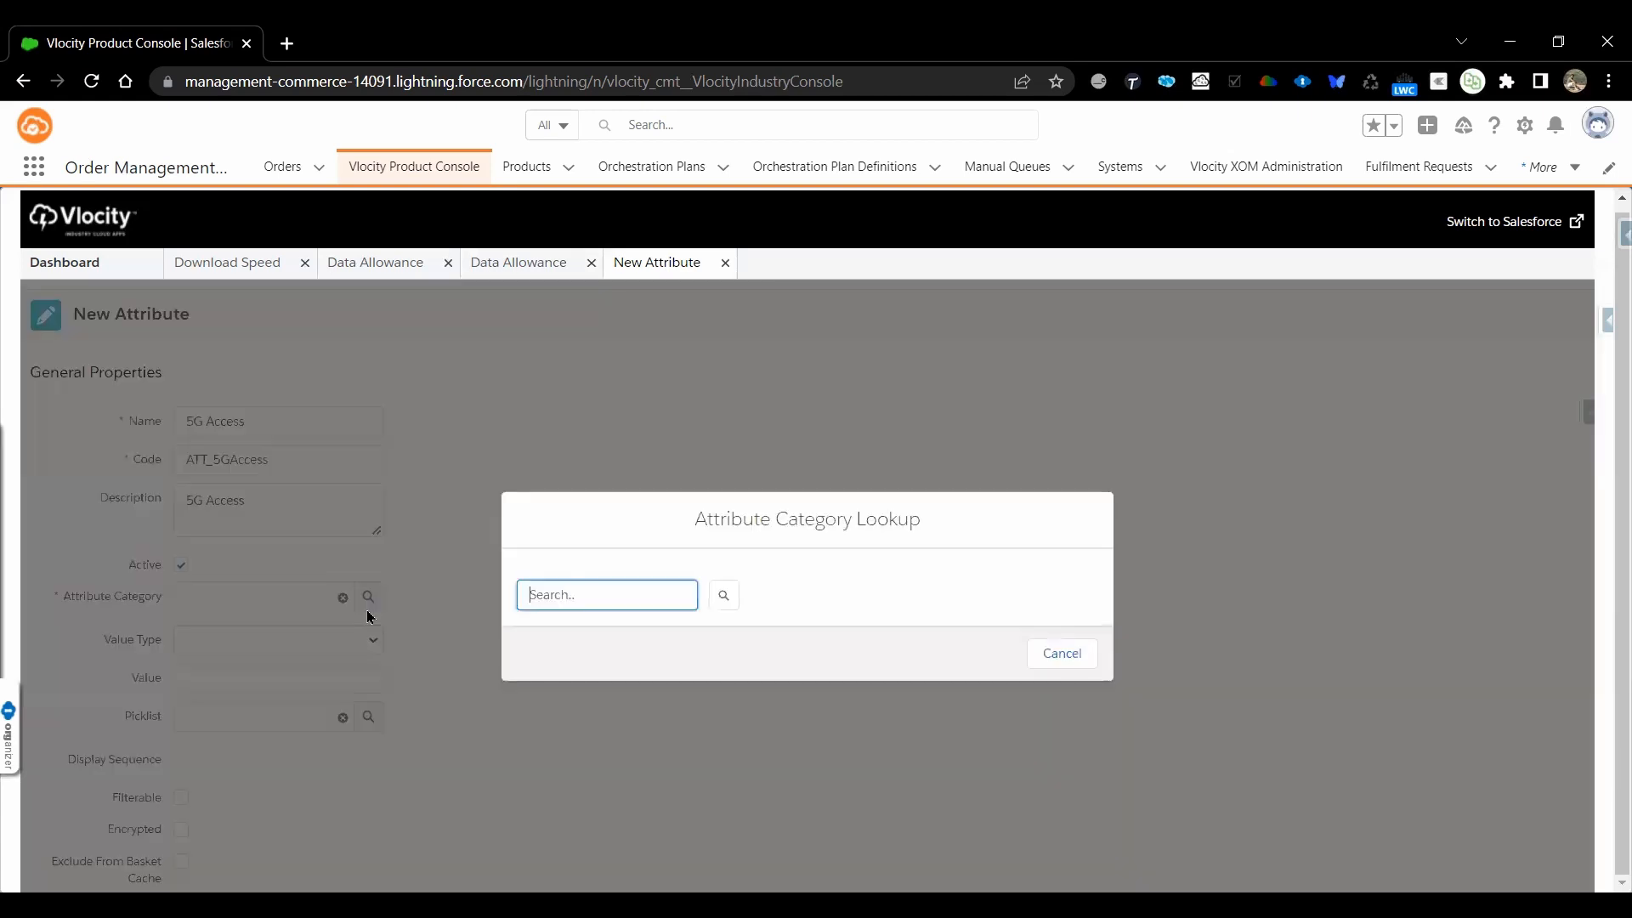
left_click(725, 598)
scroll(627, 587, "down", 5)
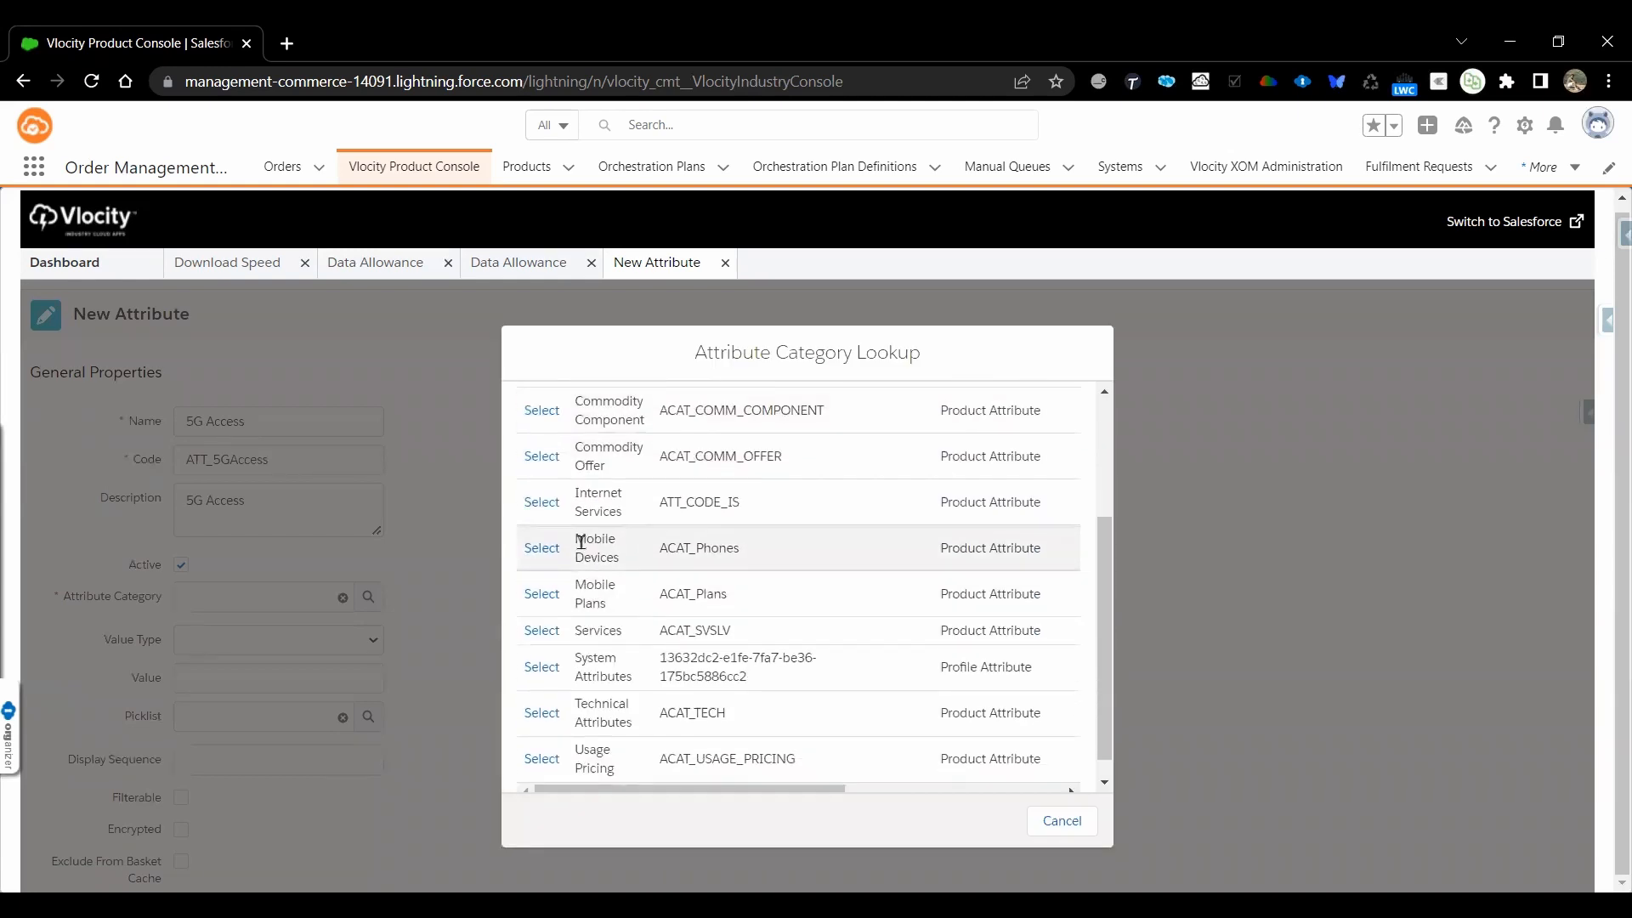
left_click(538, 597)
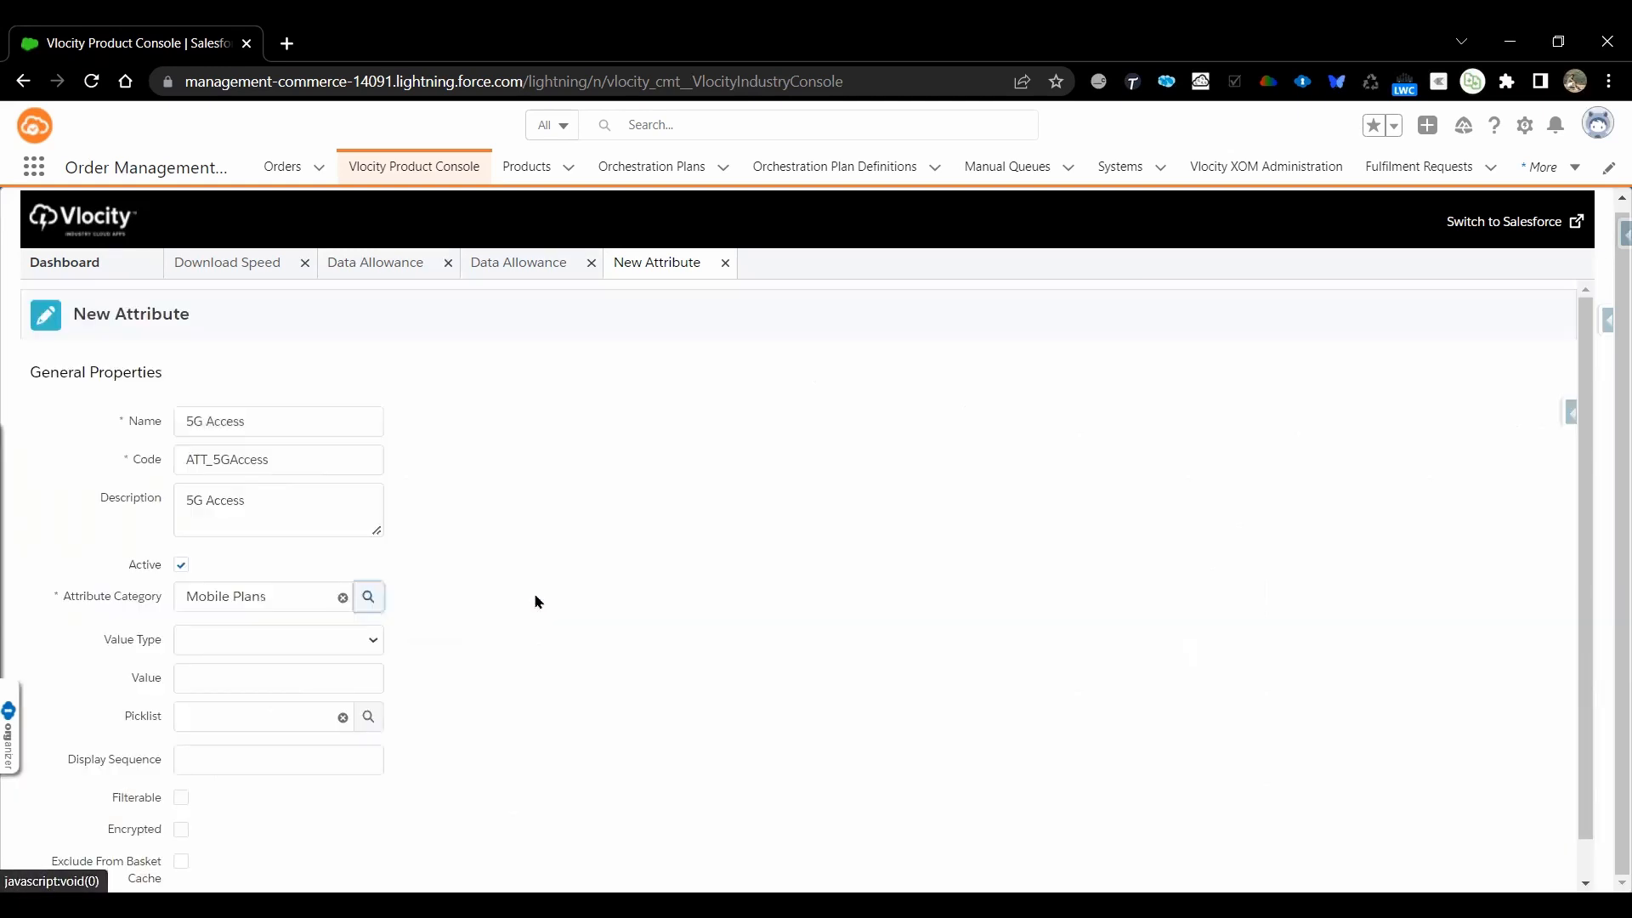
Set the 5G Access attribute's value type to Checkbox and save the attribute
left_click(351, 639)
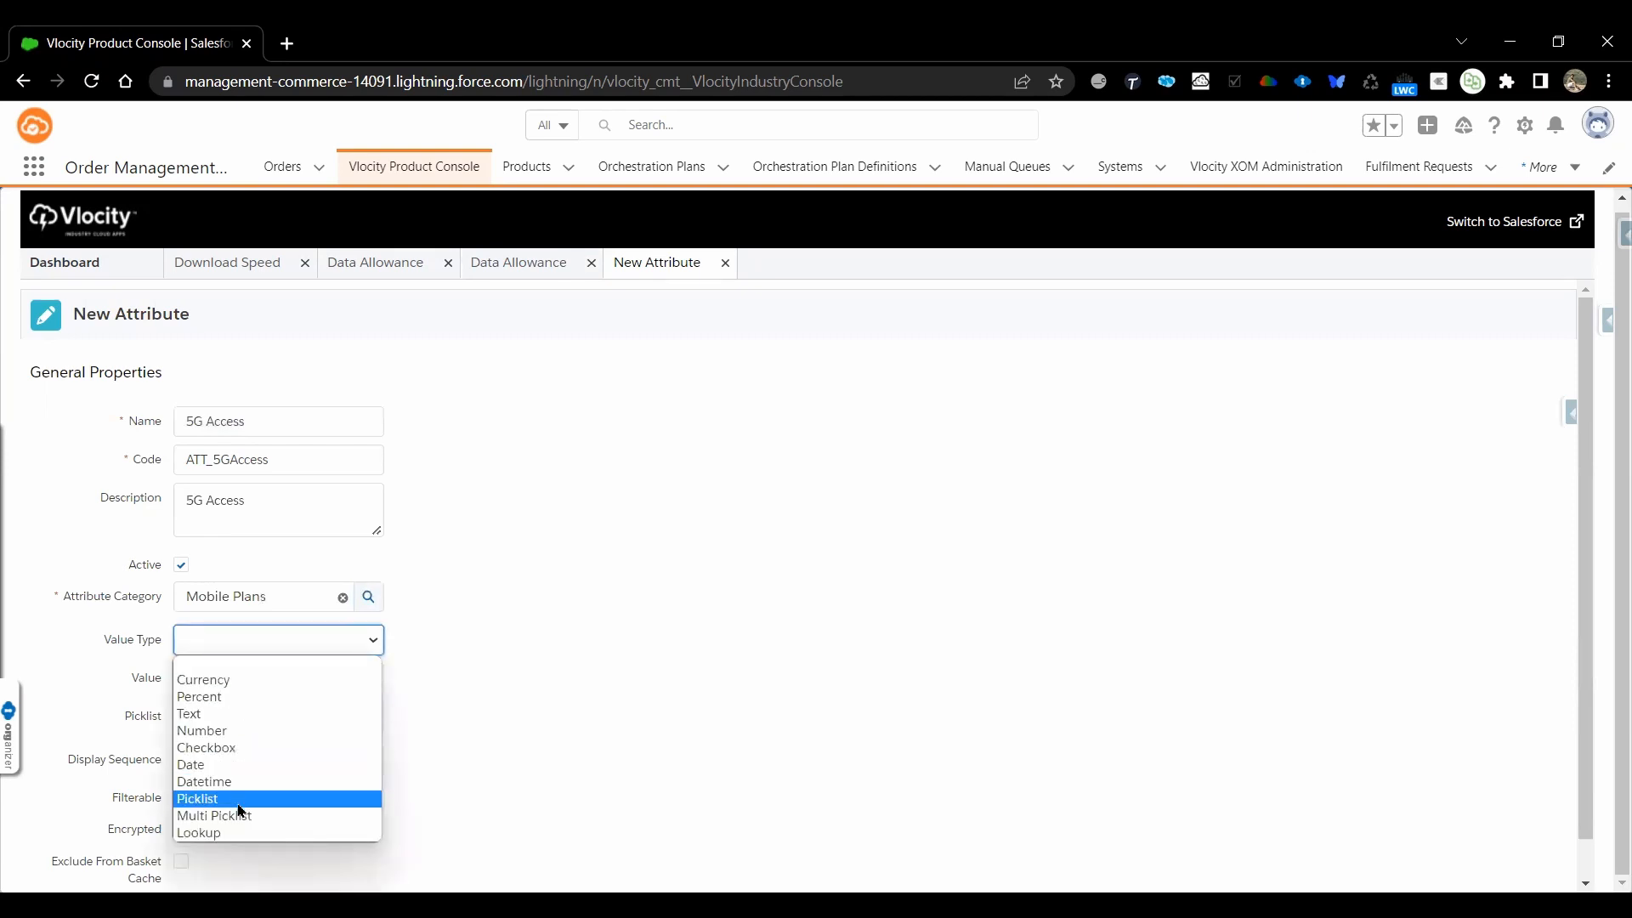
left_click(261, 748)
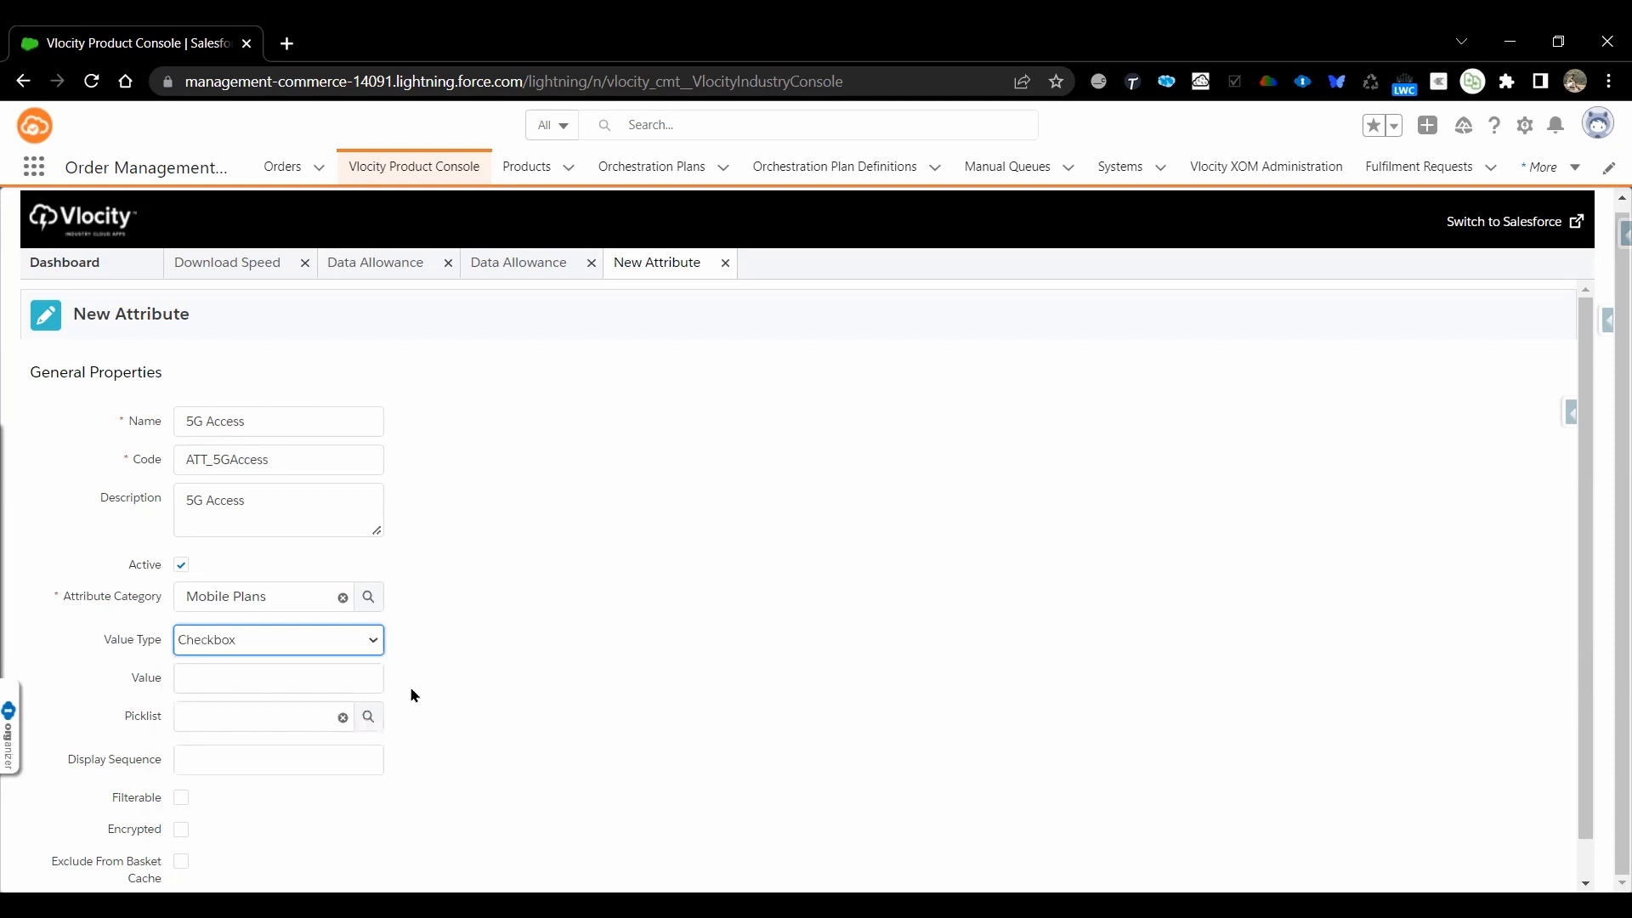
scroll(413, 690, "down", 1)
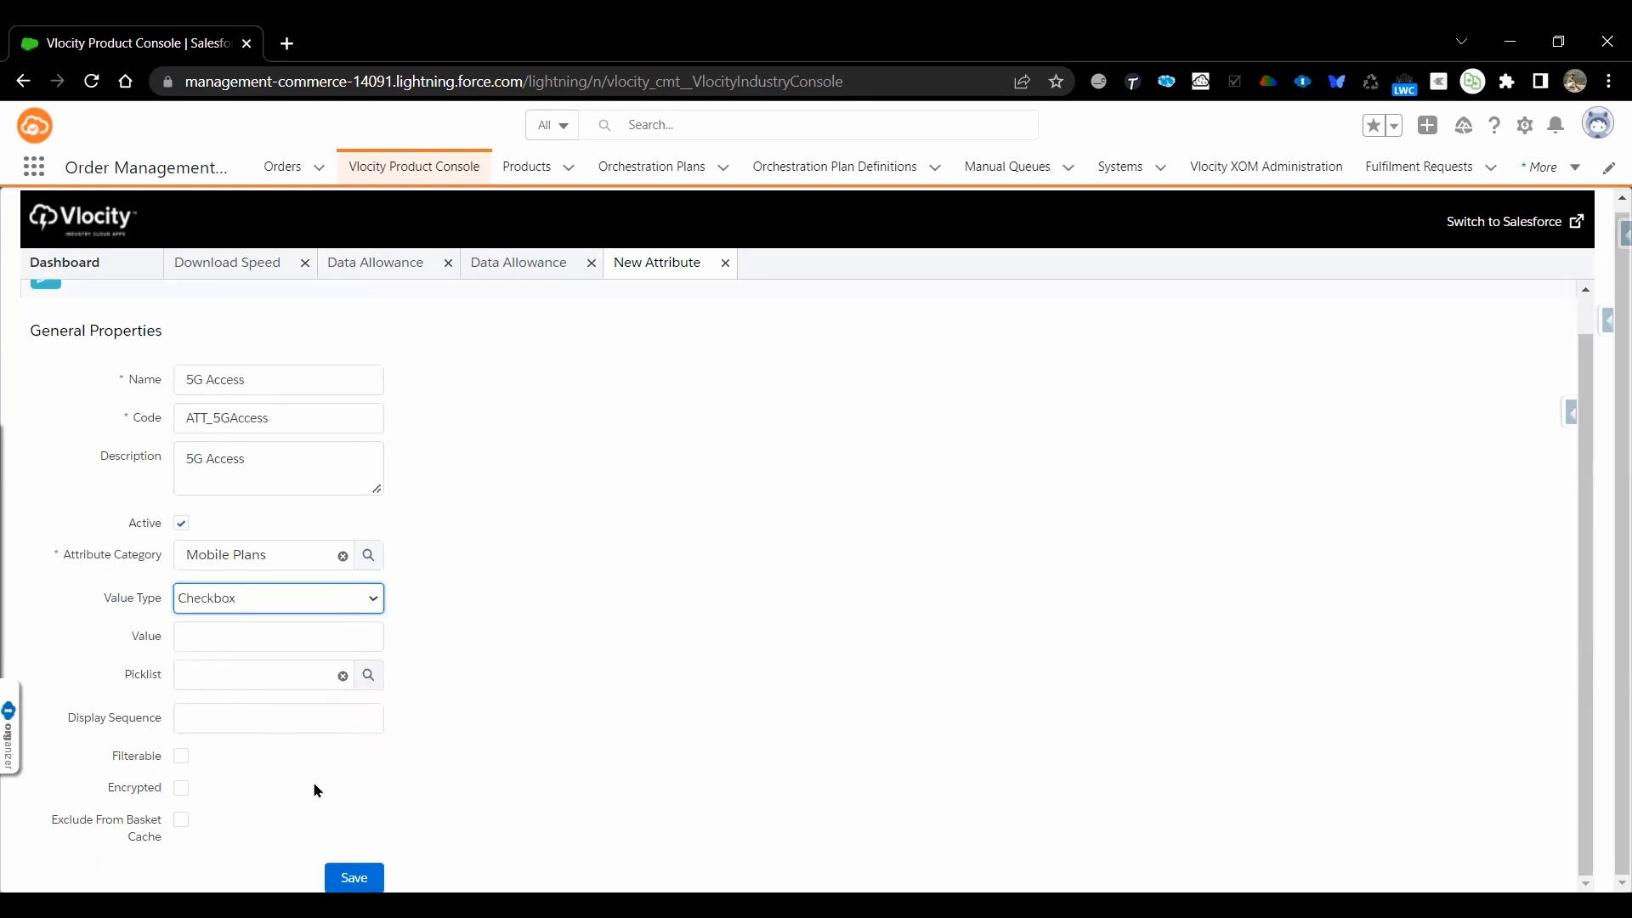
left_click(354, 877)
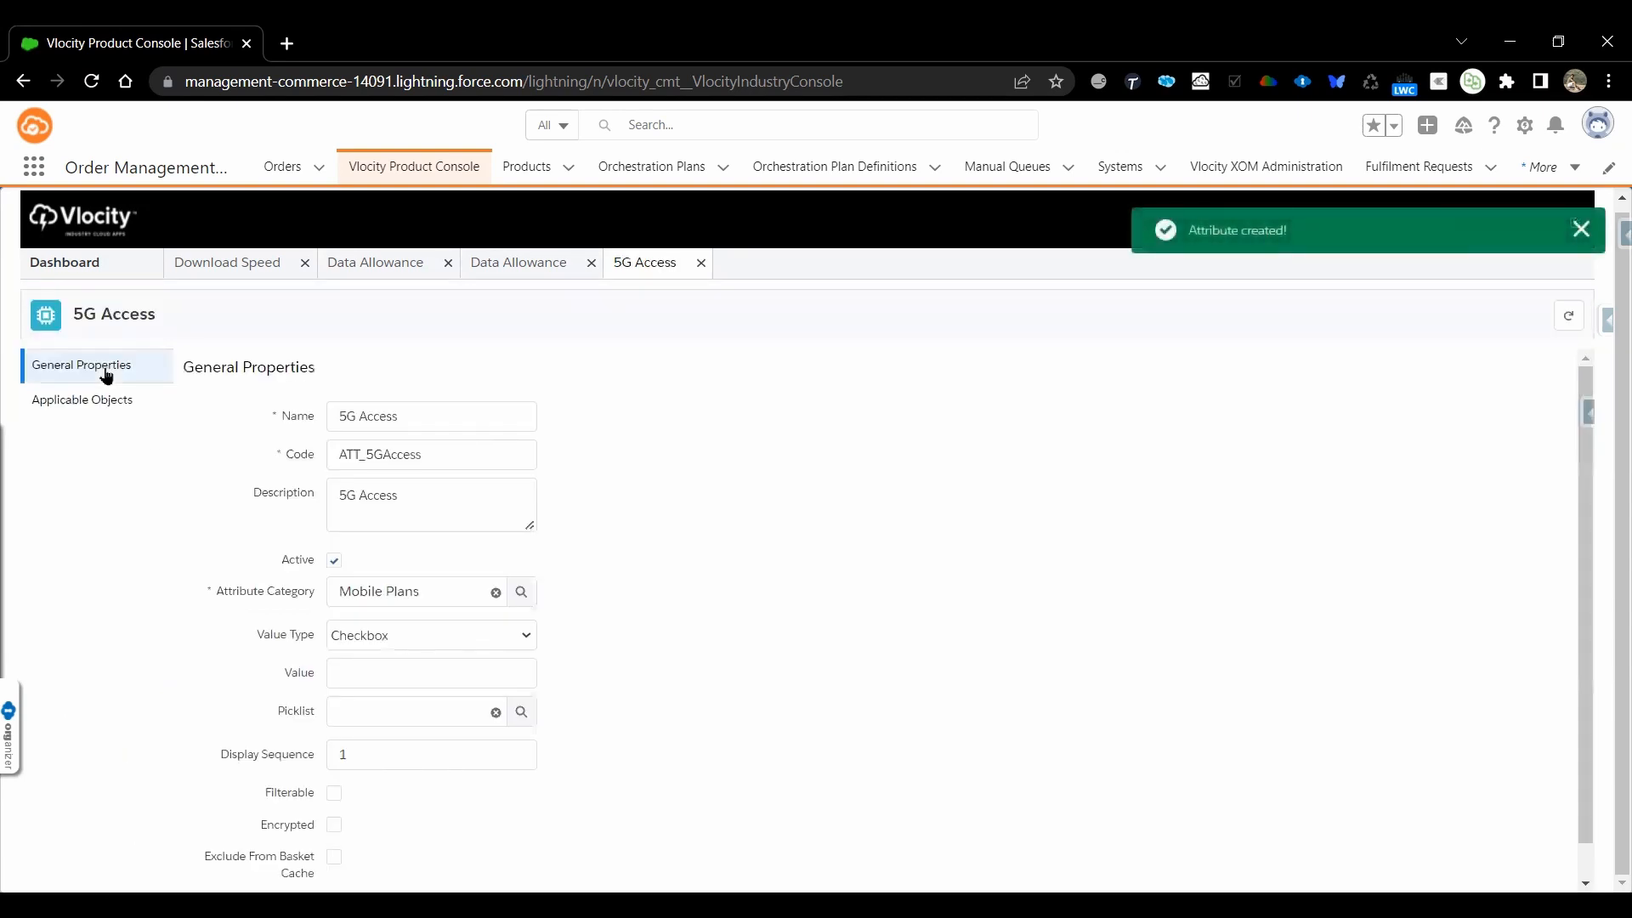
Add Object Type Object to the 5G Access attribute's applicable objects and save
left_click(98, 401)
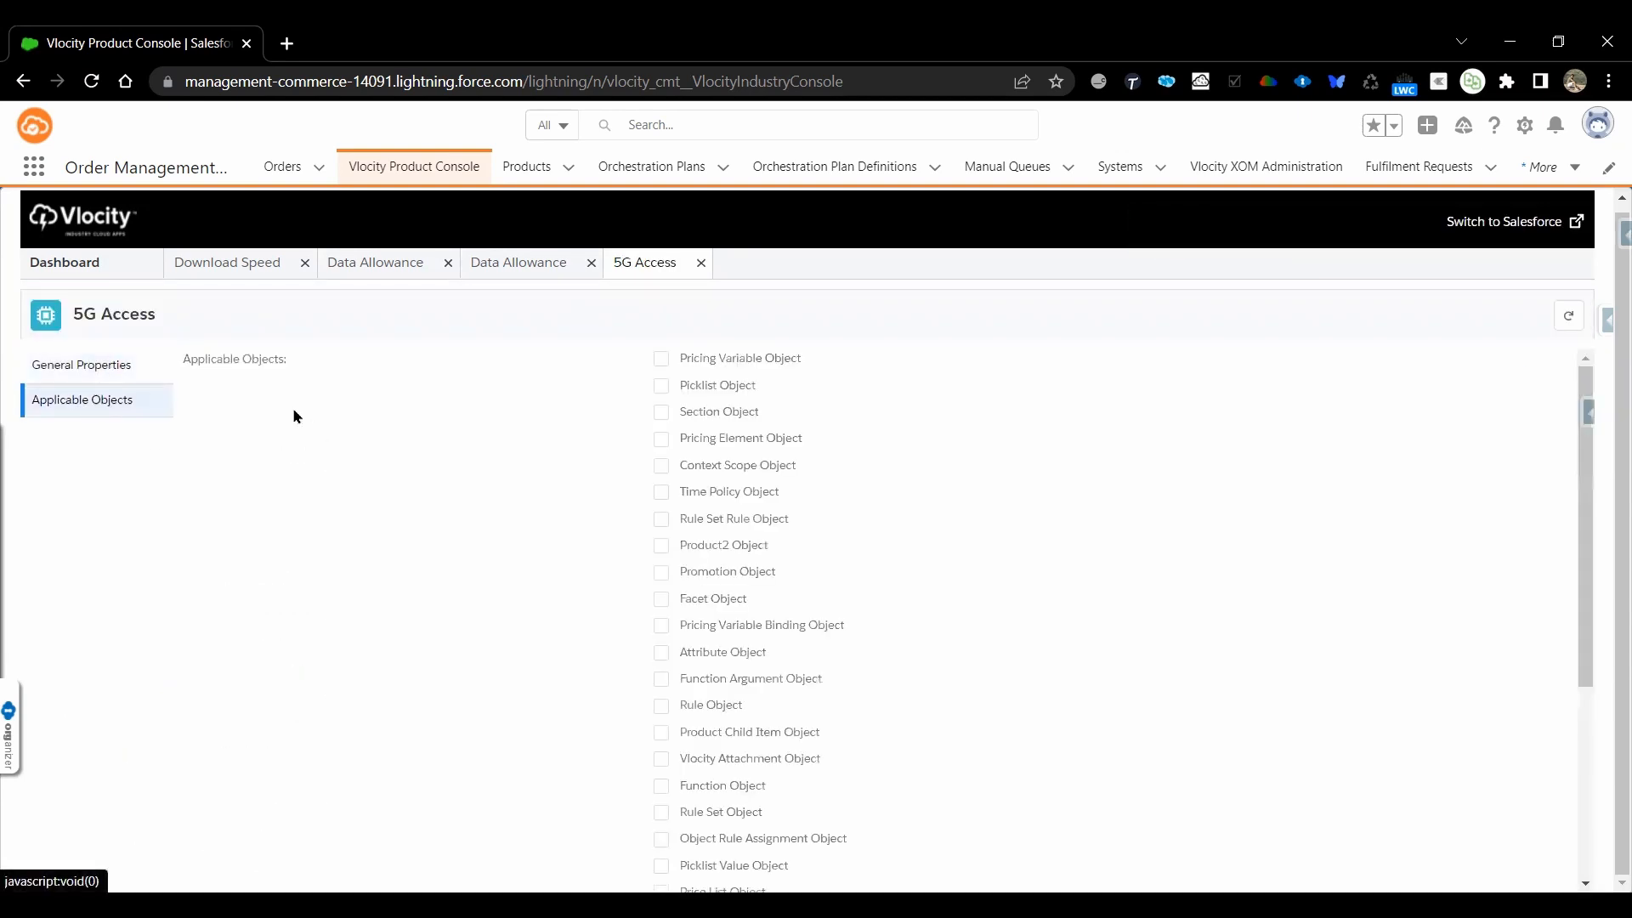
scroll(882, 740, "down", 4)
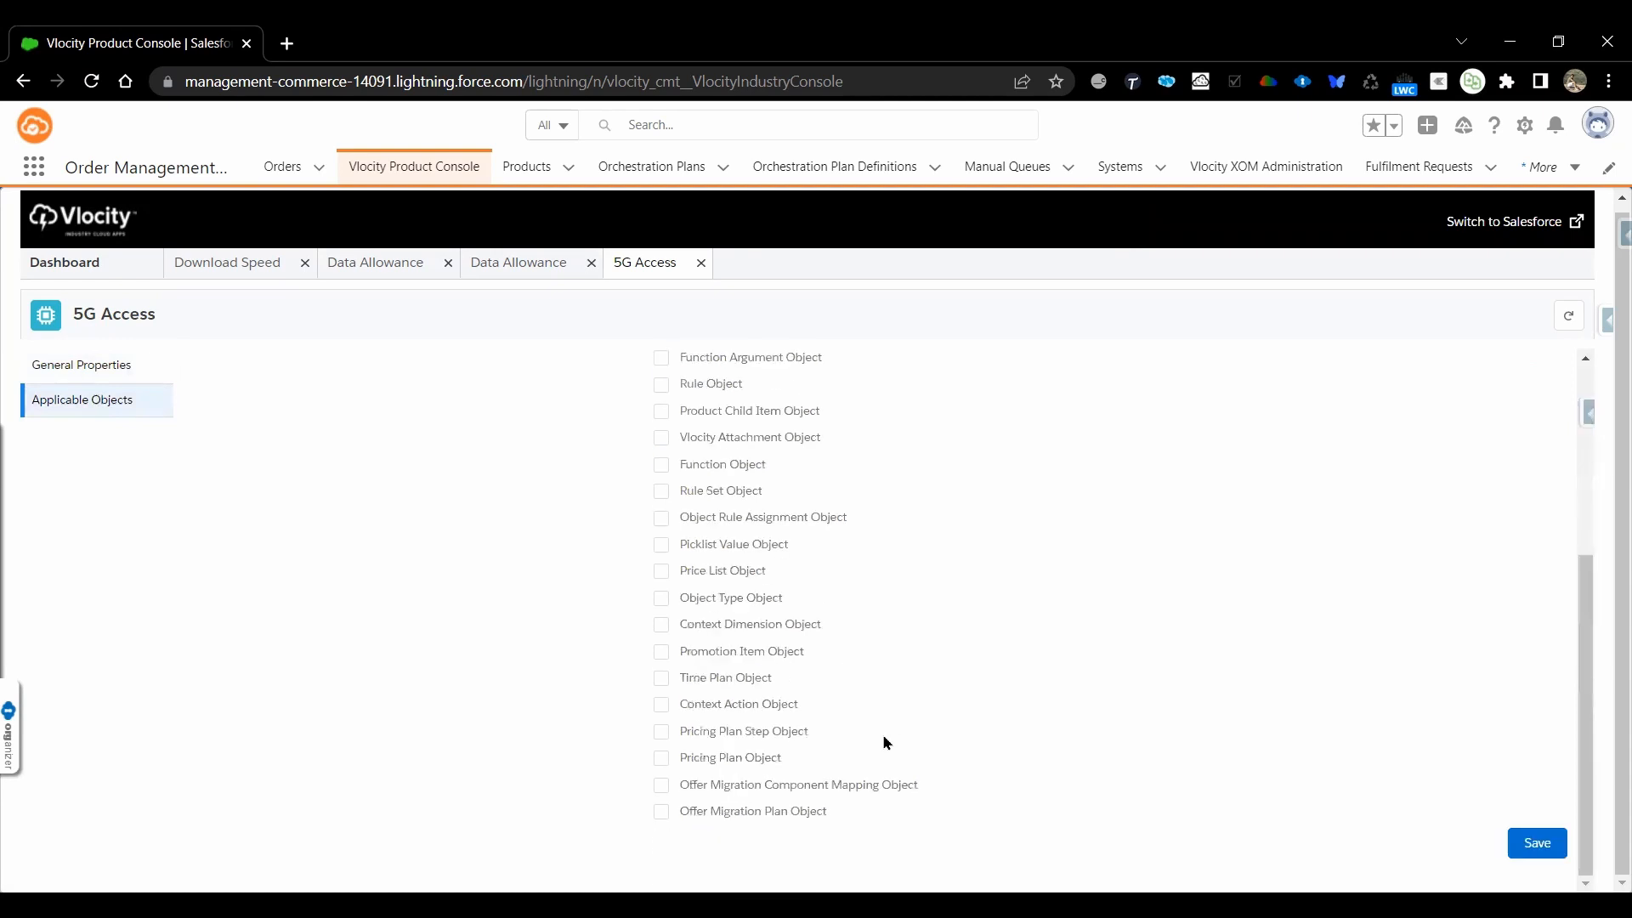
left_click(662, 598)
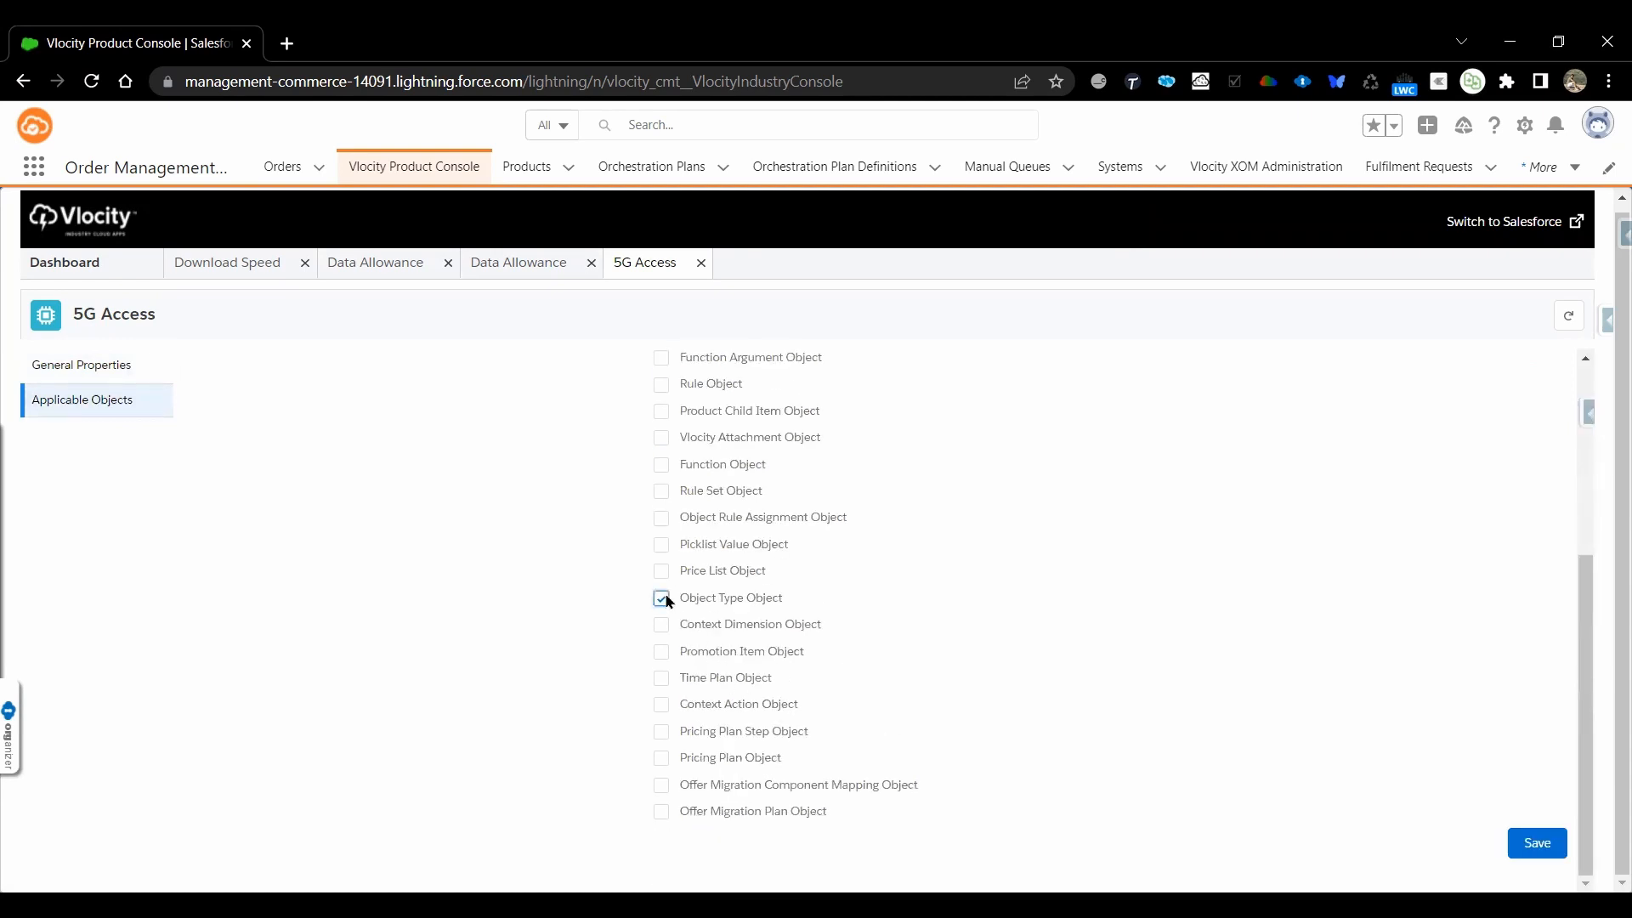
left_click(1538, 843)
left_click(1546, 850)
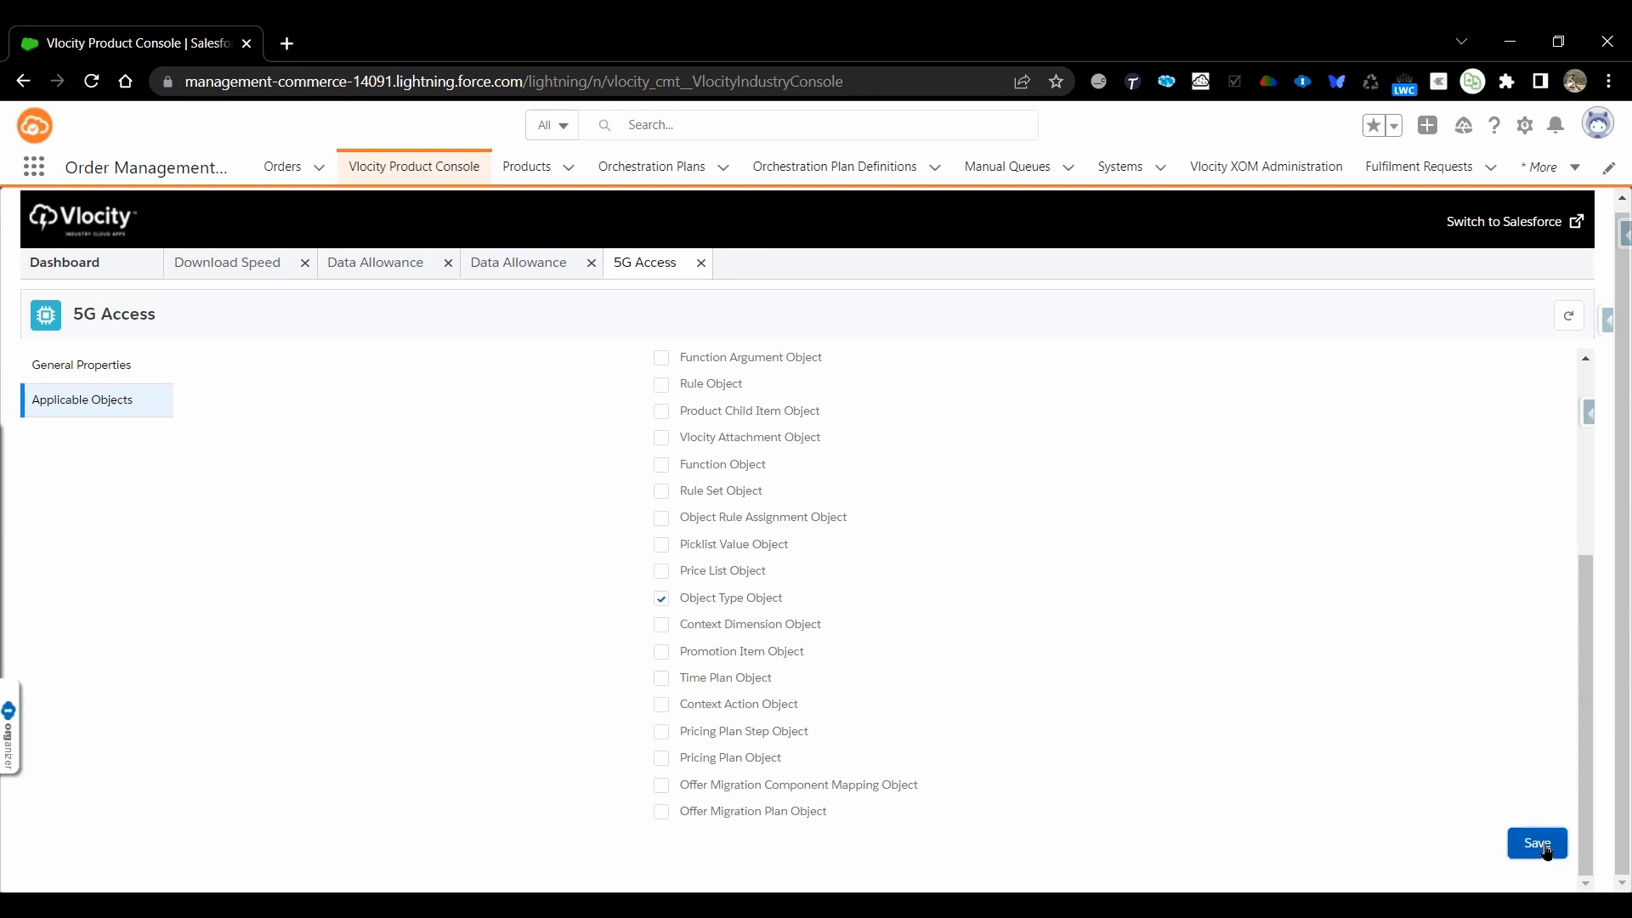
List all products from the dashboard and open the attributes and fields of the 5G Data Plan product
left_click(106, 266)
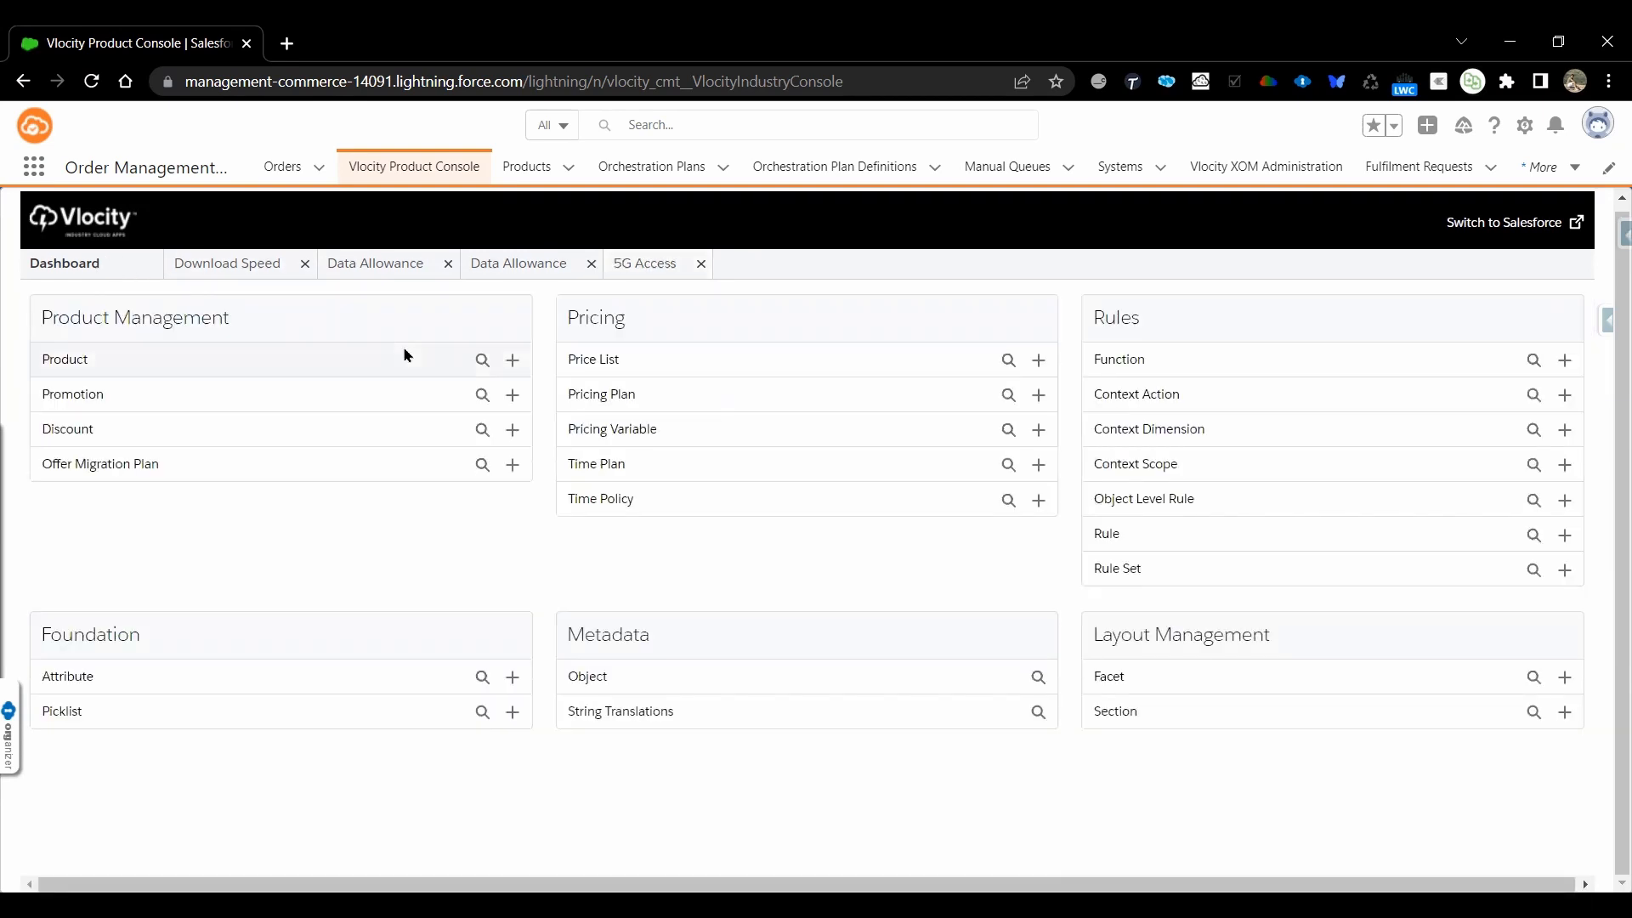
left_click(482, 362)
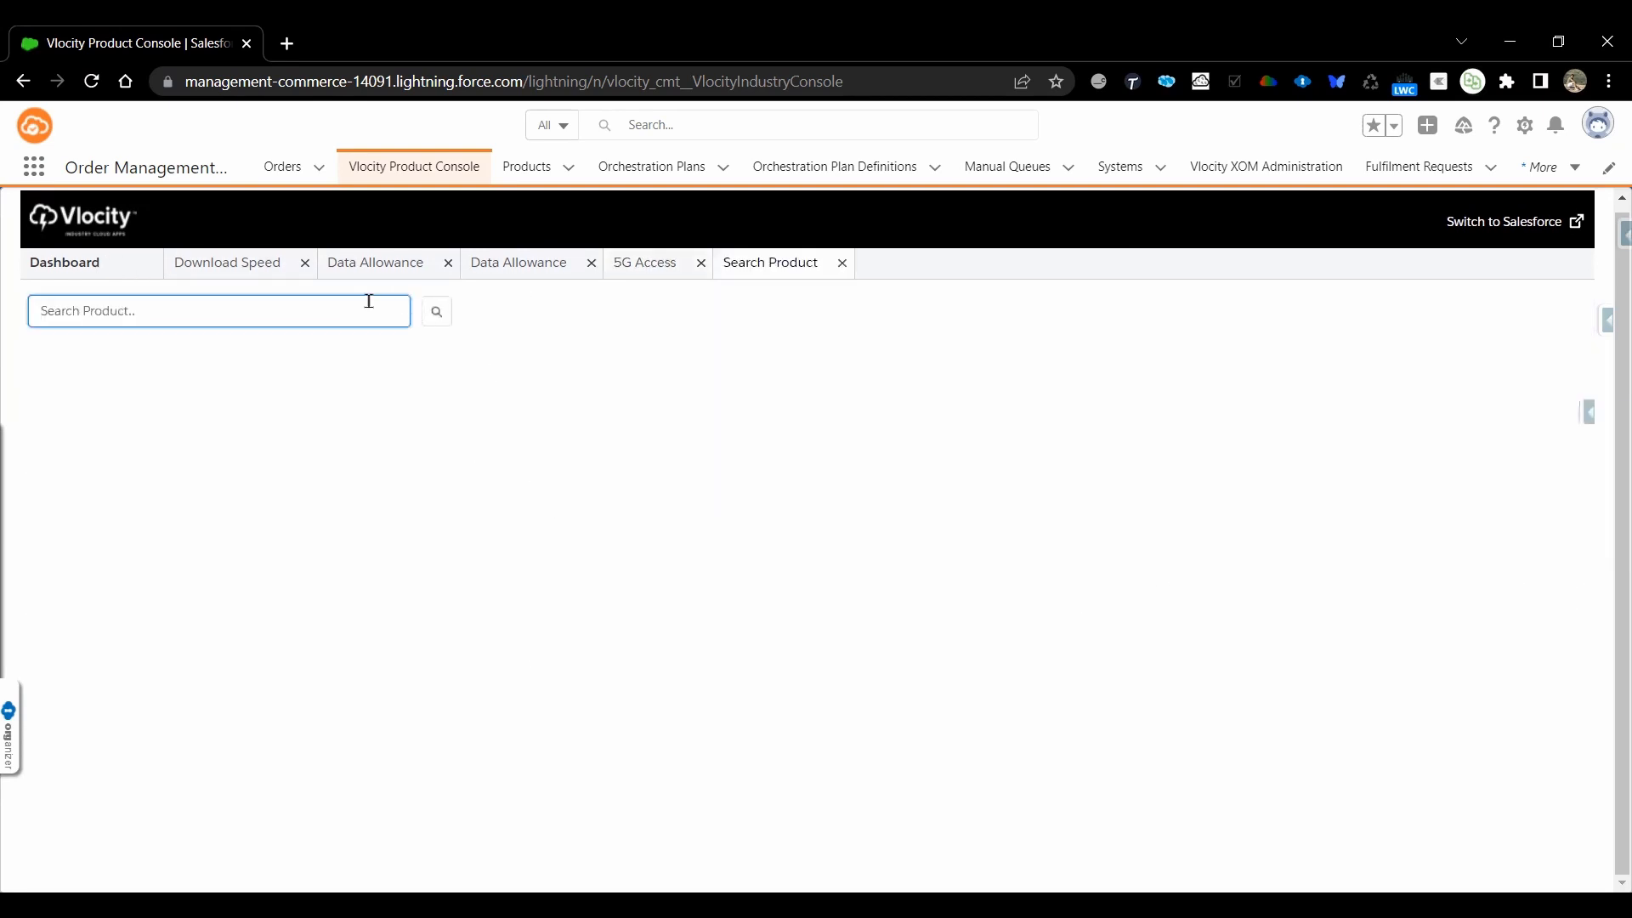
left_click(438, 321)
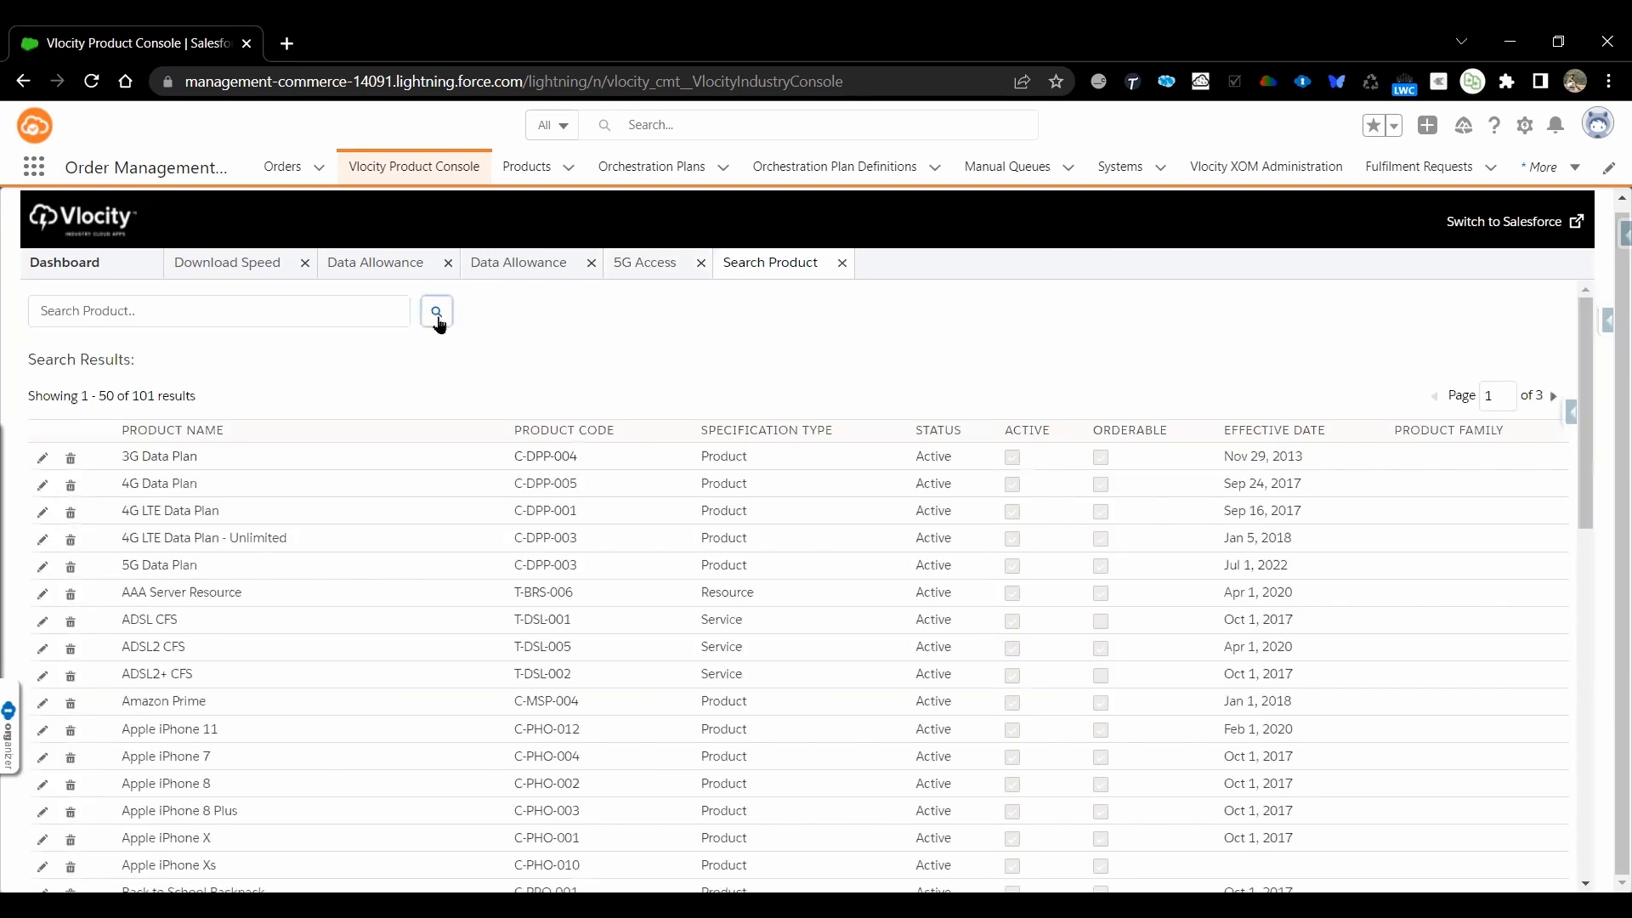
left_click(168, 567)
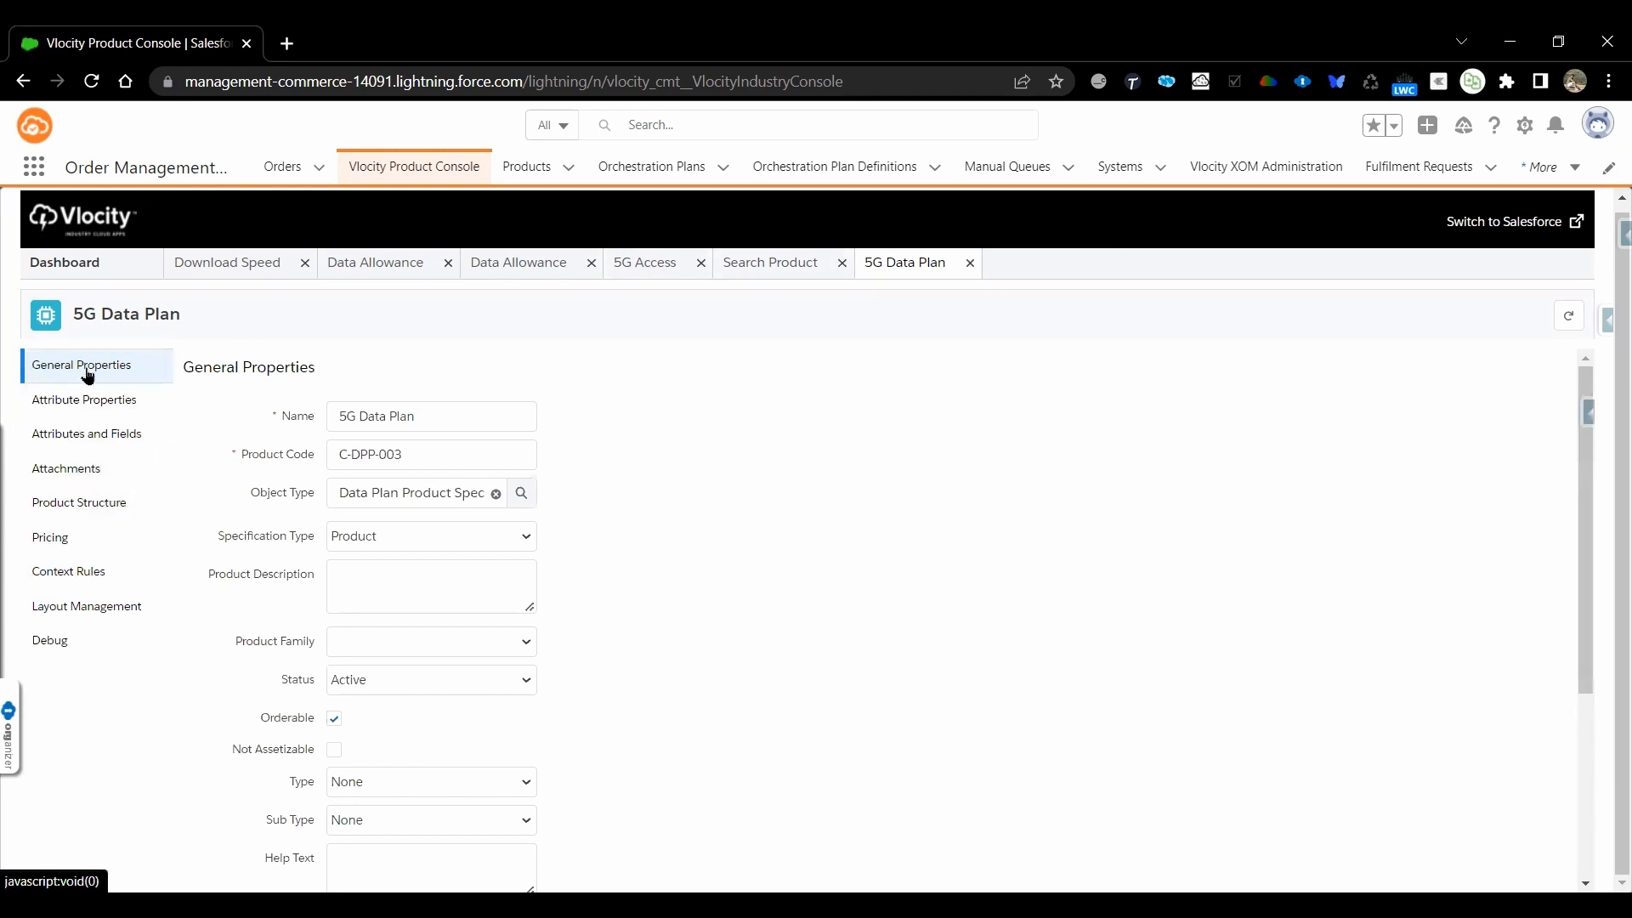
left_click(113, 447)
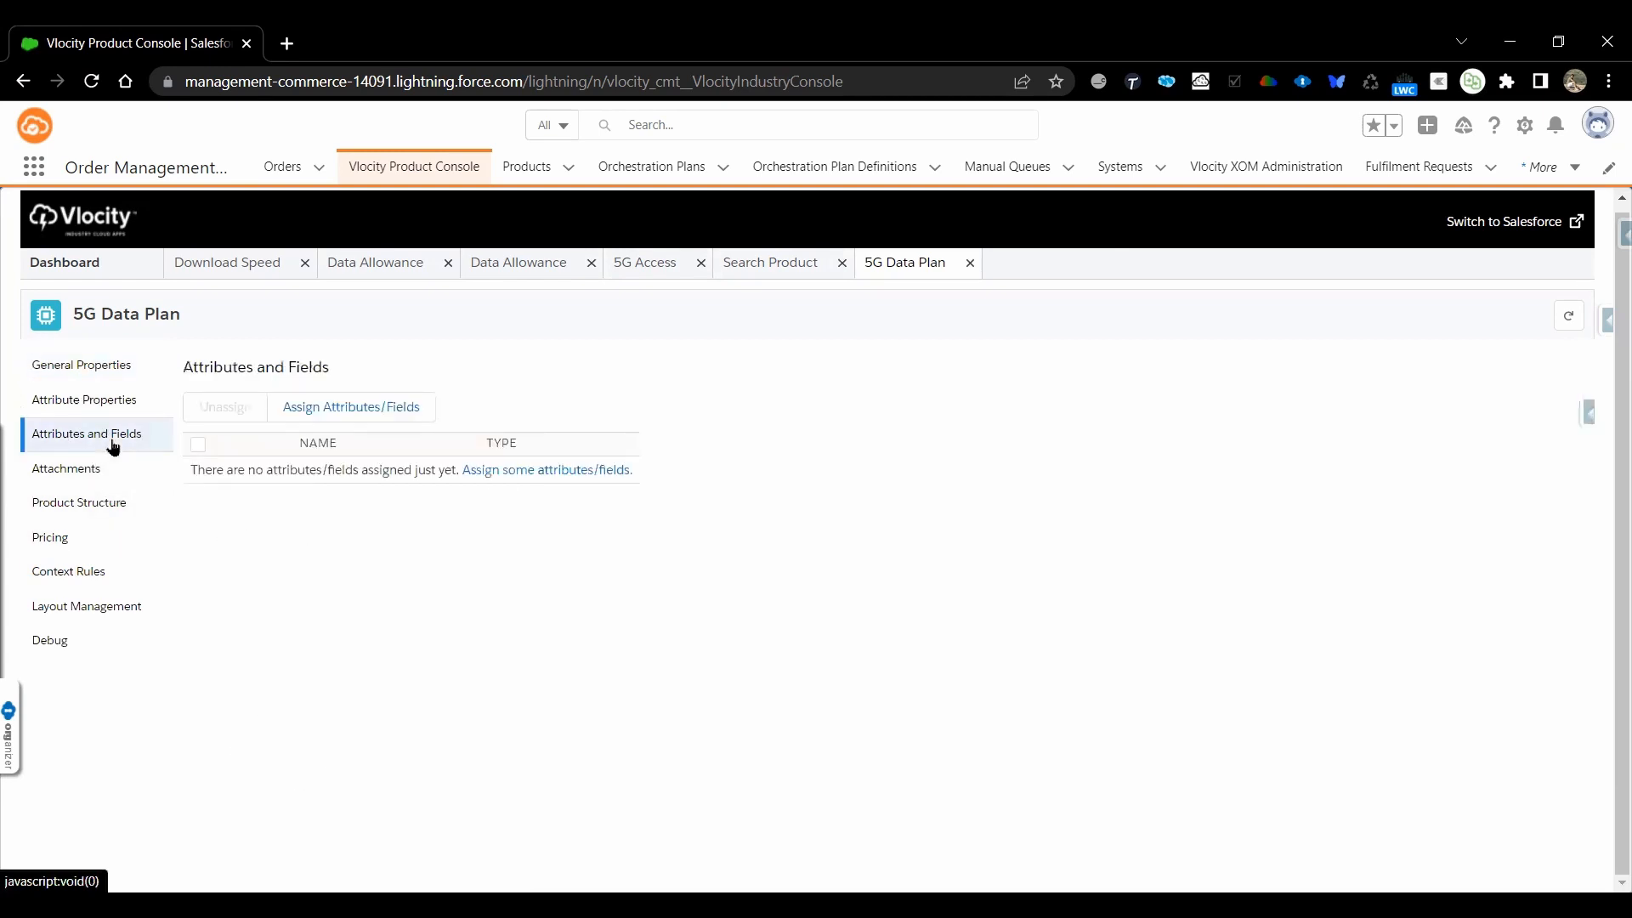
Assign the Data Allowance and 5G Access attributes to the 5G Data Plan product
left_click(337, 425)
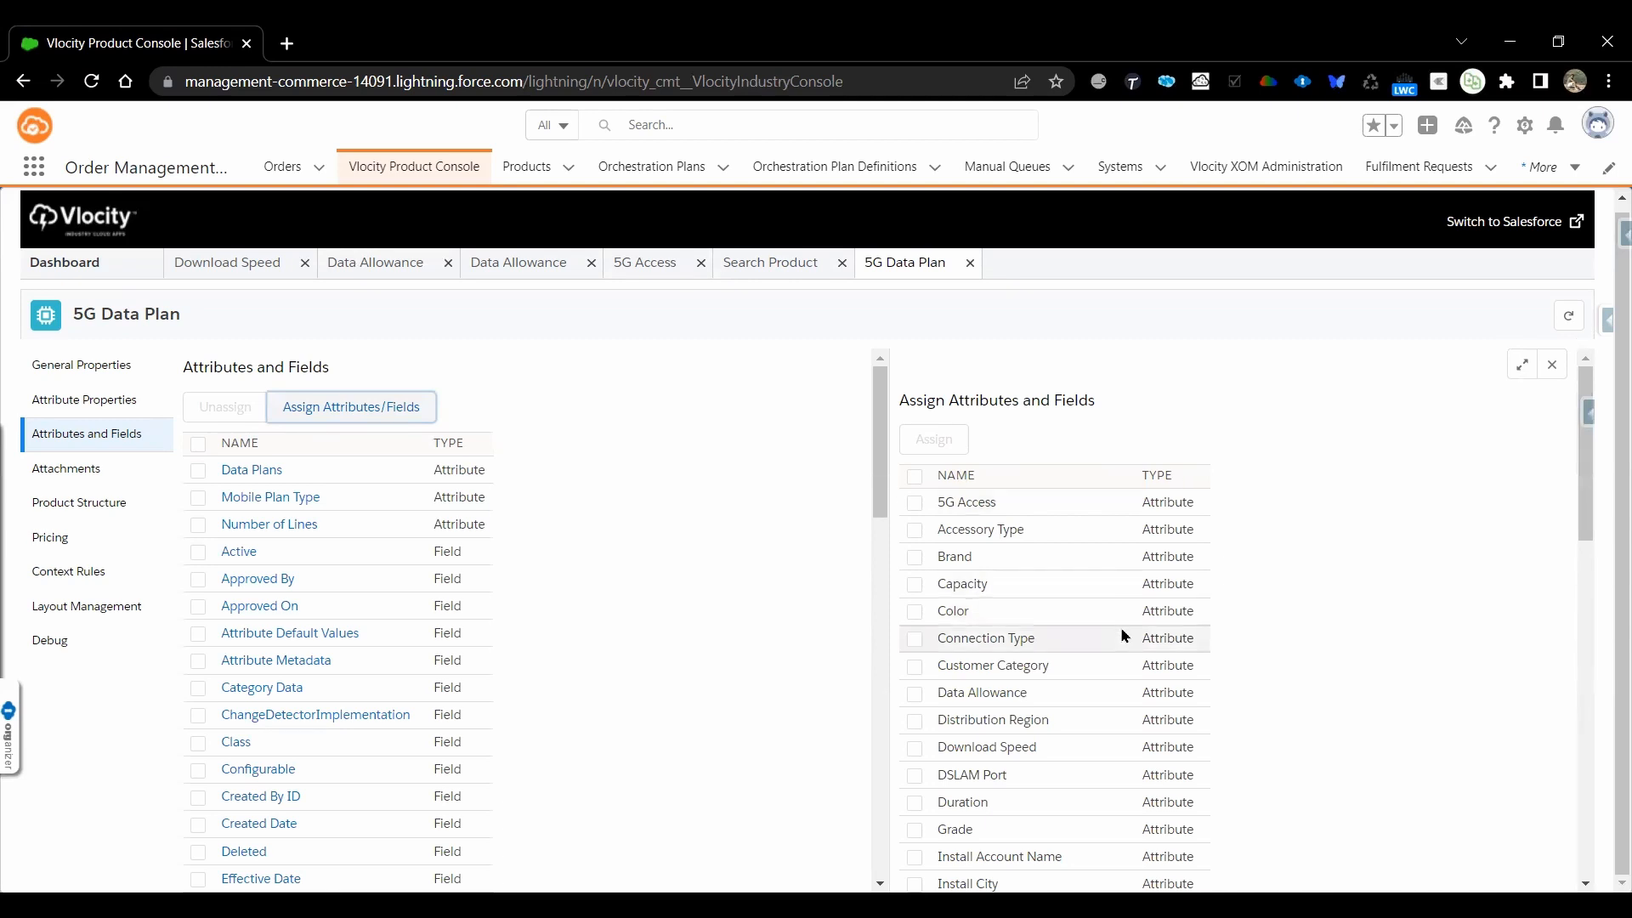
left_click(917, 698)
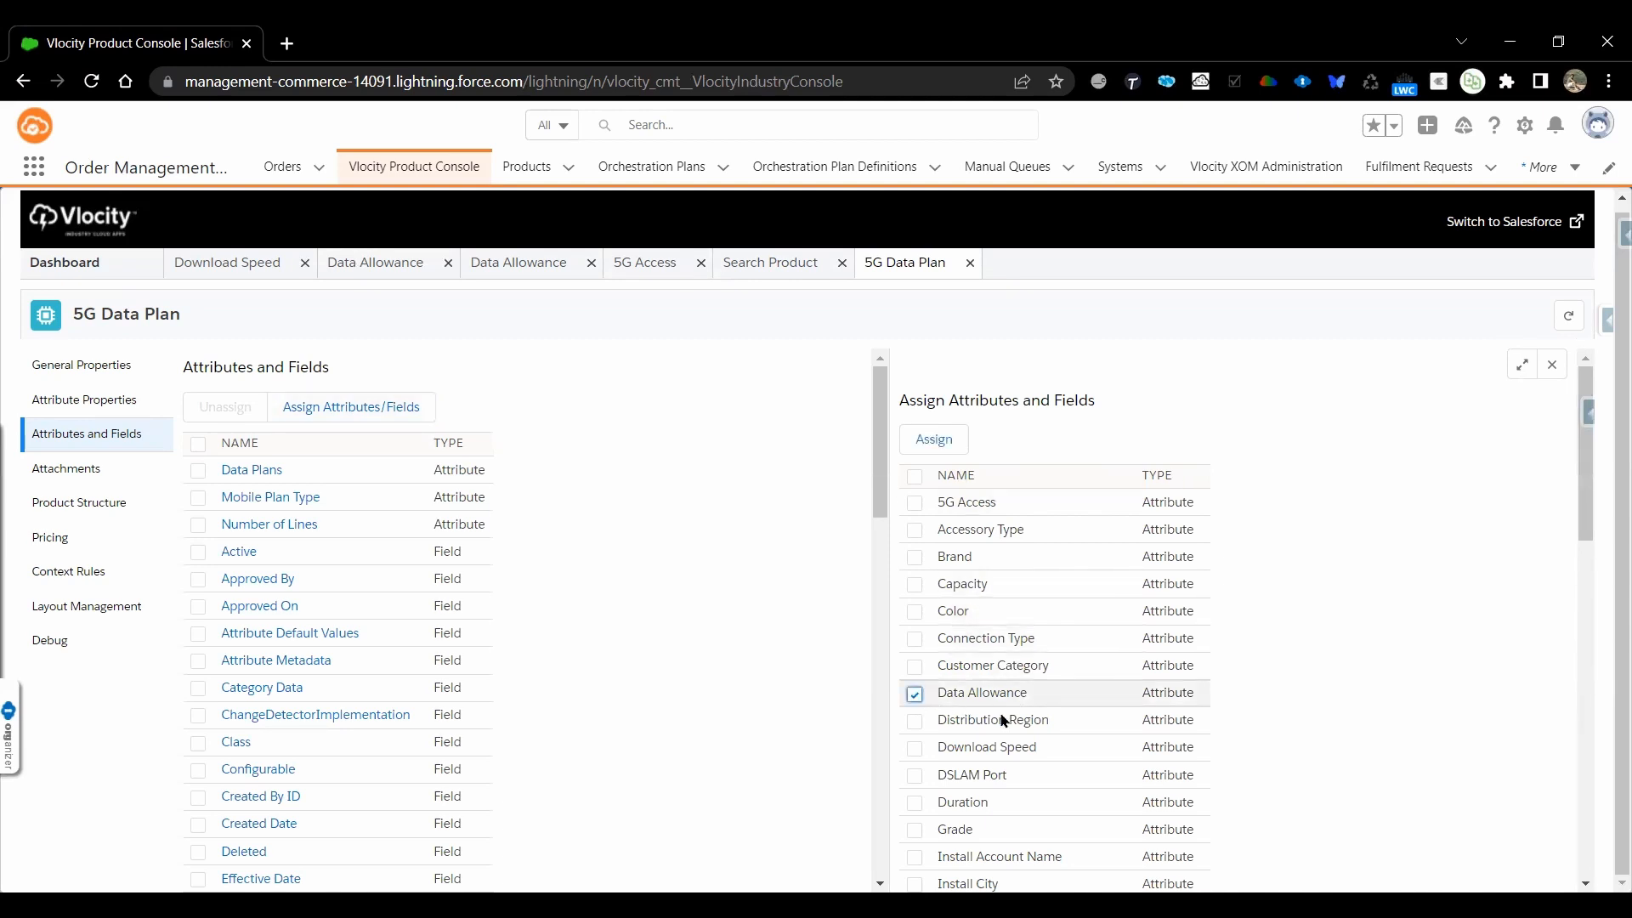
scroll(1020, 727, "down", 2)
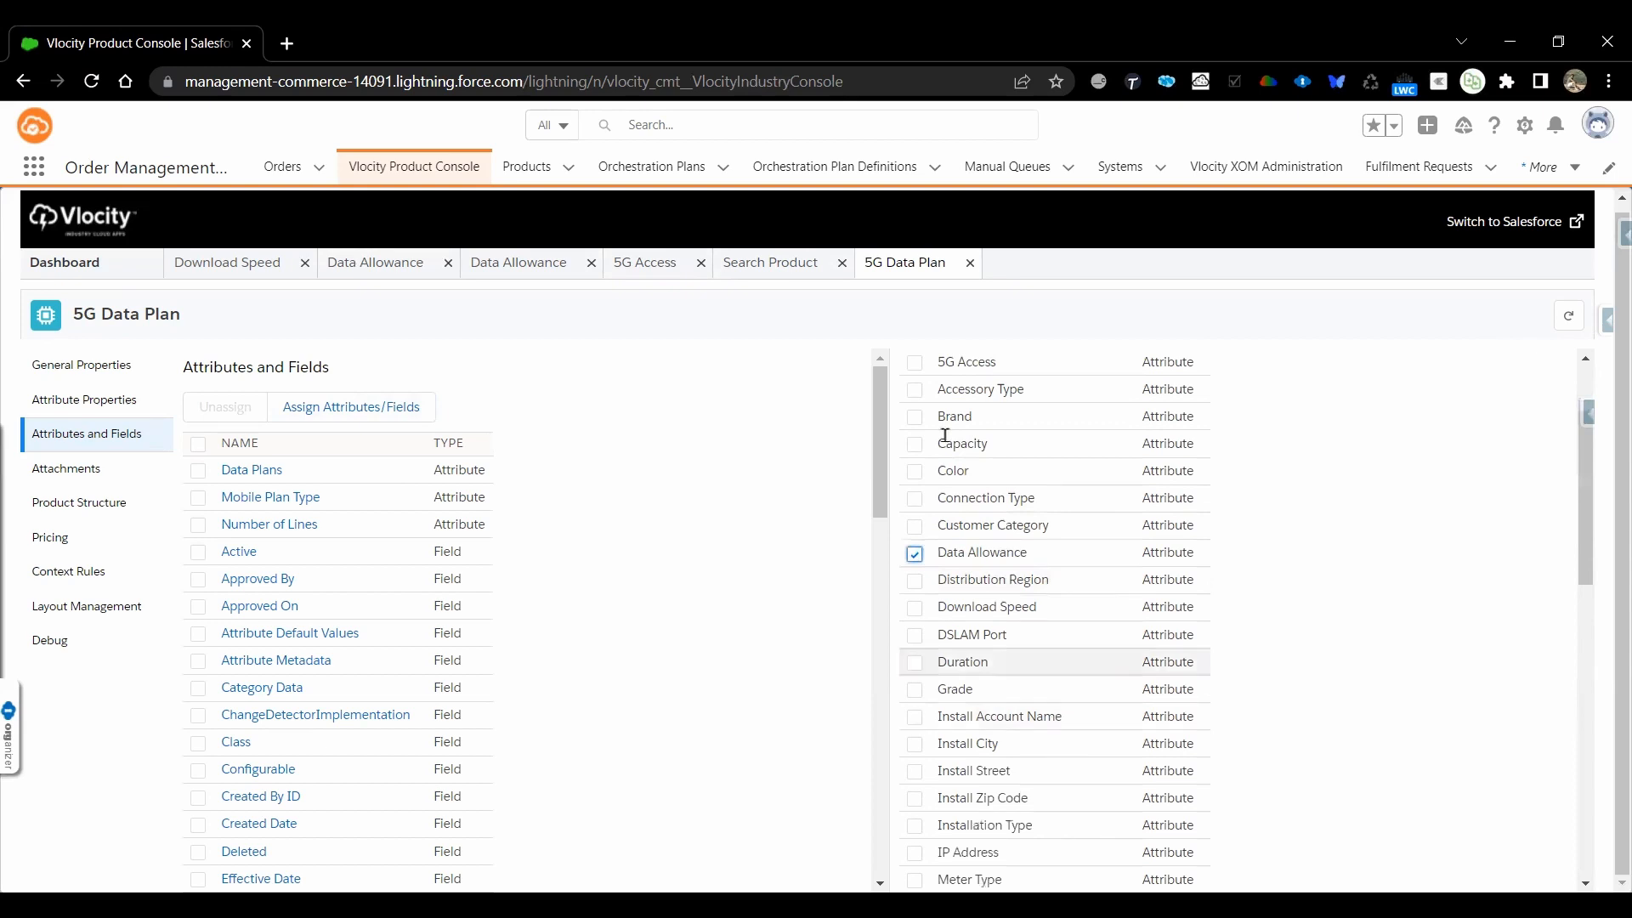
left_click(916, 363)
scroll(1063, 464, "up", 2)
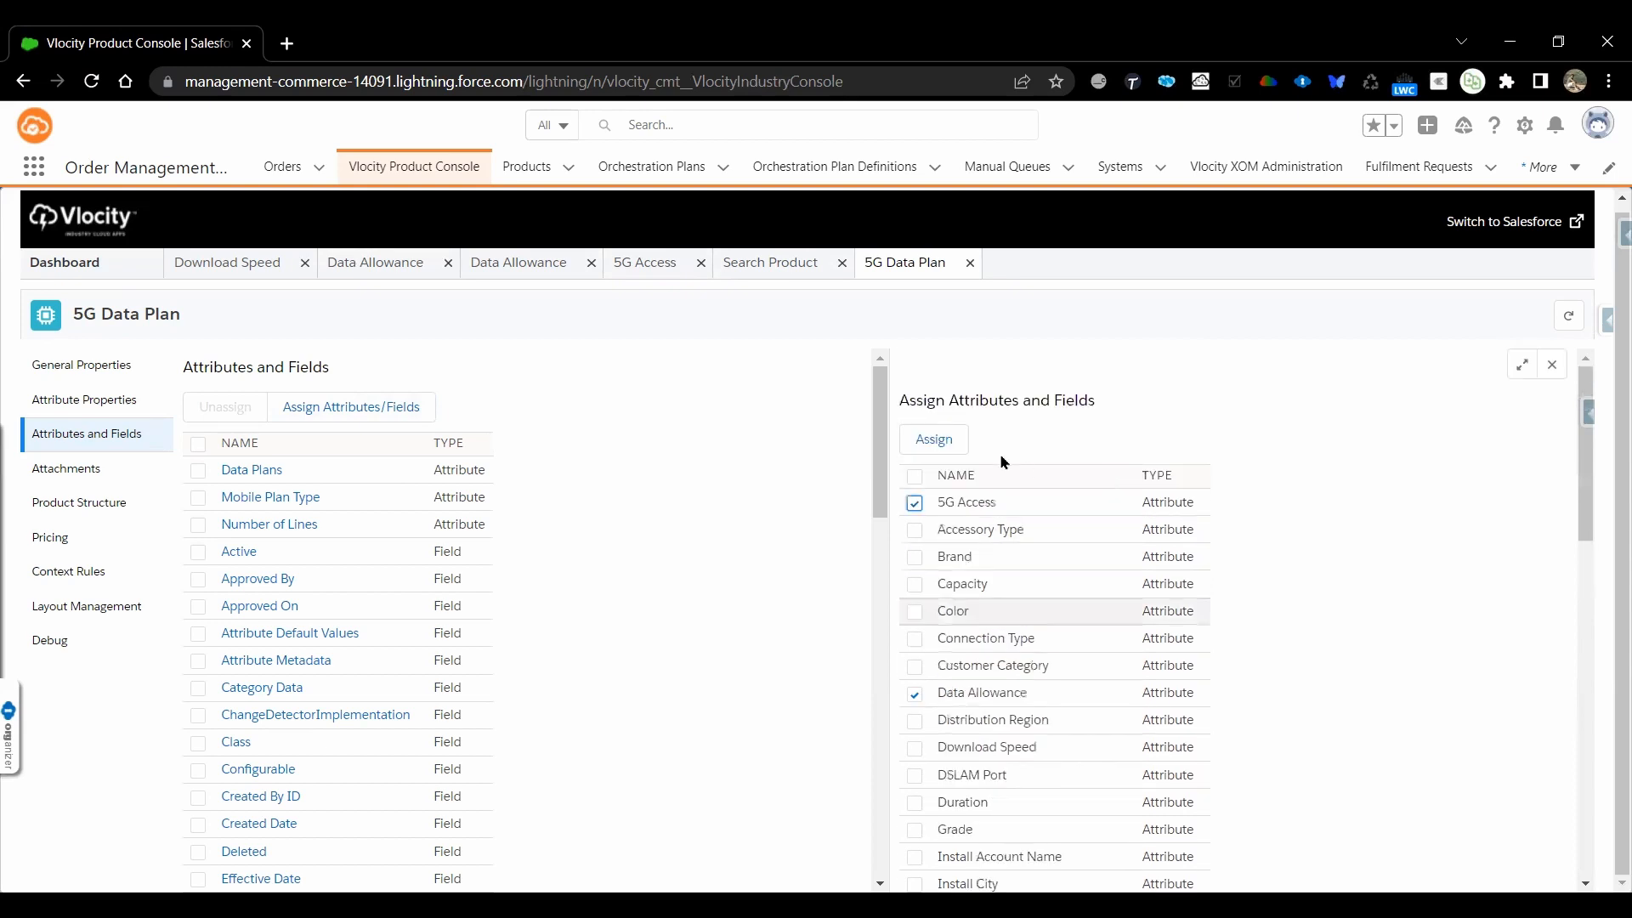
left_click(948, 440)
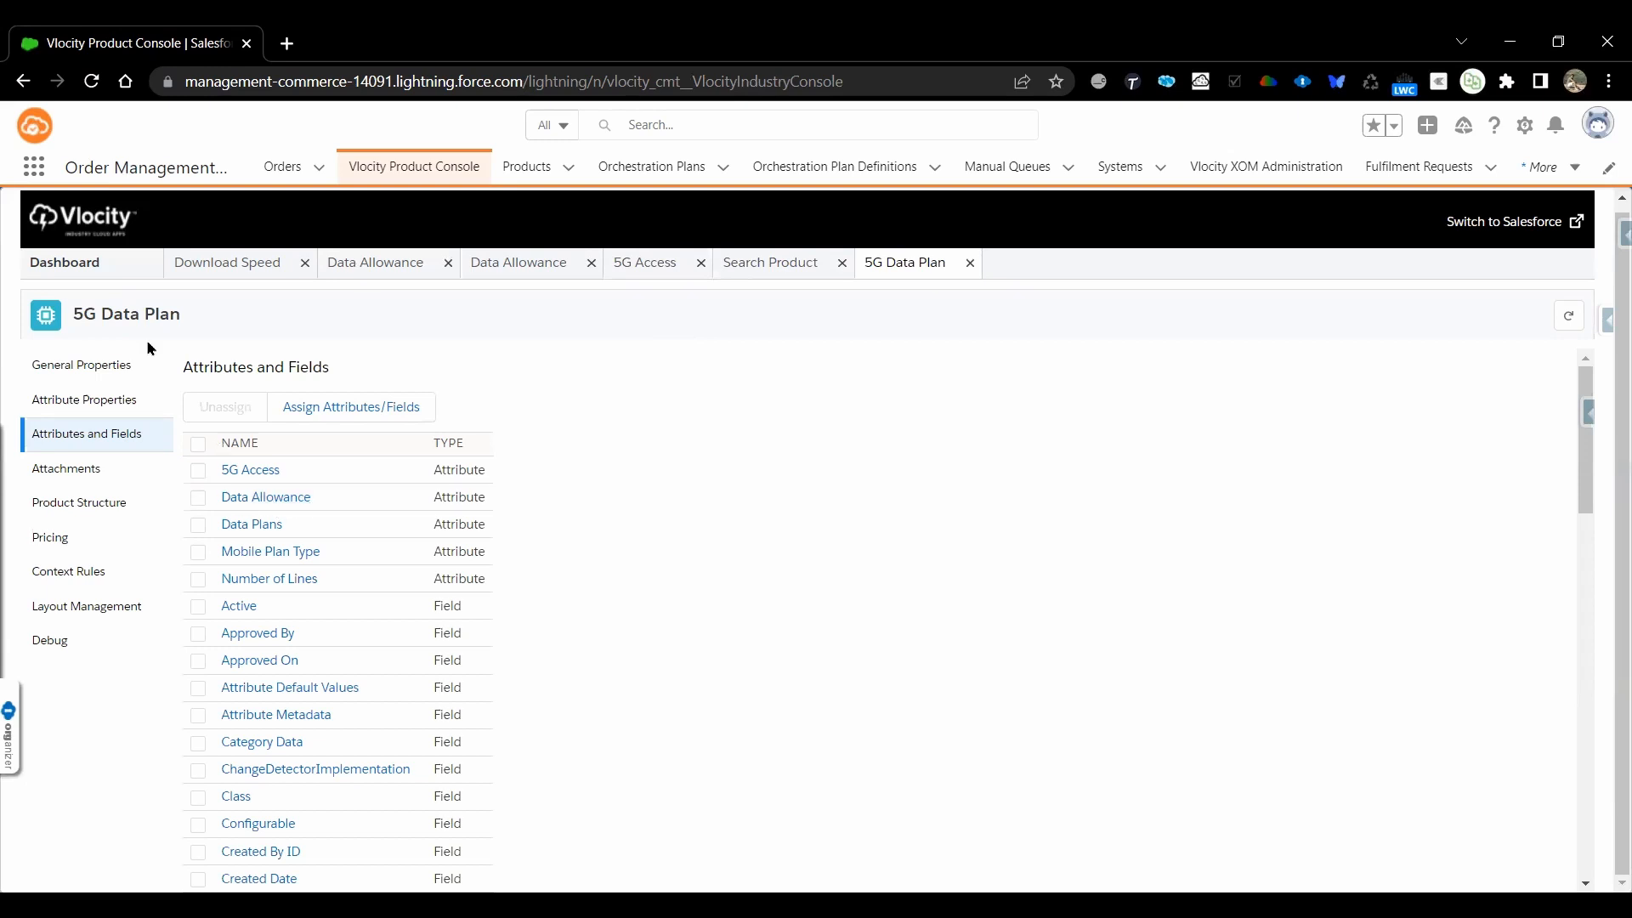
Examine the Data Allowance attribute's metadata on the 5G Data Plan, including its display name, available picklist values, behavior options and effectivity
left_click(288, 503)
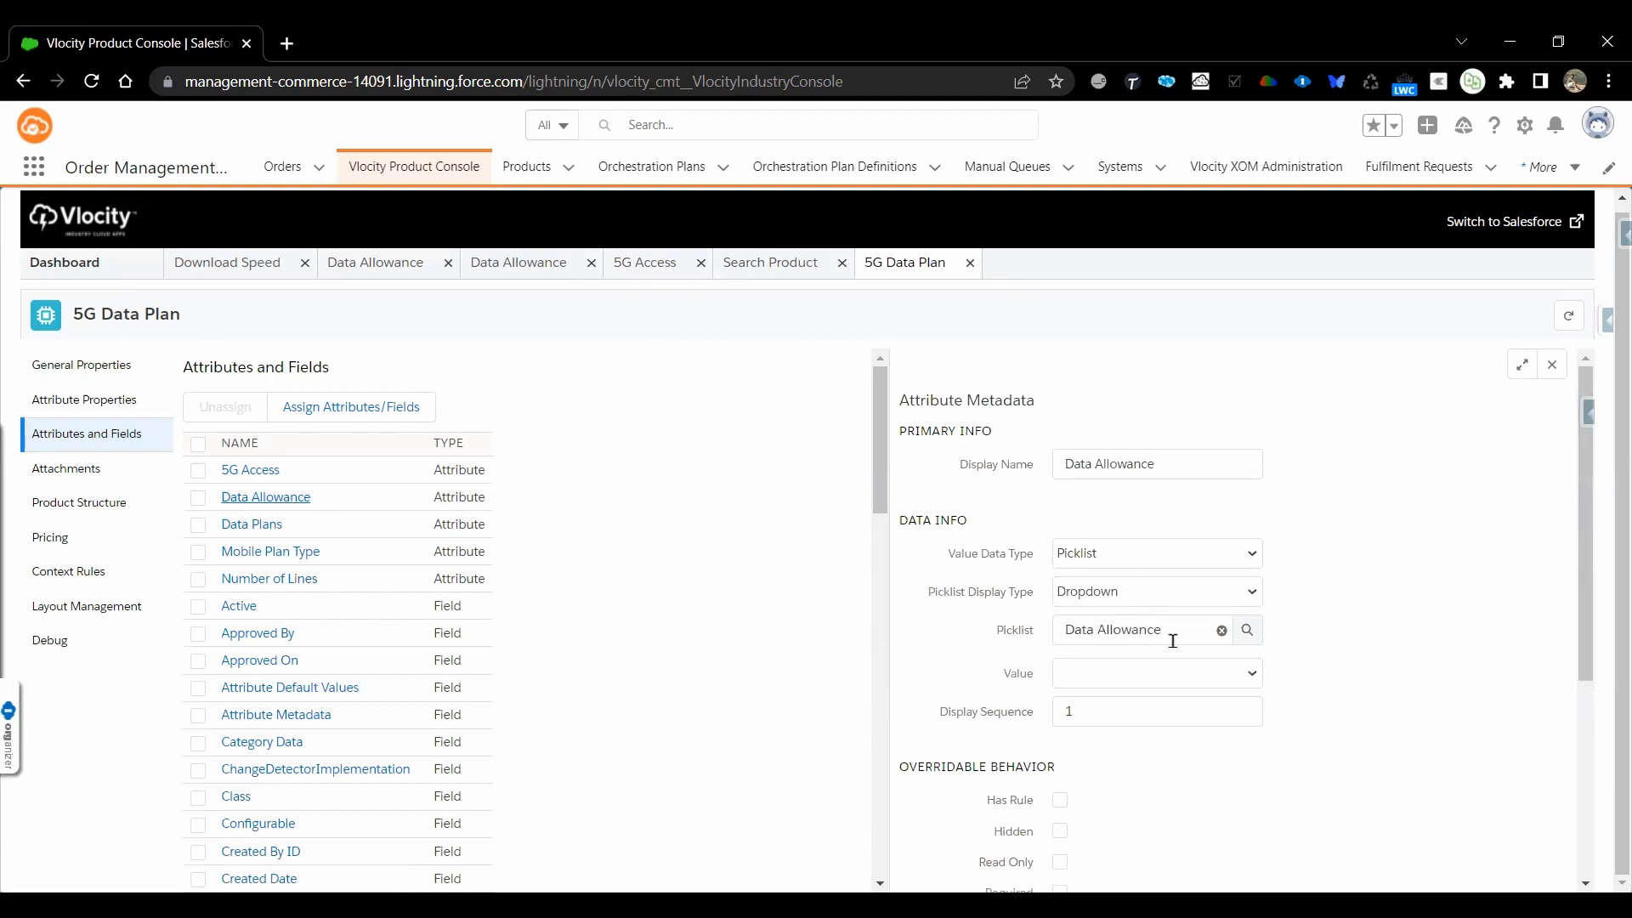
left_click(1097, 466)
left_click(1166, 411)
double_click(1119, 460)
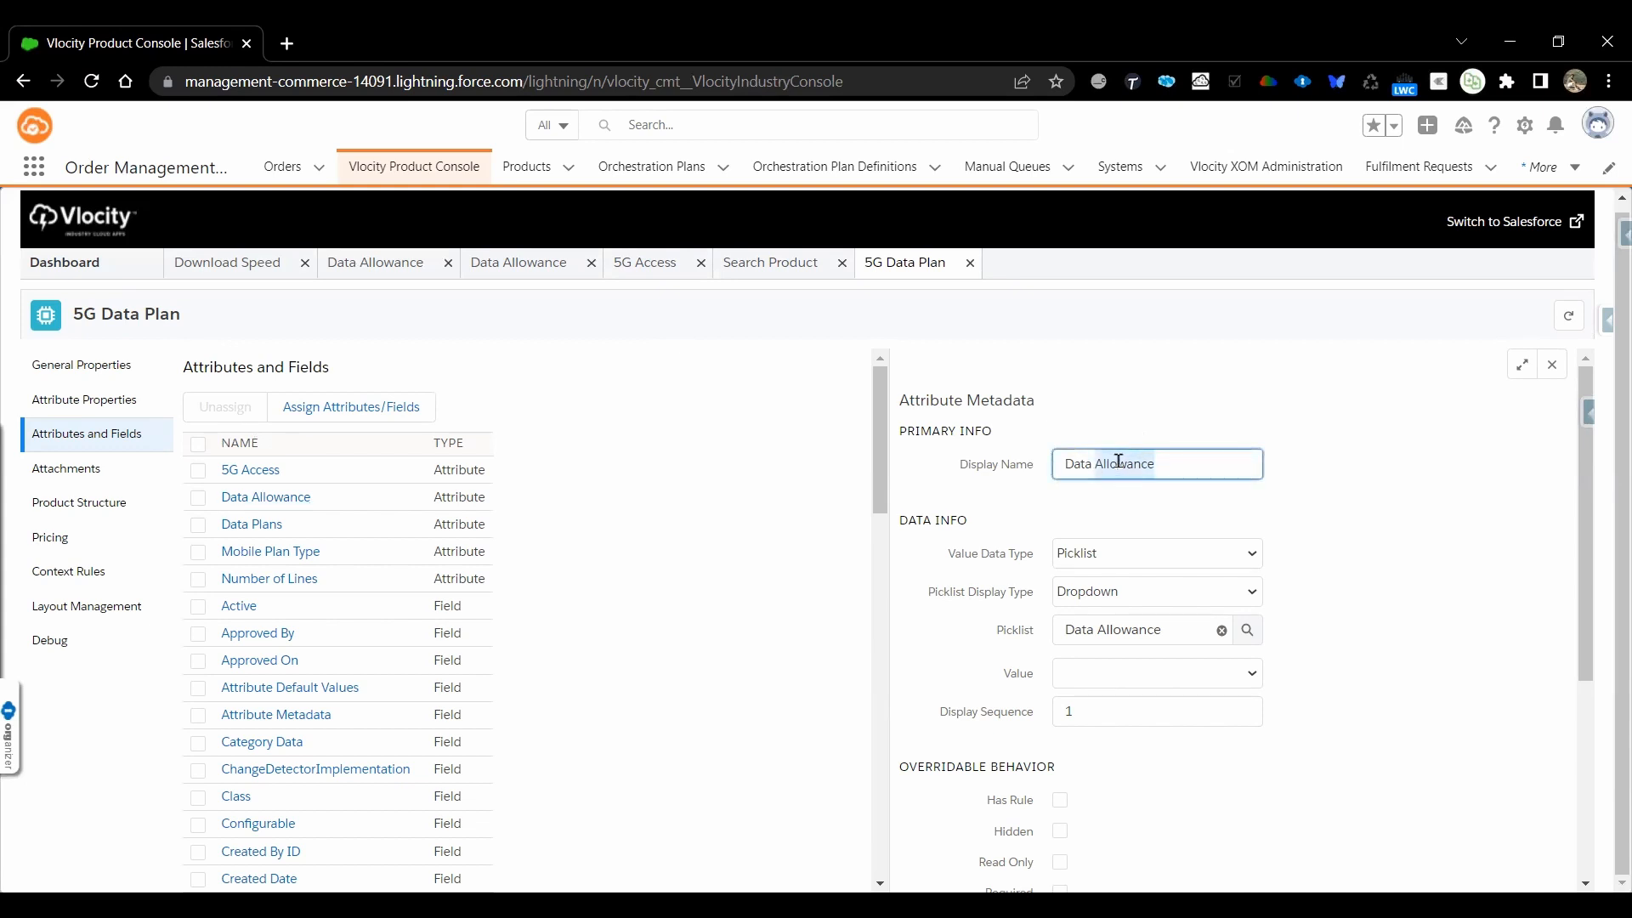
left_click(1119, 460)
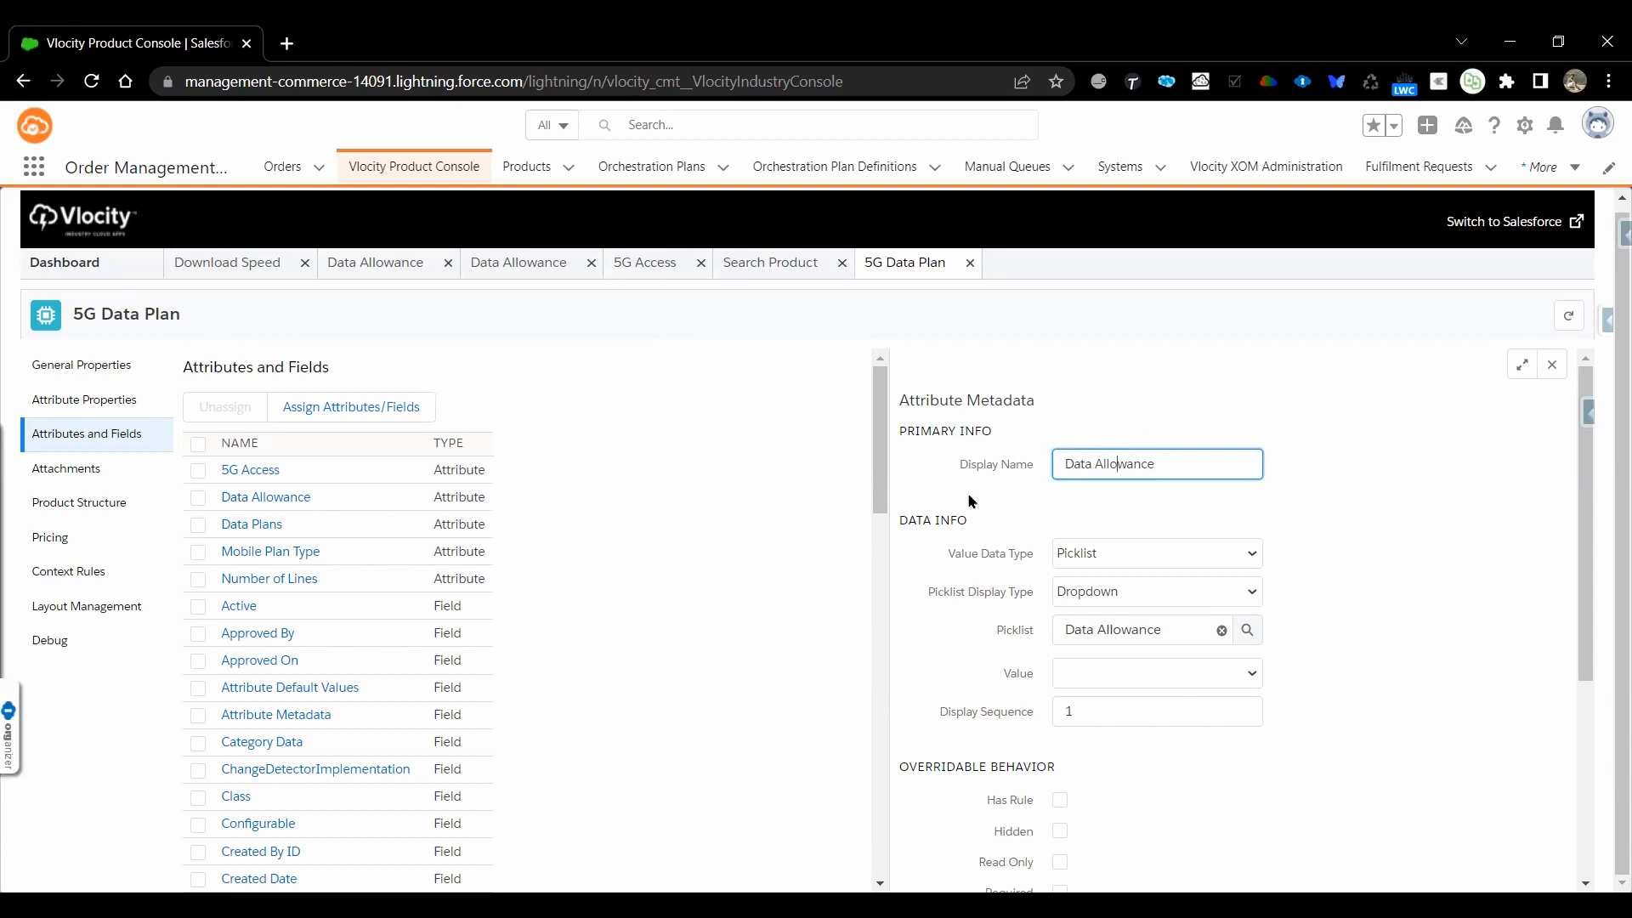
left_click(1250, 671)
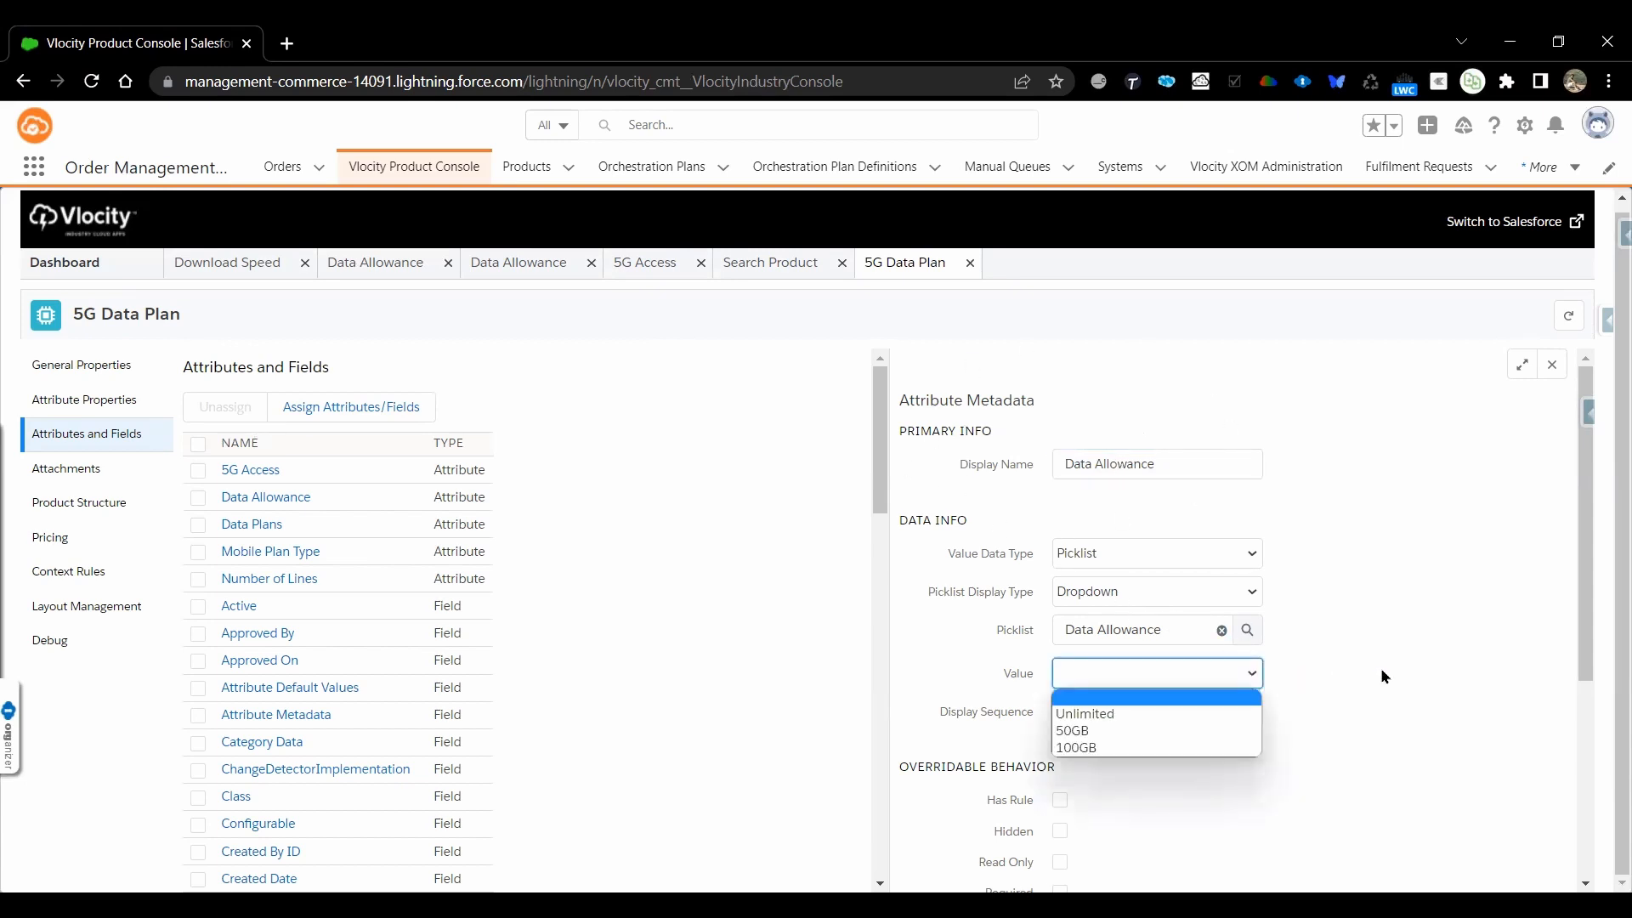
scroll(1382, 675, "down", 3)
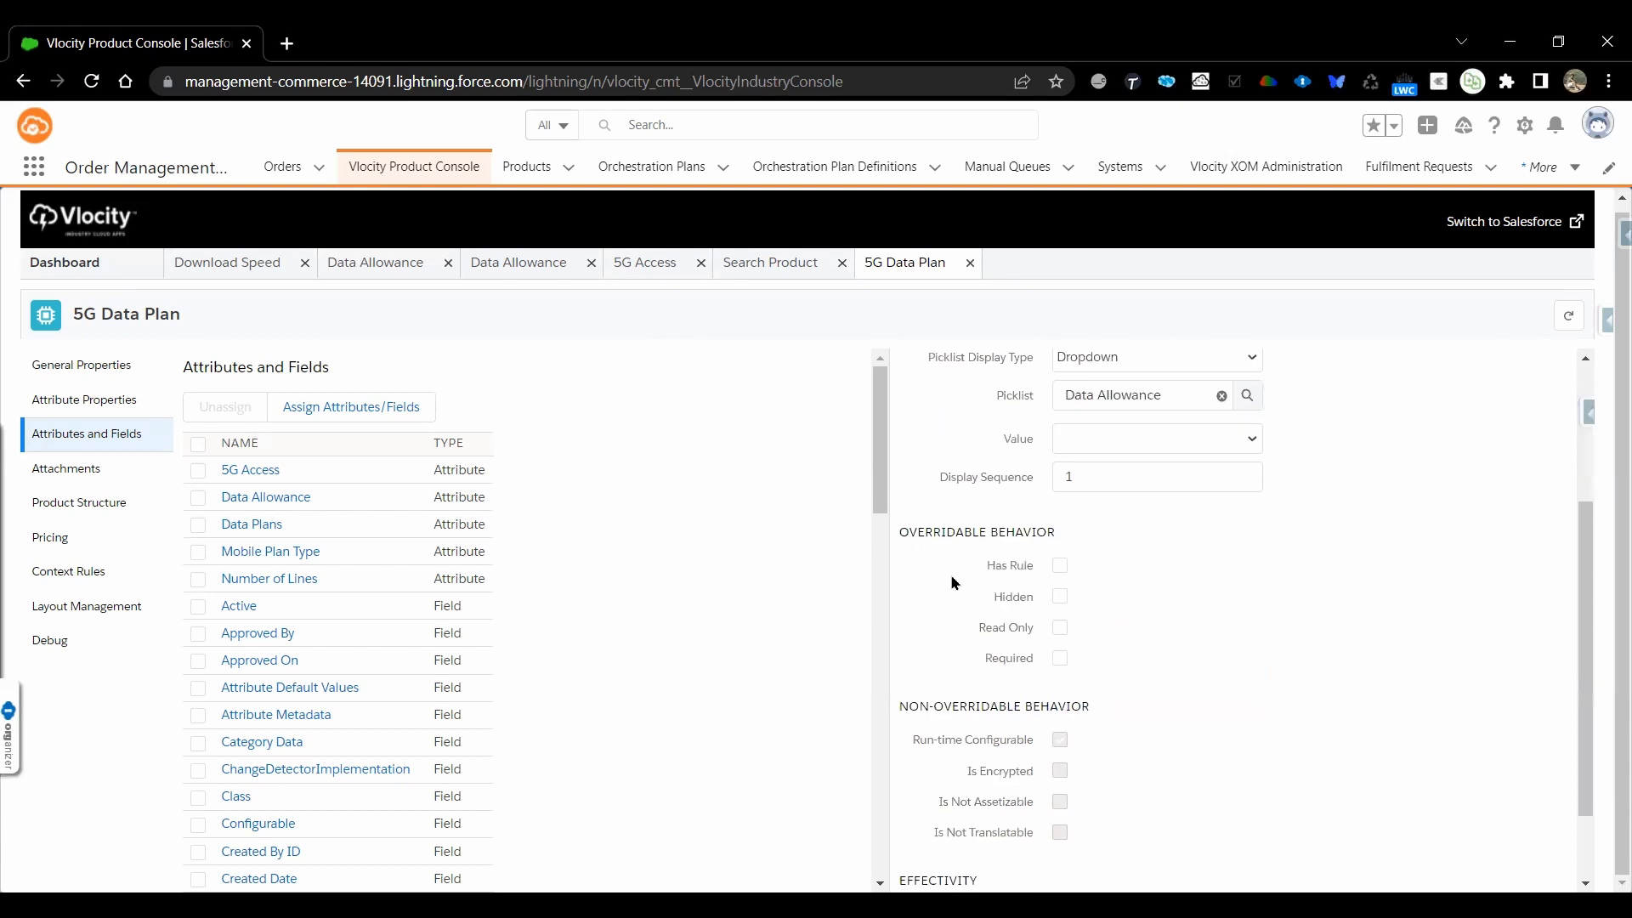
scroll(1442, 680, "down", 2)
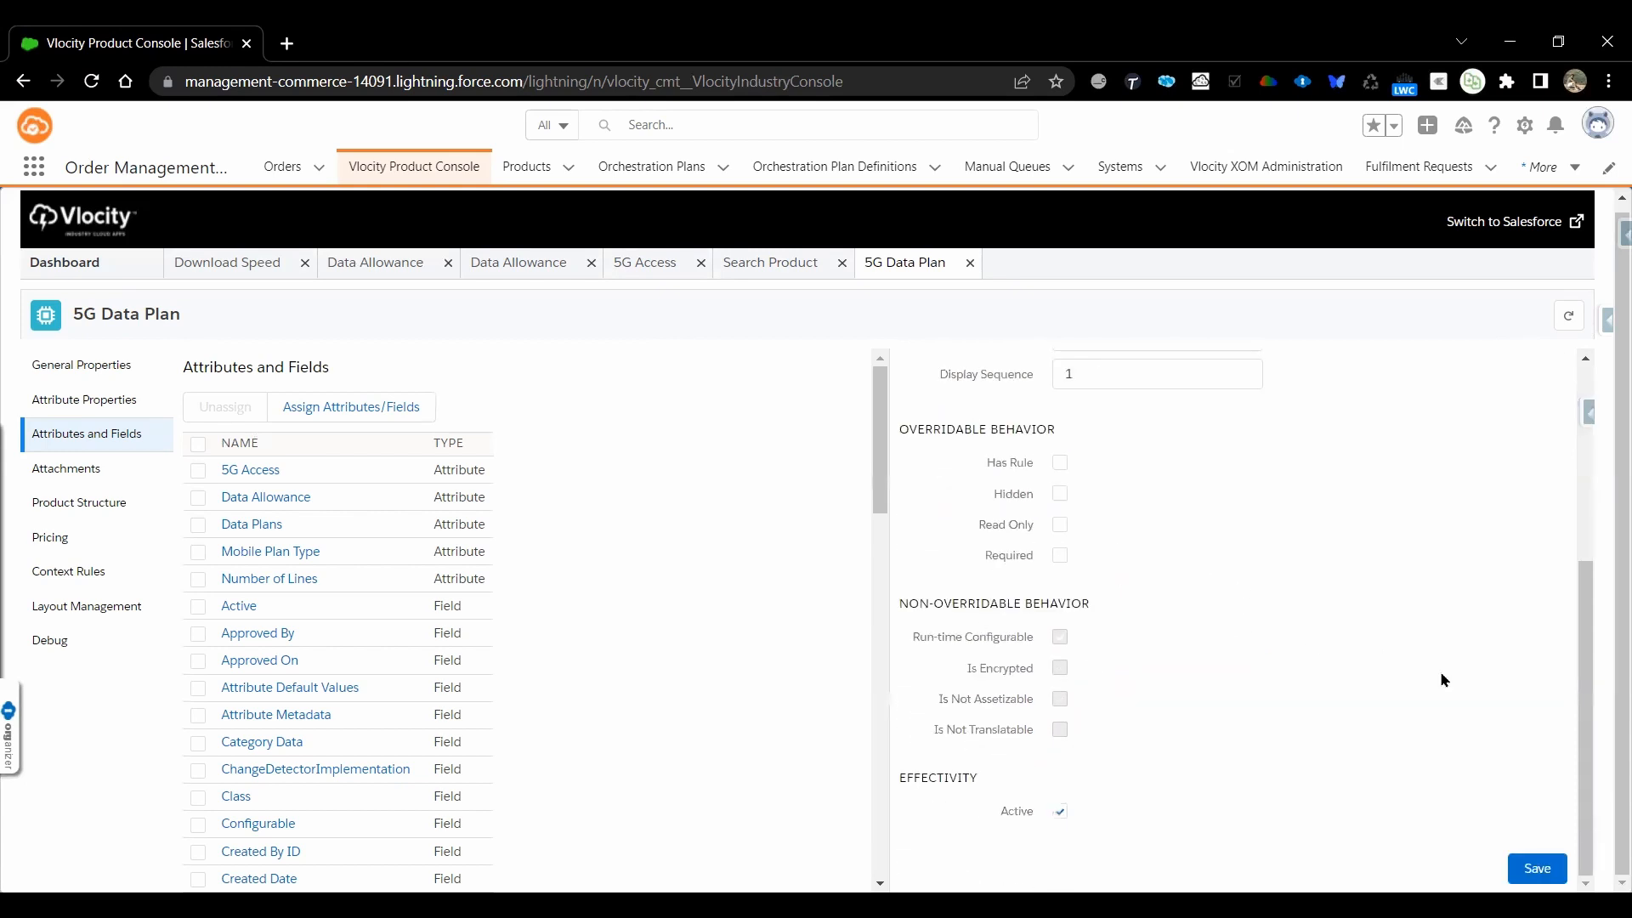
scroll(1440, 671, "up", 2)
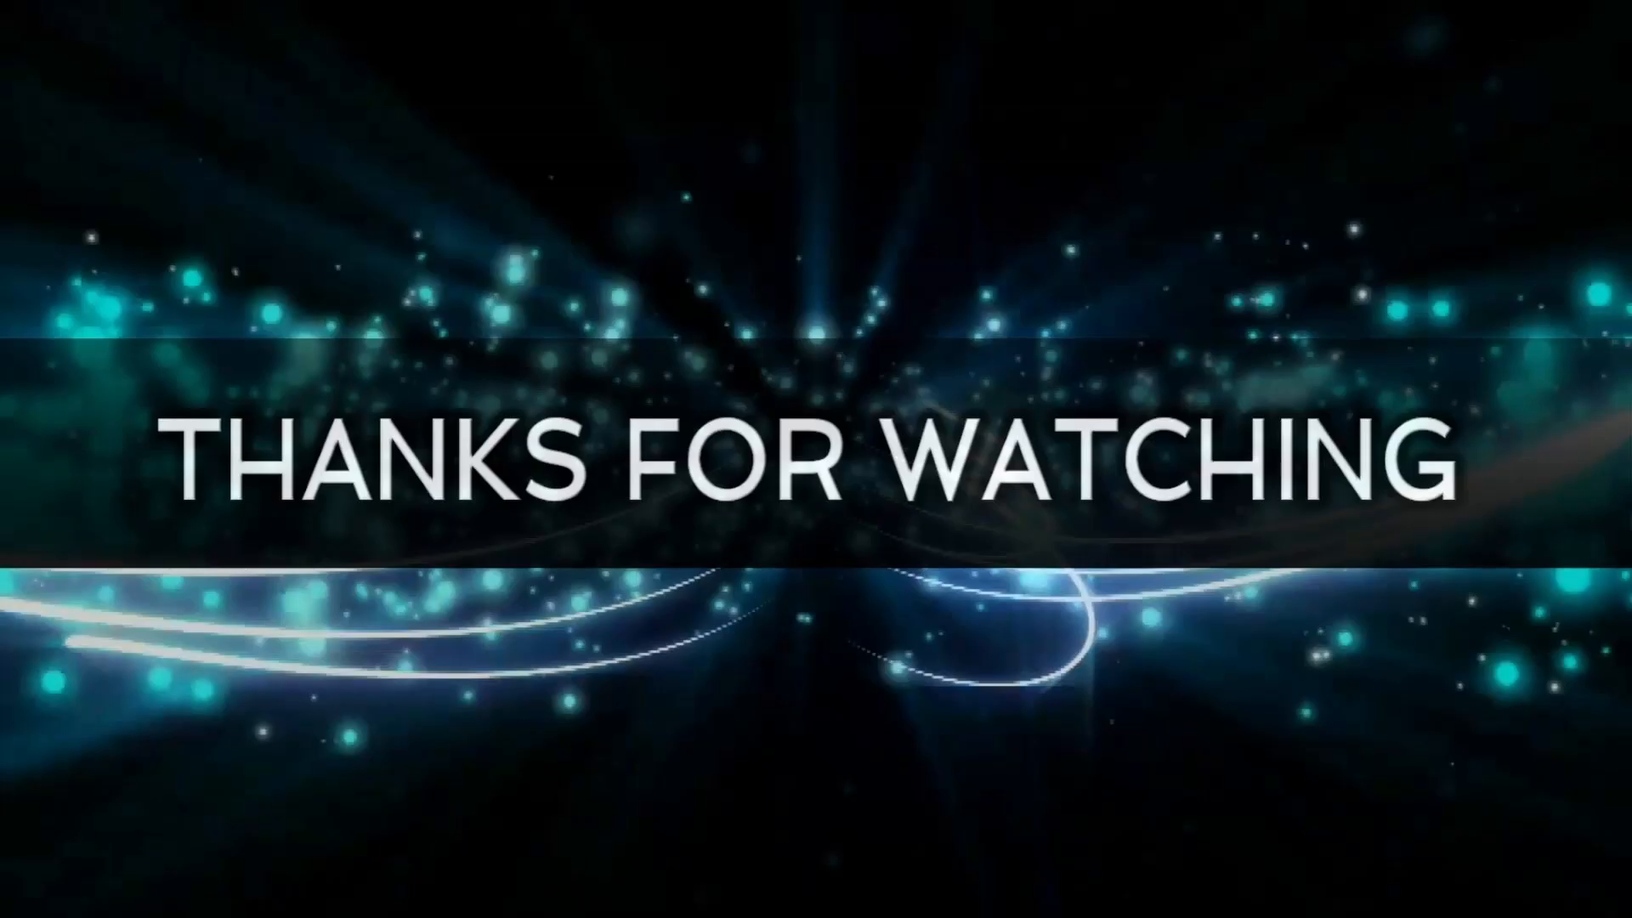